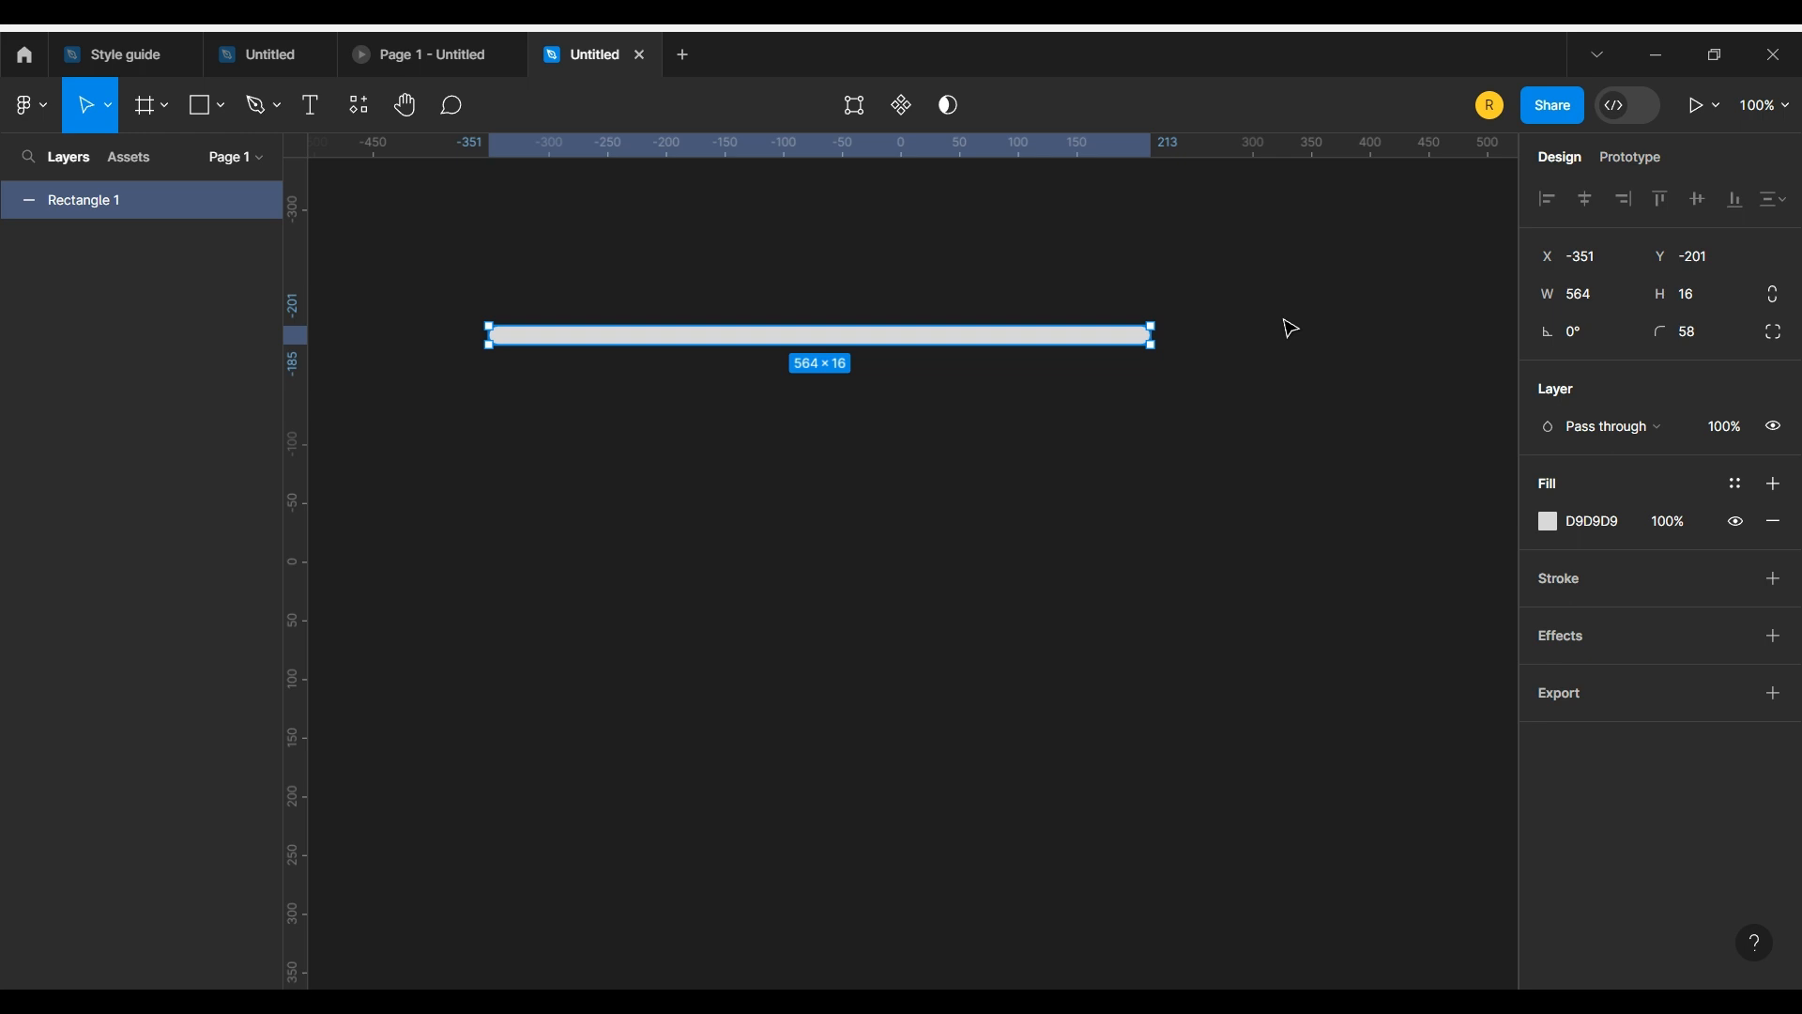
# Step: Shrink a copy of the rounded bar to 29 wide at its left end and fill the original bar white (FFFFFF)
pyautogui.moveTo(1157, 330); pyautogui.dragTo(524, 327)
pyautogui.click(606, 337)
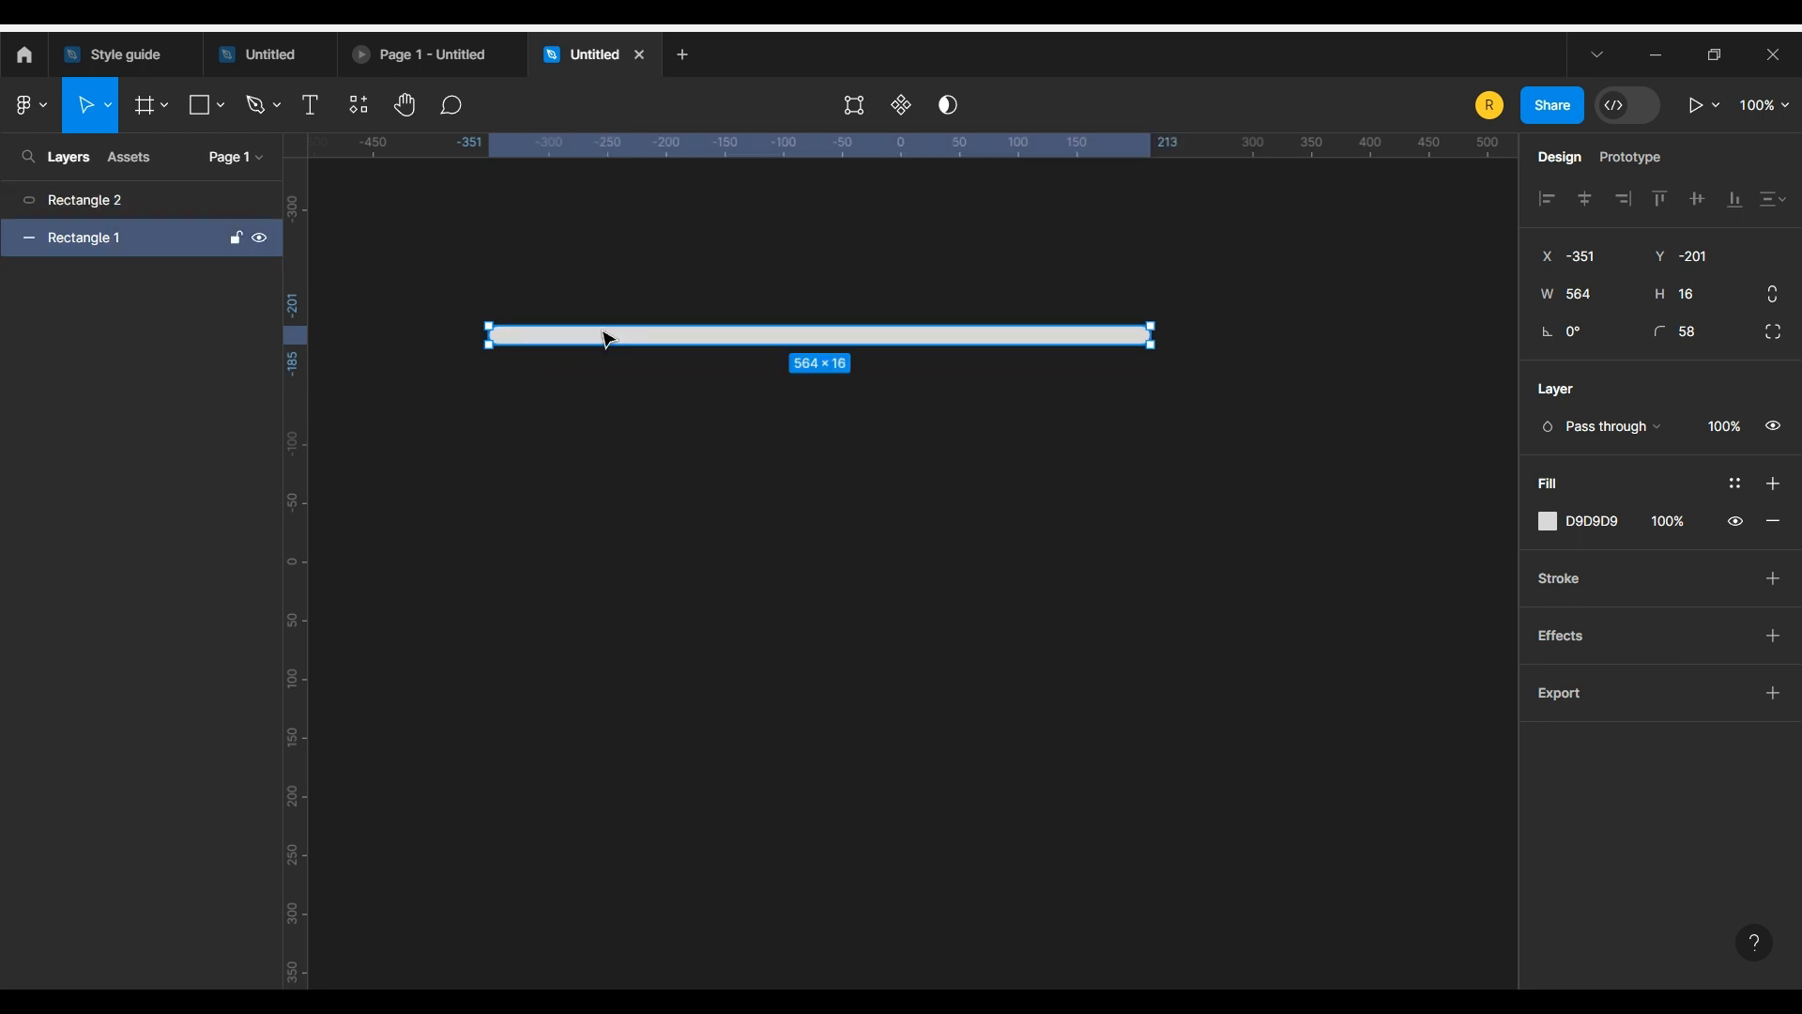
pyautogui.click(1548, 524)
pyautogui.moveTo(1391, 422); pyautogui.dragTo(1228, 375)
pyautogui.click(440, 356)
# Step: Fill the short 29 × 16 rectangle with the coral red FF7272
pyautogui.click(508, 337)
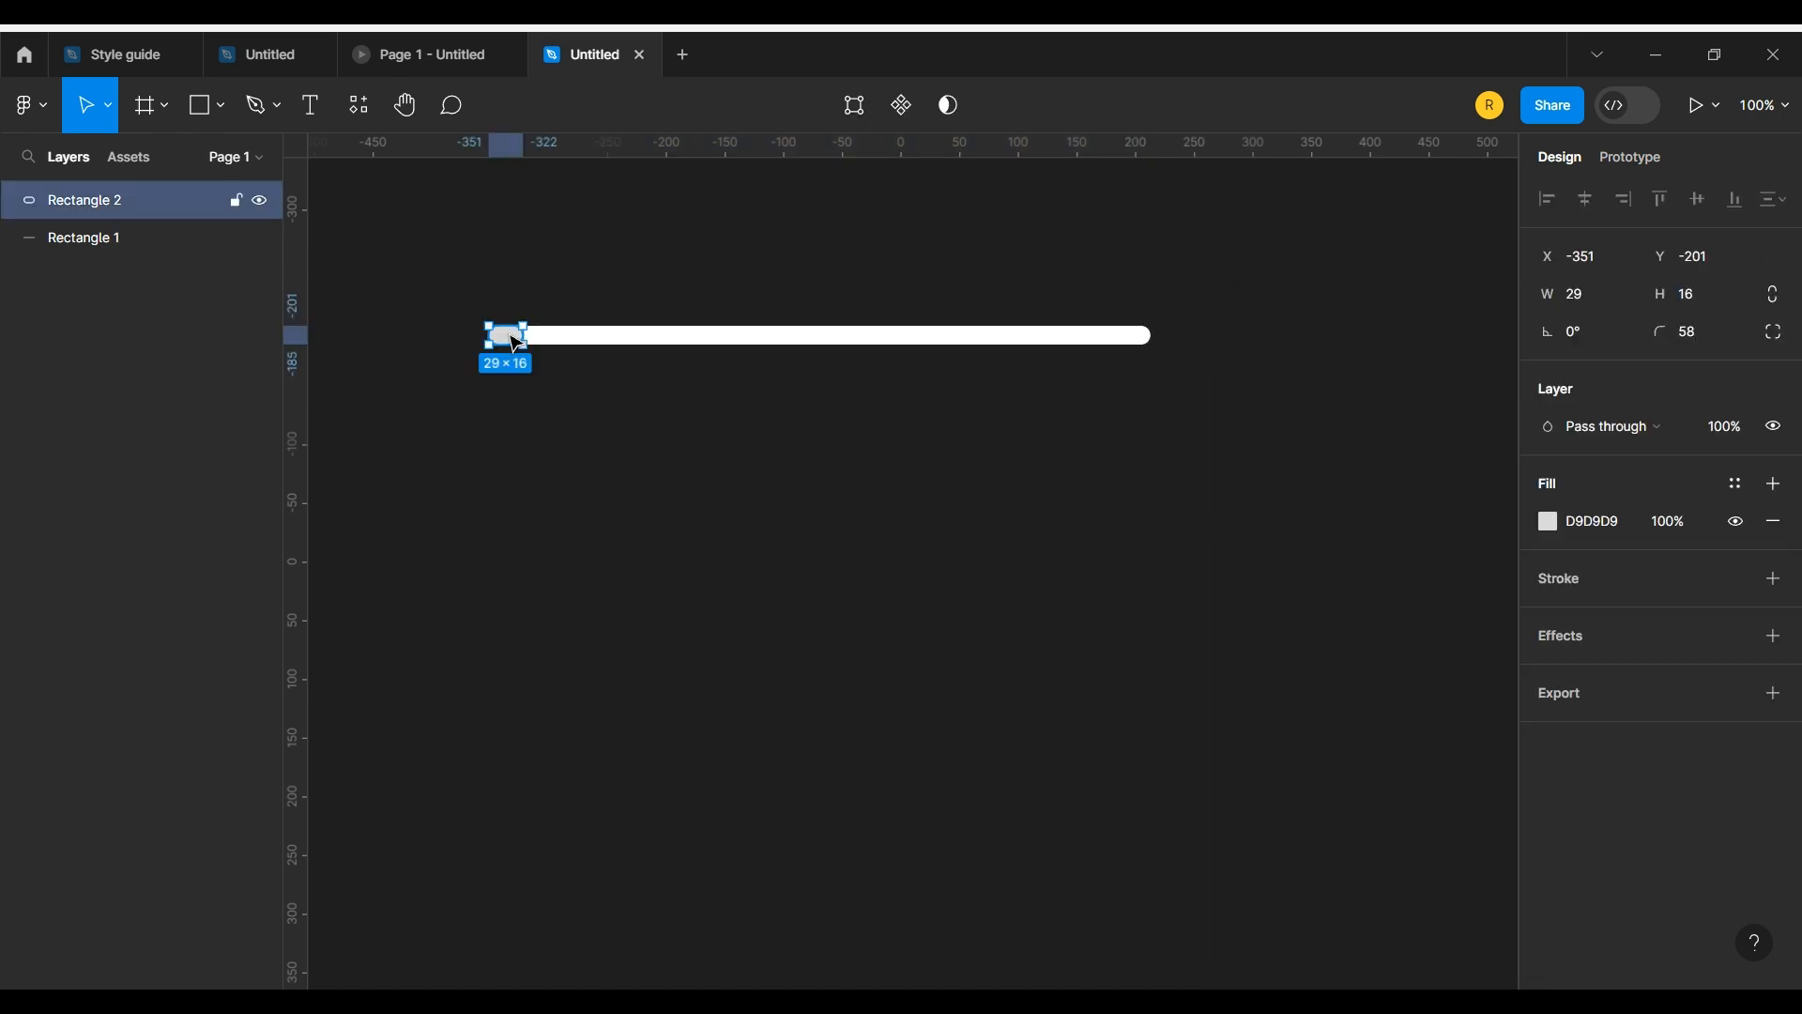
pyautogui.click(1548, 522)
pyautogui.click(1331, 694)
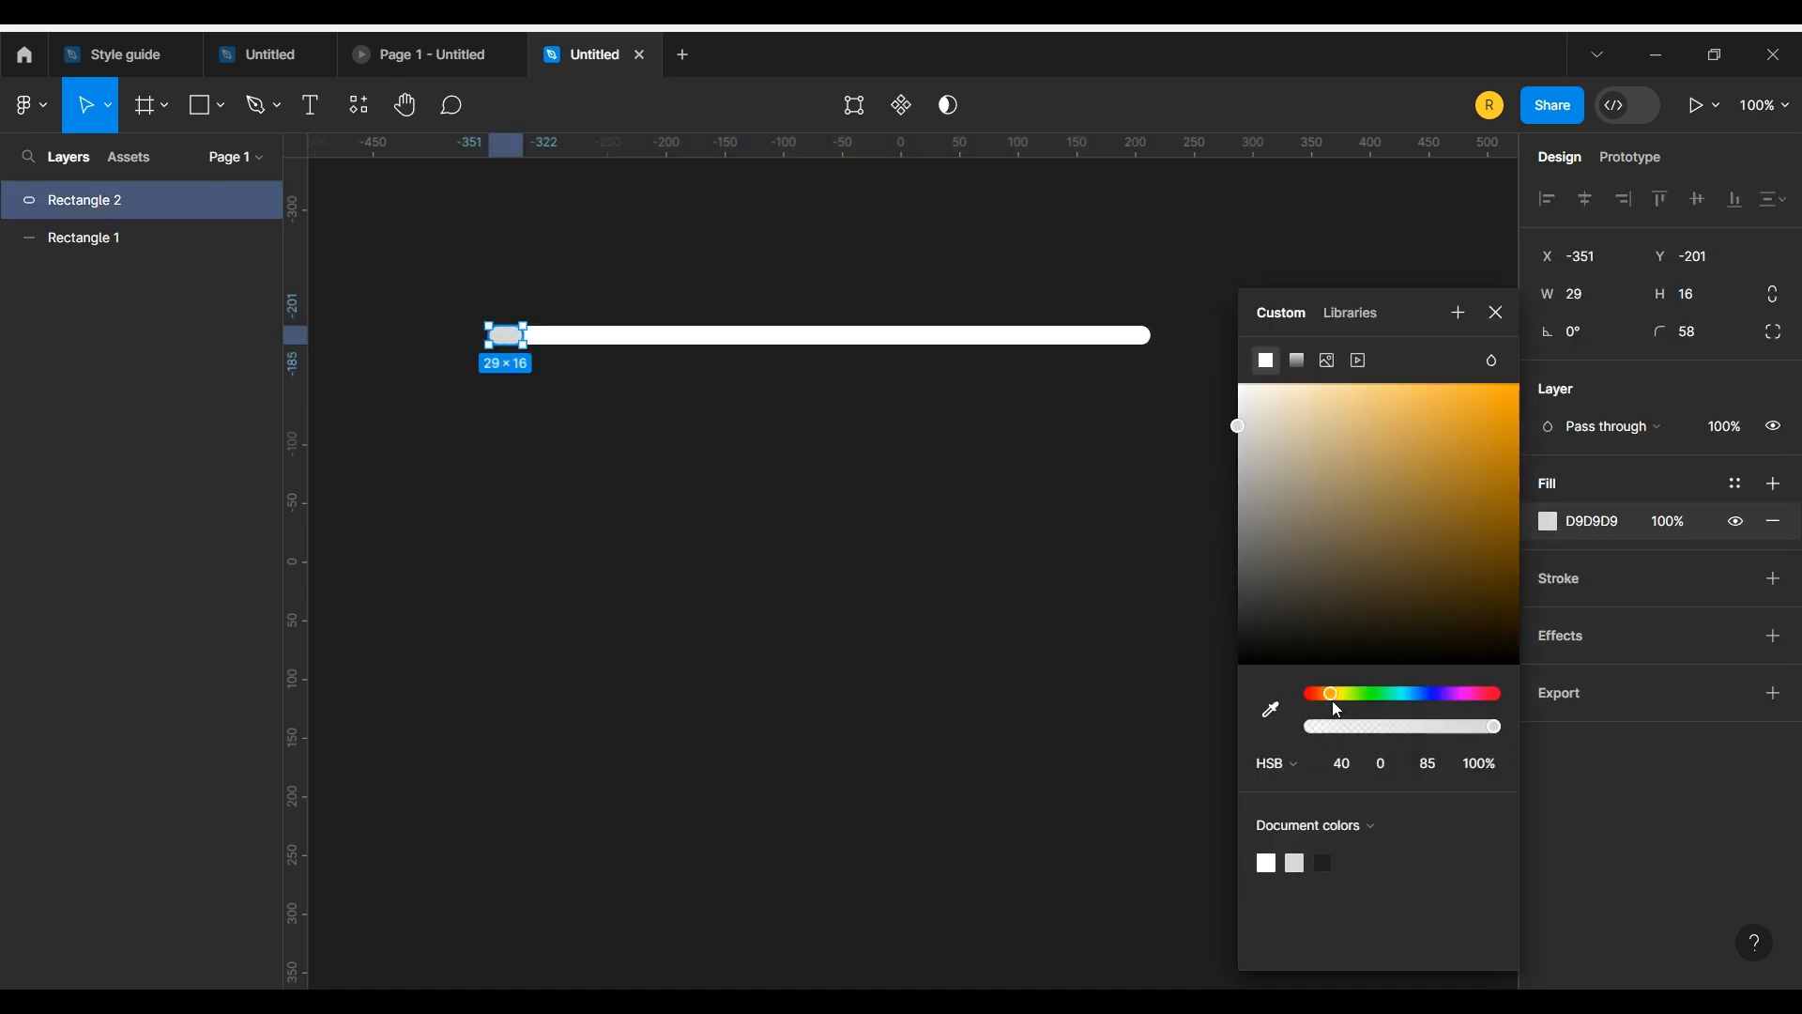
pyautogui.moveTo(1333, 498); pyautogui.dragTo(1379, 397)
pyautogui.moveTo(1348, 692)
pyautogui.mouseDown()
pyautogui.moveTo(1500, 692)
pyautogui.moveTo(1317, 706)
pyautogui.mouseUp()
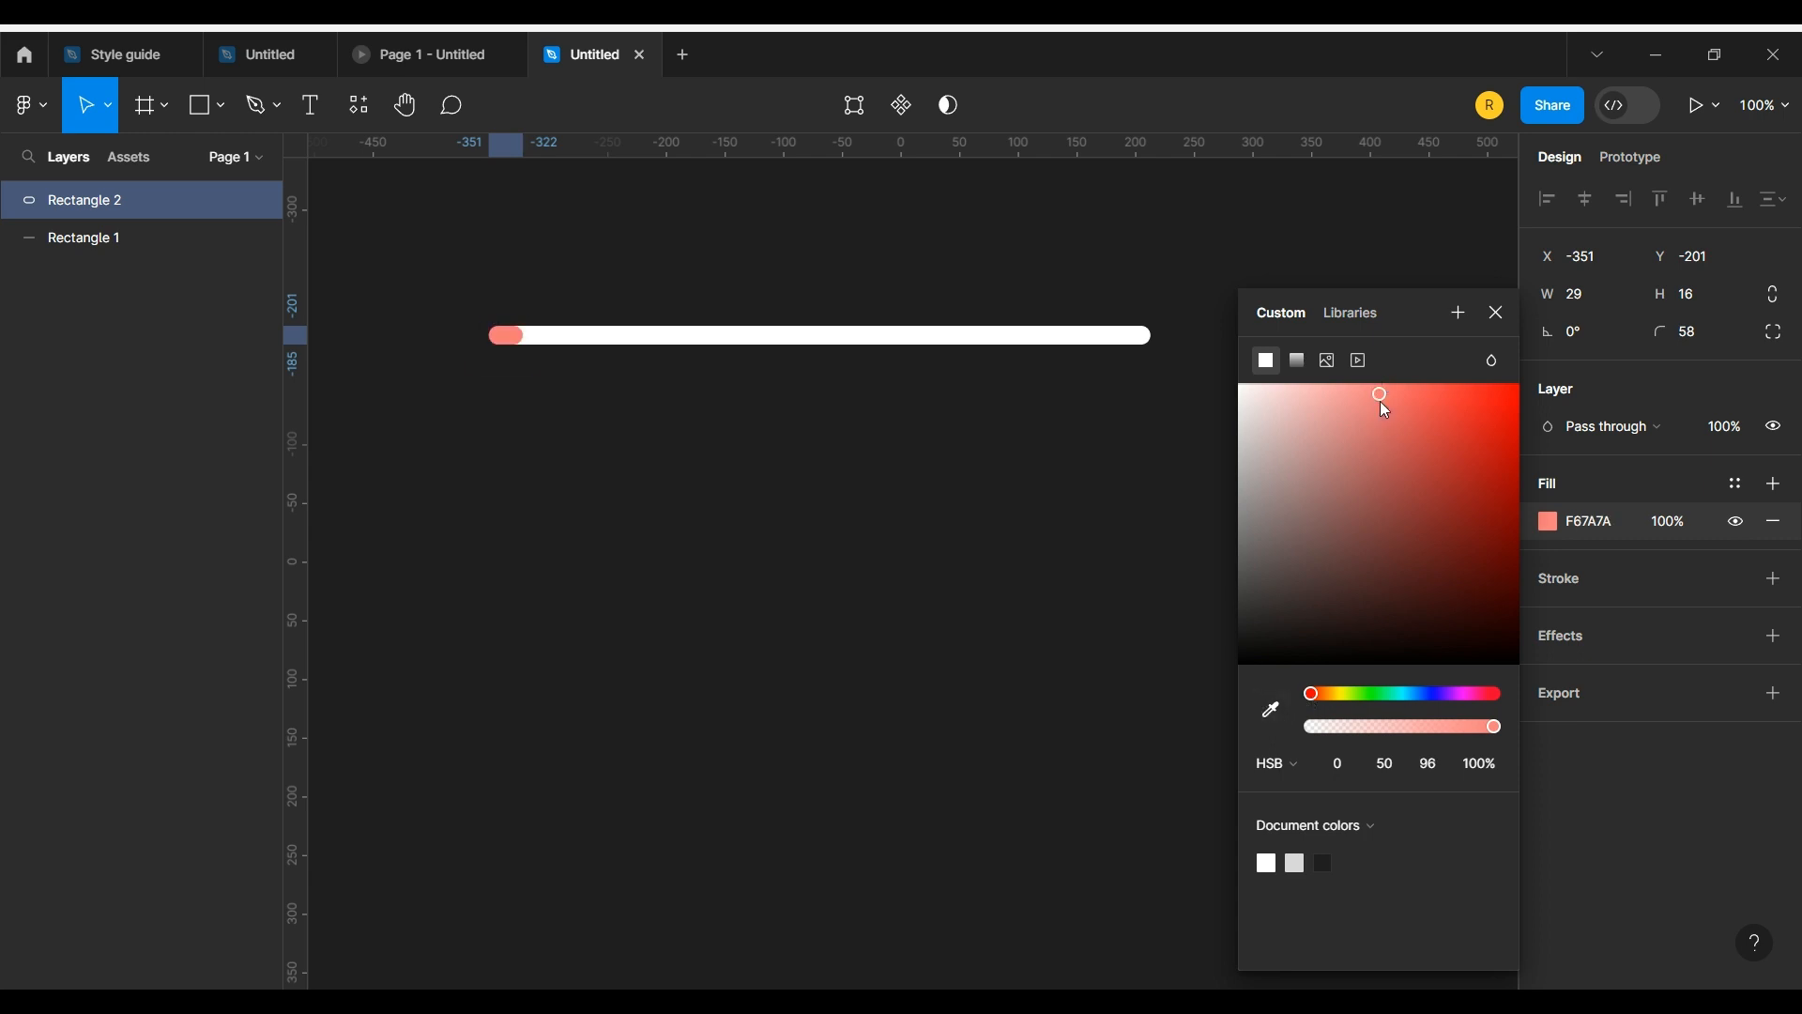
pyautogui.moveTo(1380, 399)
pyautogui.mouseDown()
pyautogui.moveTo(1380, 481)
pyautogui.moveTo(1478, 373)
pyautogui.moveTo(1370, 371)
pyautogui.moveTo(1394, 383)
pyautogui.mouseUp()
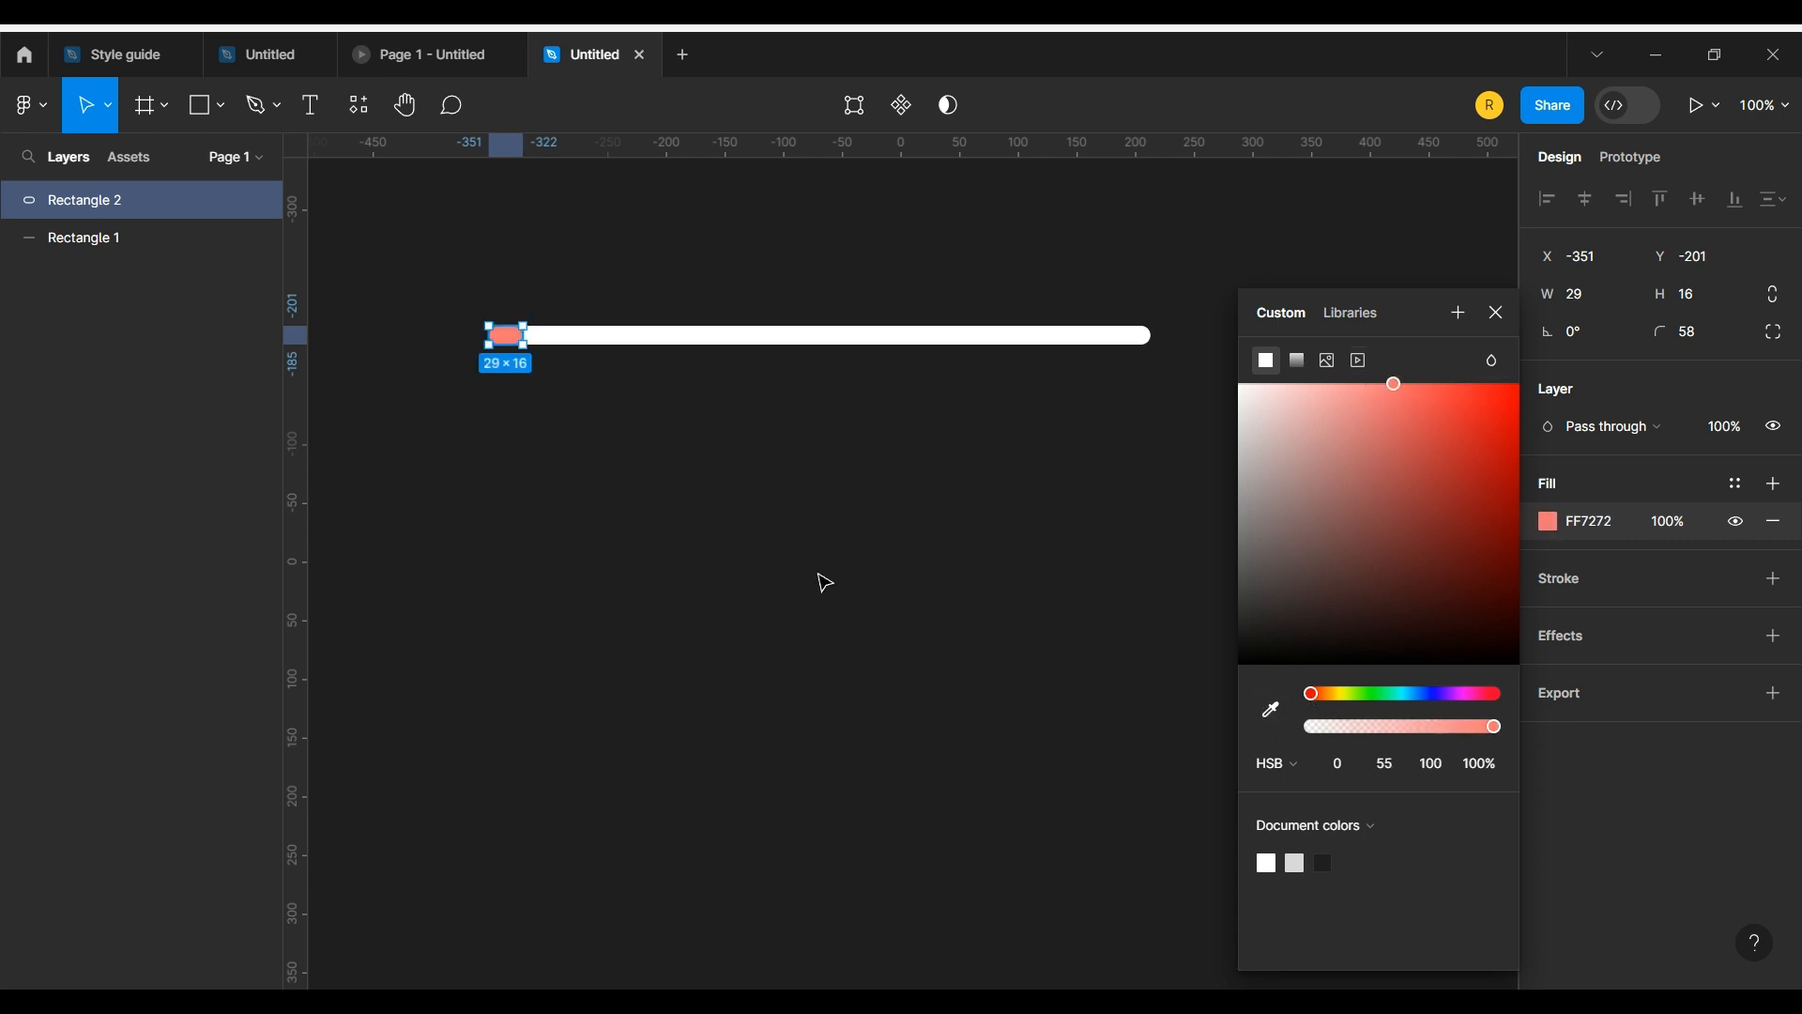
pyautogui.click(820, 579)
pyautogui.click(519, 344)
pyautogui.press('Escape')
# Step: Draw a circle about 32 × 32 over the short red rectangle near the bar's left end
pyautogui.click(220, 106)
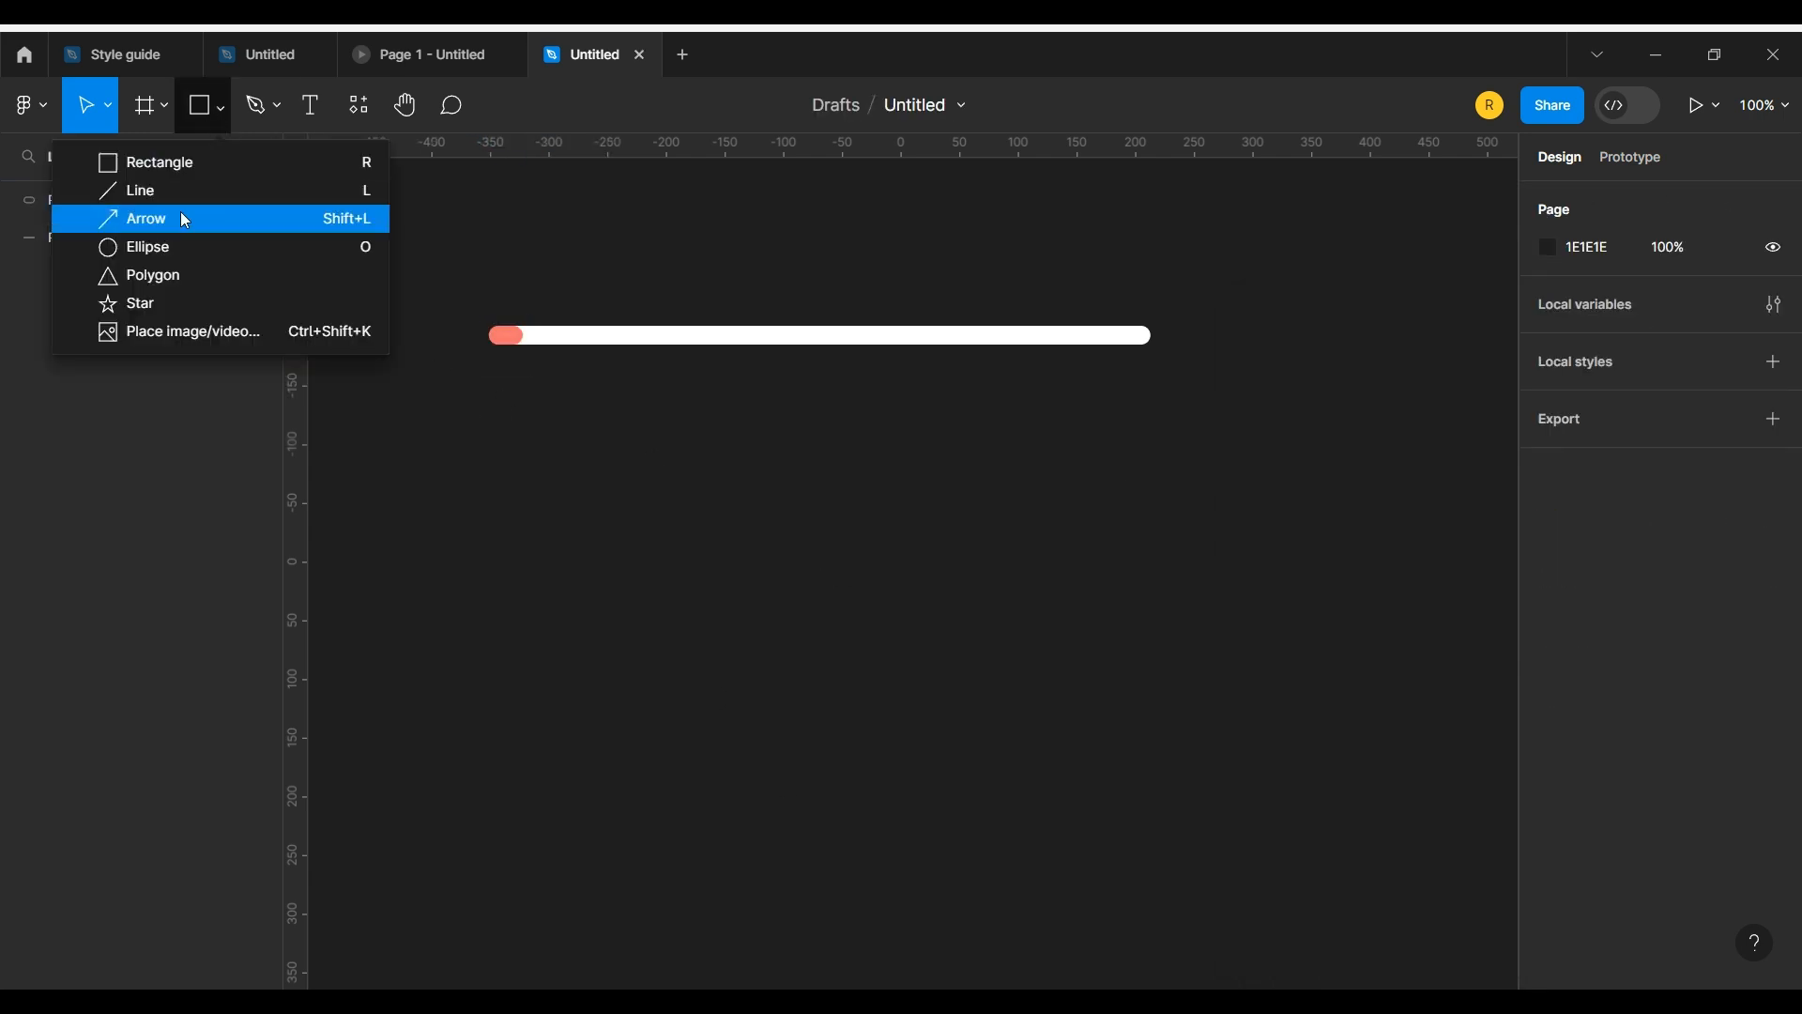
pyautogui.click(187, 246)
pyautogui.moveTo(501, 314); pyautogui.dragTo(541, 359)
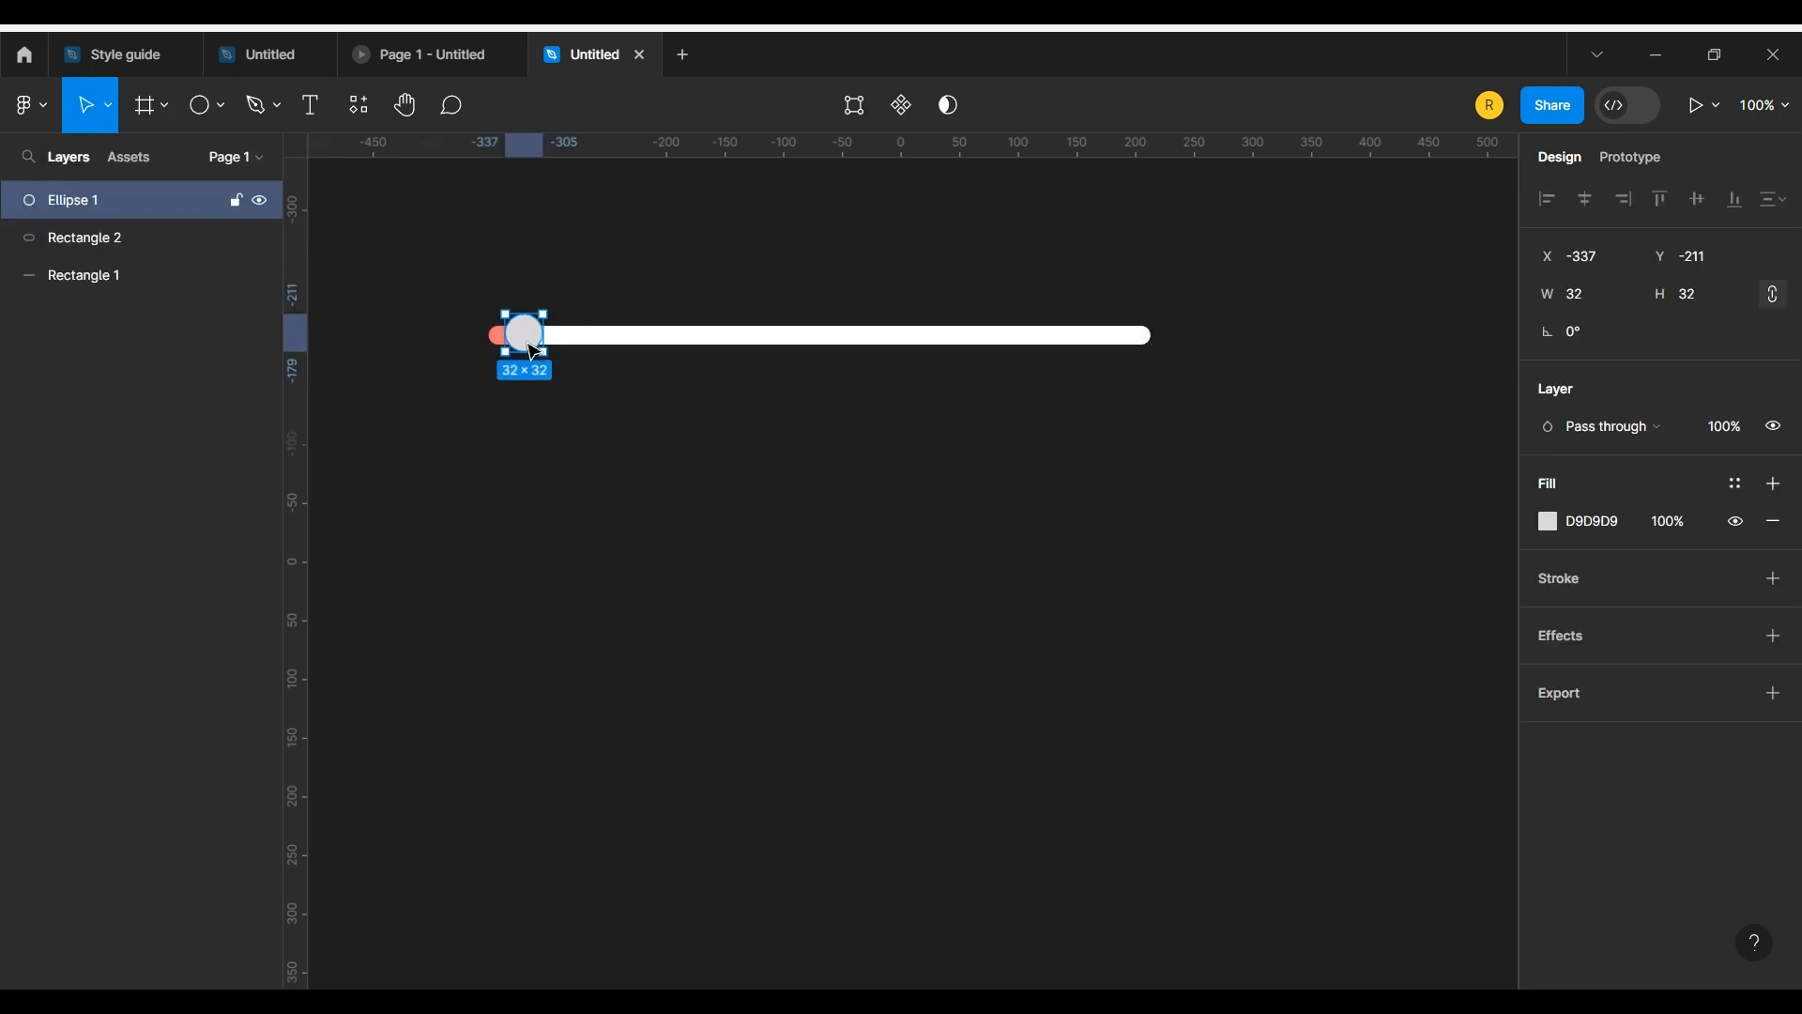
# Step: Align the white bar and the short red rectangle to the circle's vertical centre
pyautogui.keyDown('shift'); pyautogui.click(613, 347); pyautogui.keyUp('shift')
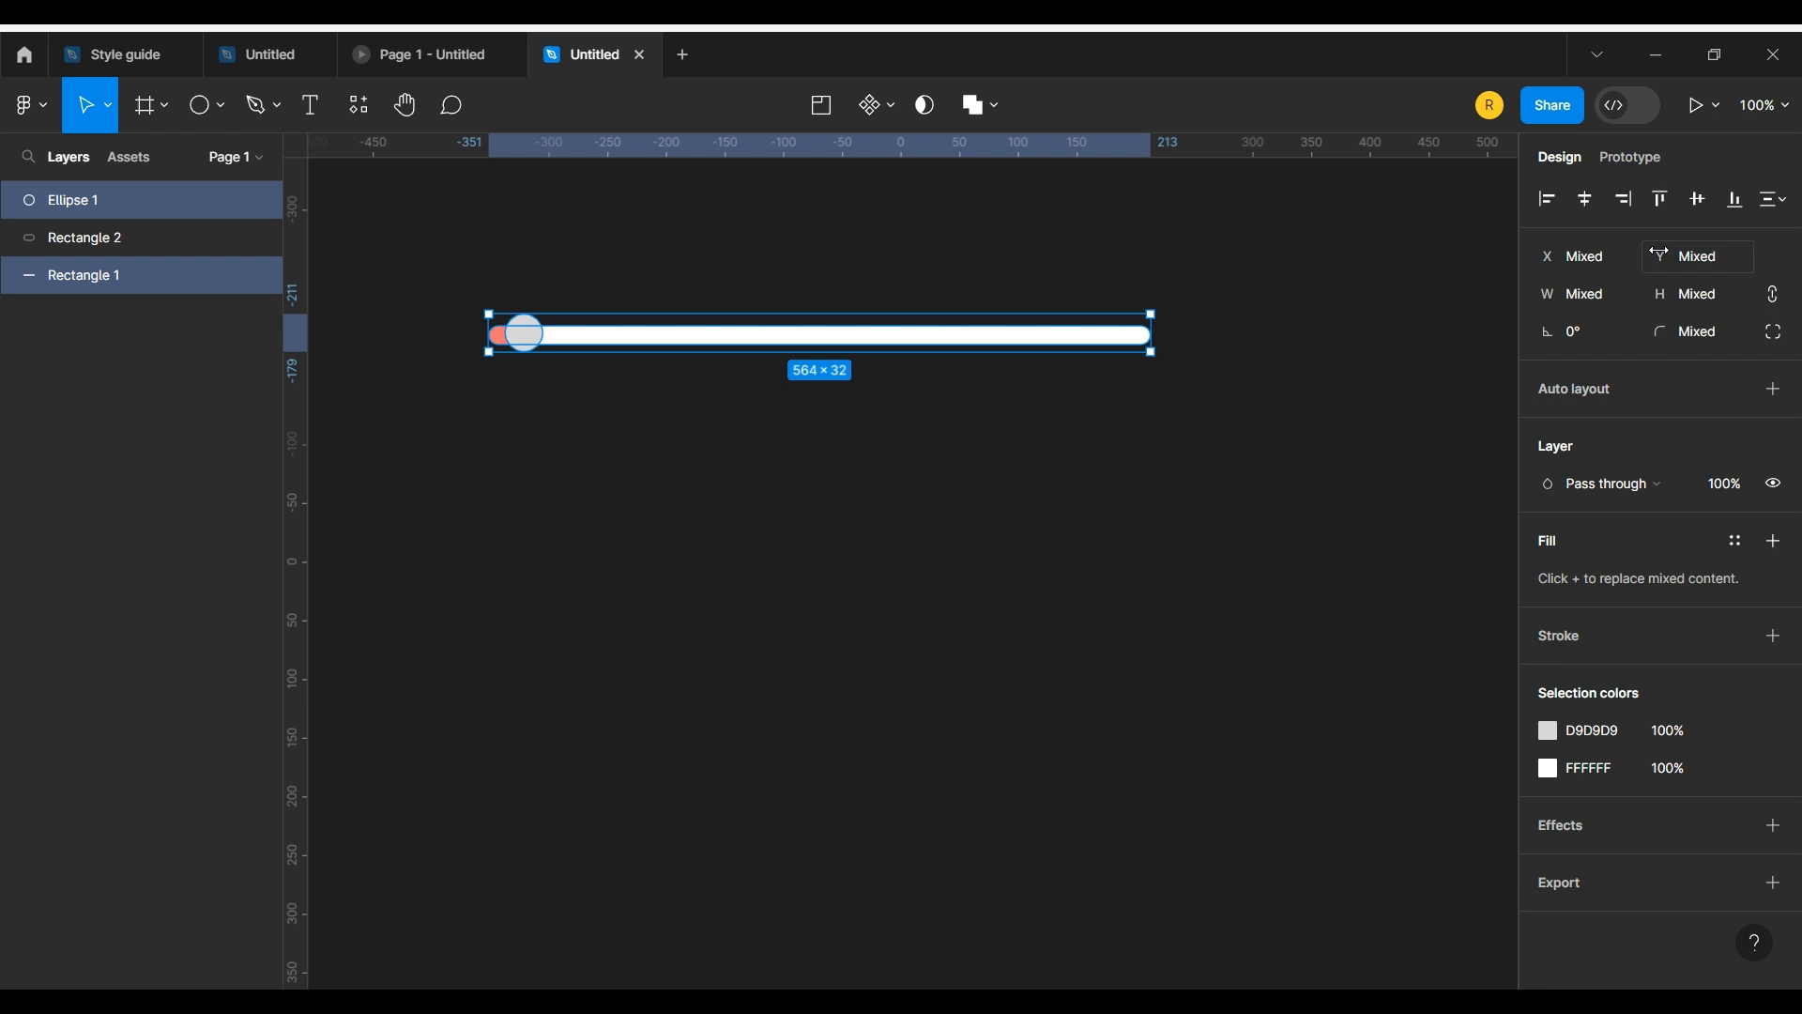
pyautogui.click(1695, 199)
pyautogui.click(35, 246)
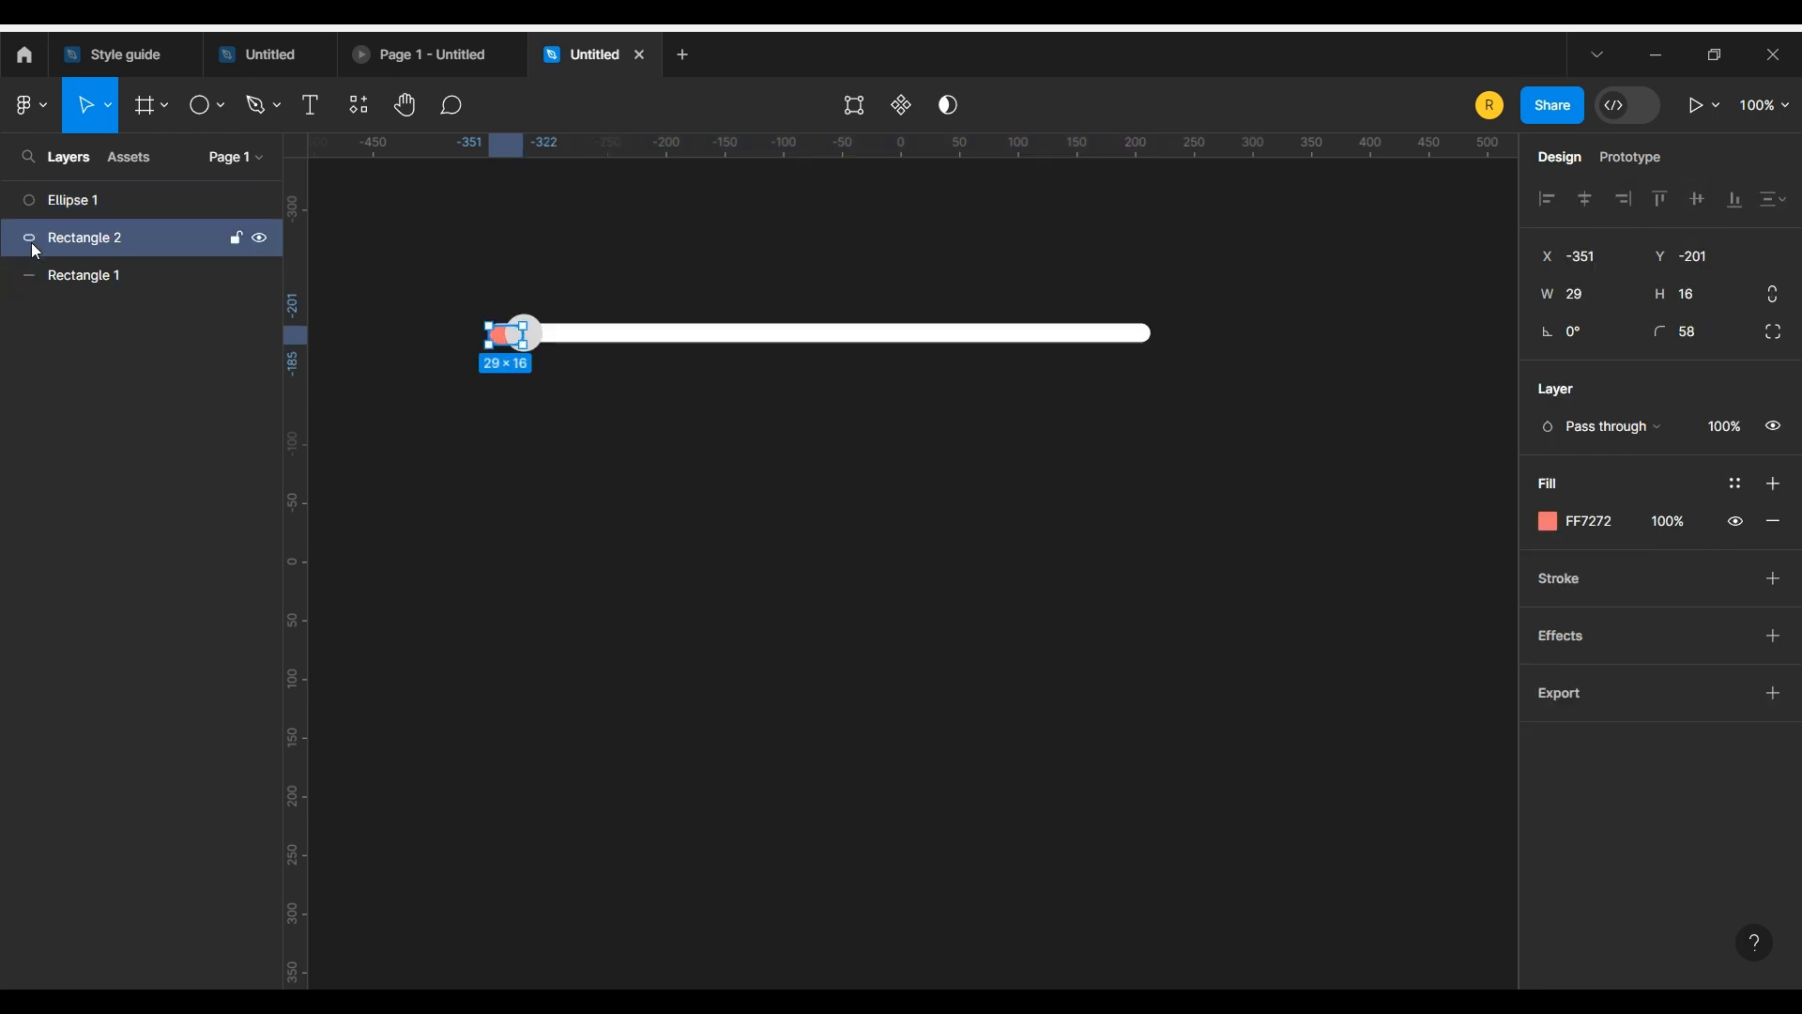
pyautogui.keyDown('shift'); pyautogui.click(53, 208); pyautogui.keyUp('shift')
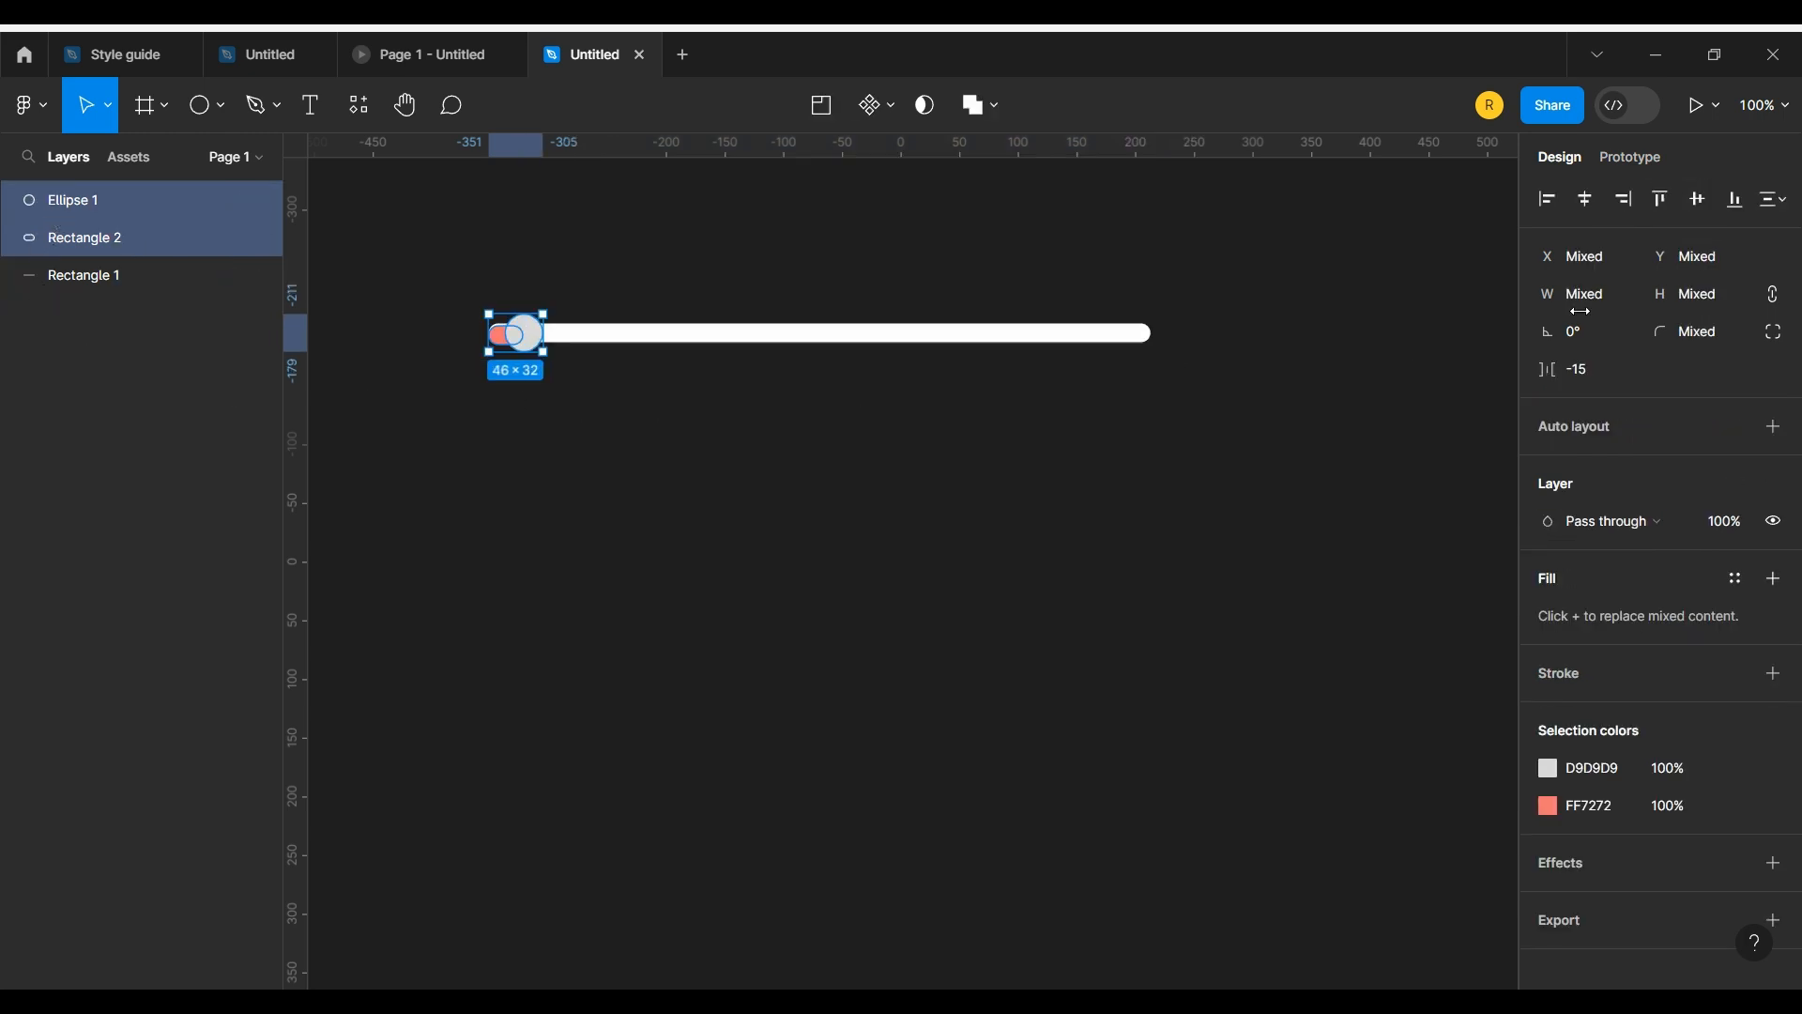
pyautogui.click(723, 419)
# Step: Move the circle flush with the bar's left end so it covers the short red rectangle
pyautogui.moveTo(520, 337); pyautogui.dragTo(503, 336)
pyautogui.click(502, 376)
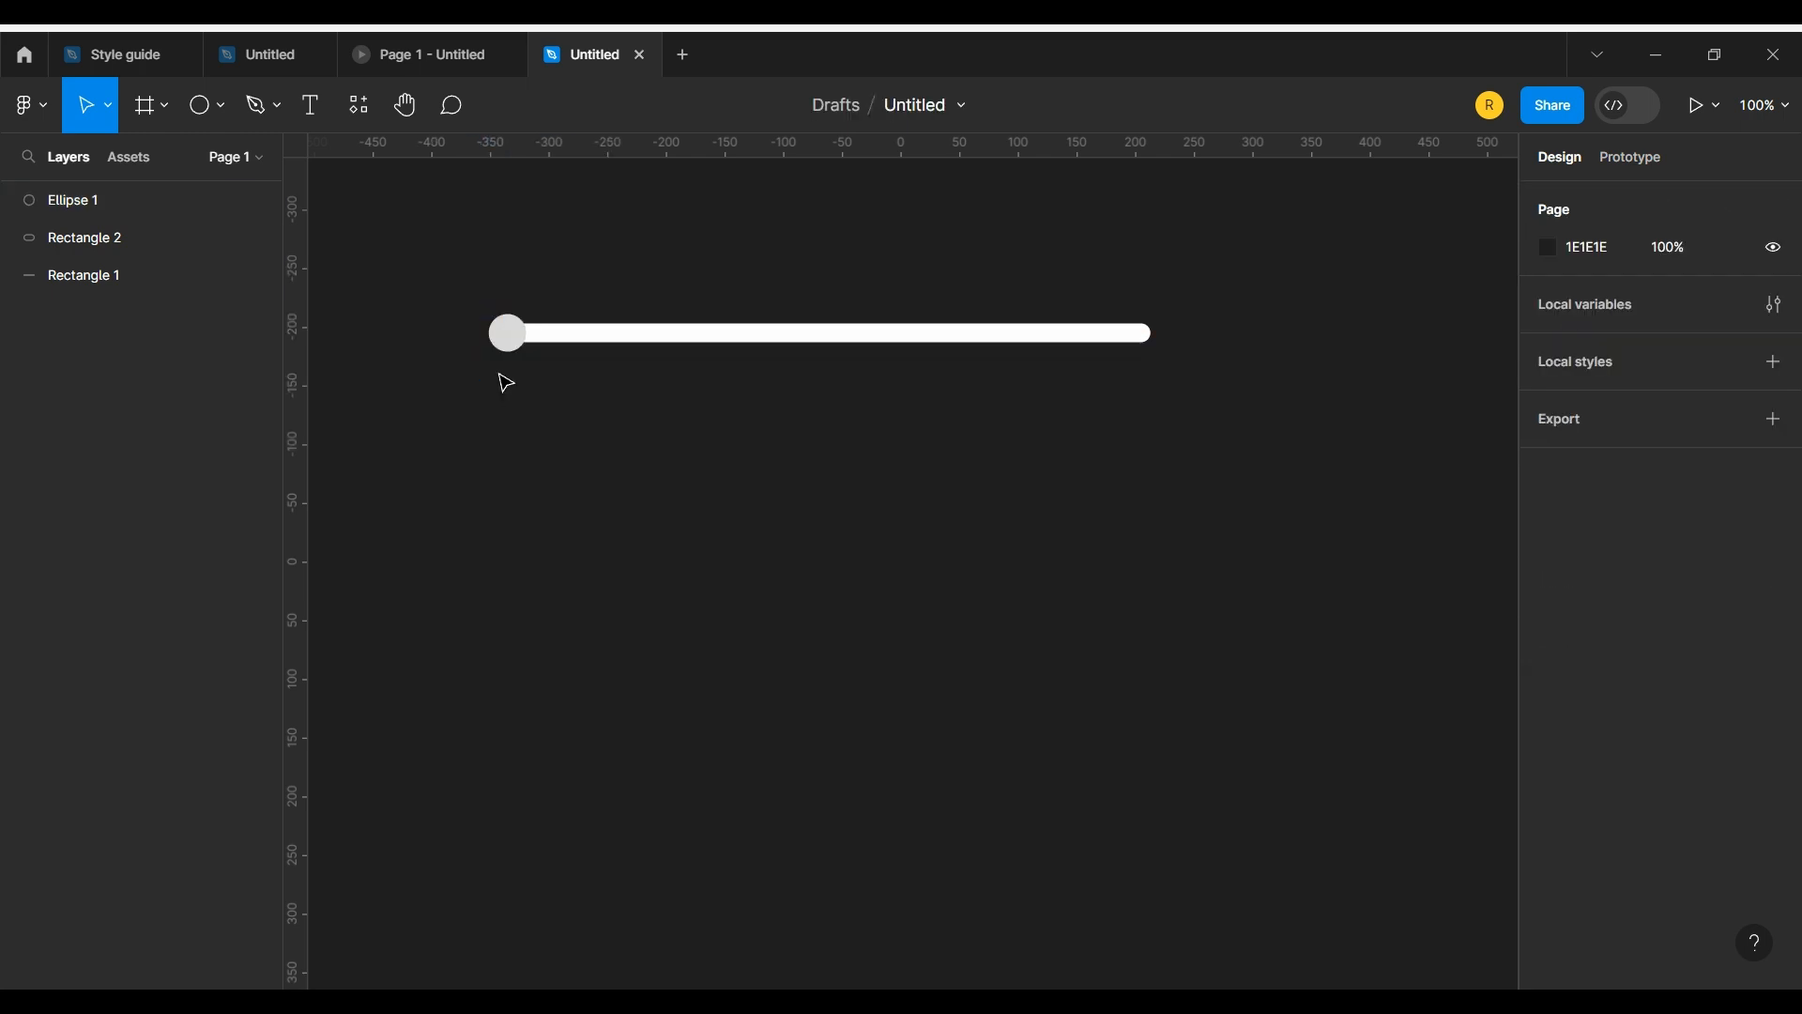
pyautogui.click(506, 337)
pyautogui.keyDown('shift'); pyautogui.click(569, 347); pyautogui.keyUp('shift')
# Step: Copy the short rectangle's fill FF7272 onto the circle
pyautogui.click(508, 345)
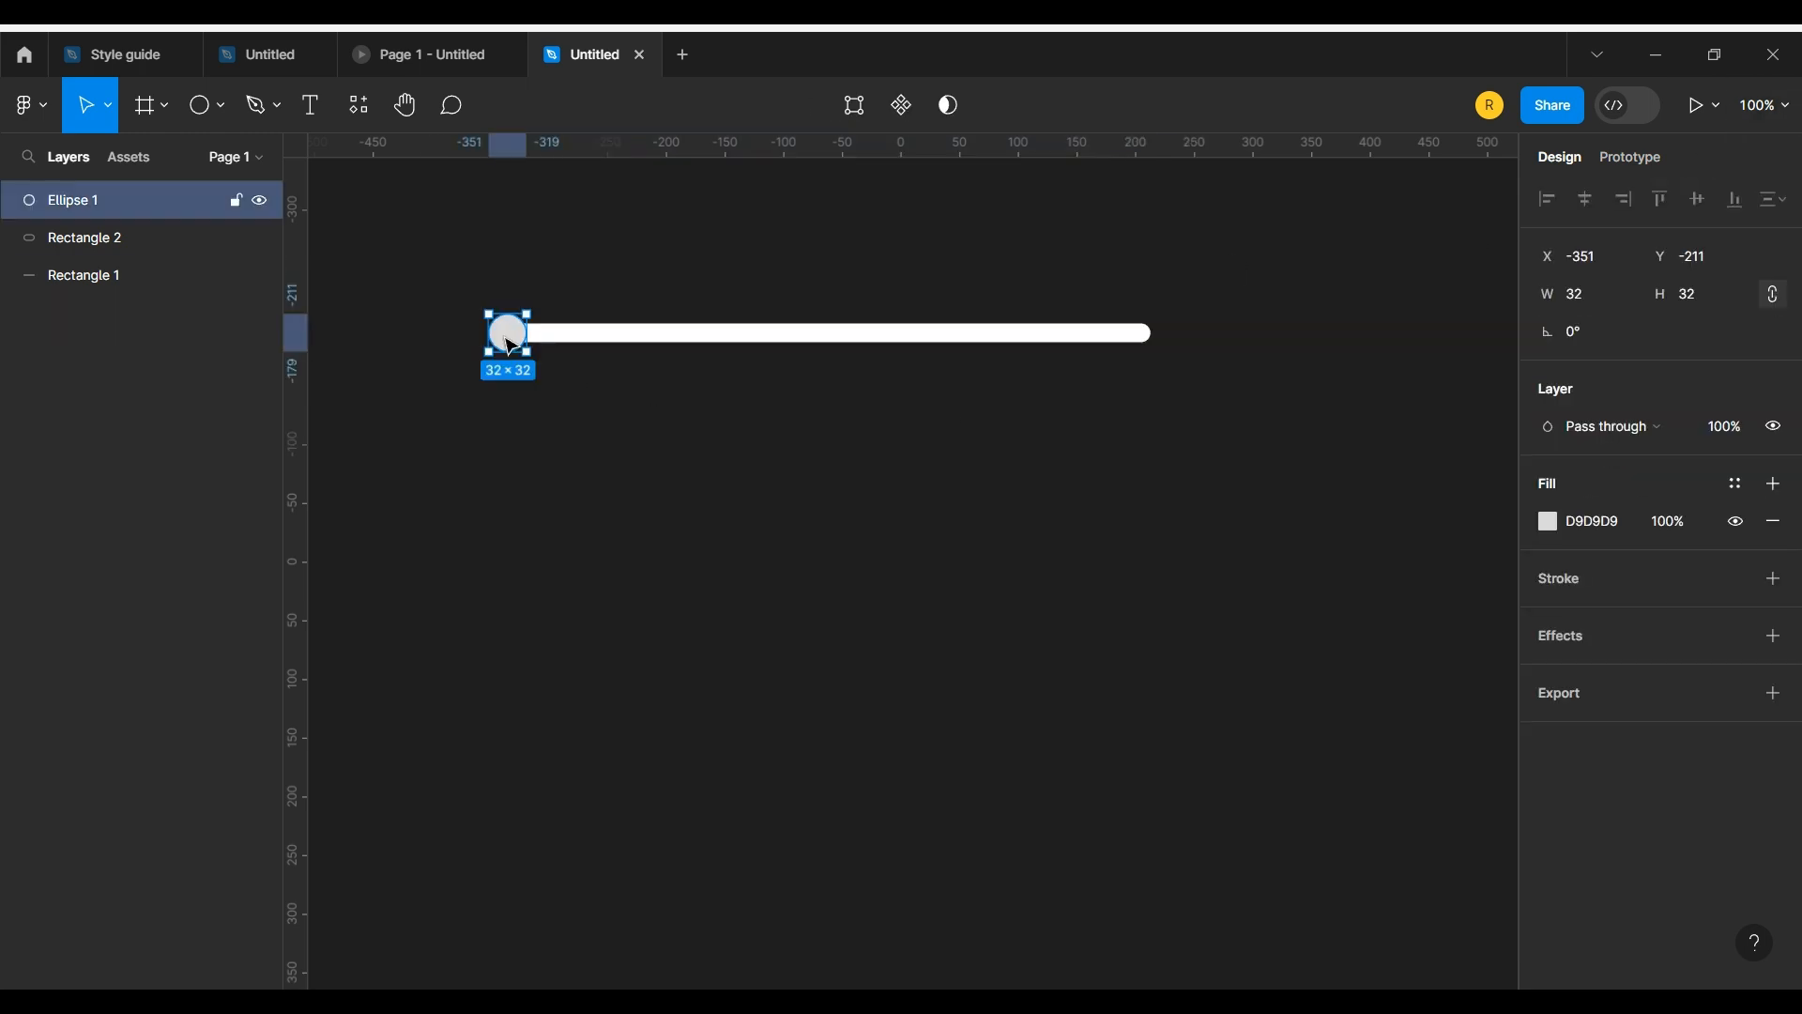
pyautogui.click(85, 237)
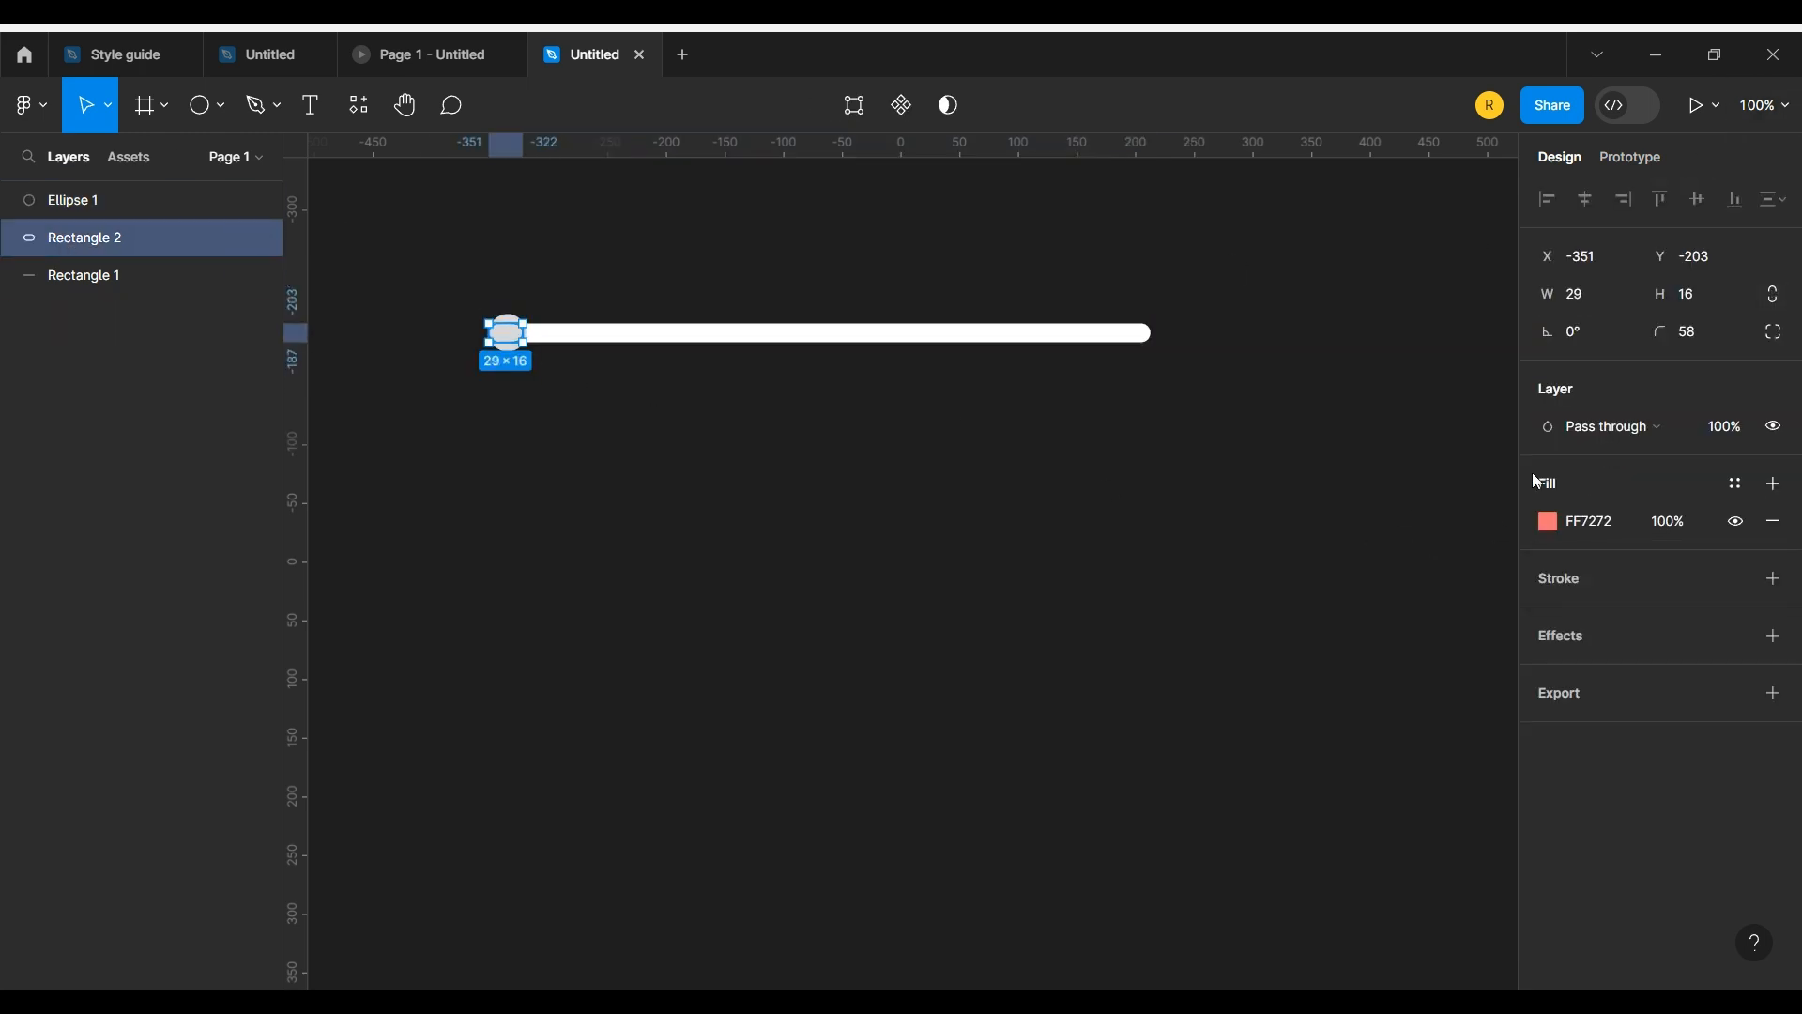
pyautogui.click(1599, 523)
pyautogui.hotkey('ctrl', 'c')
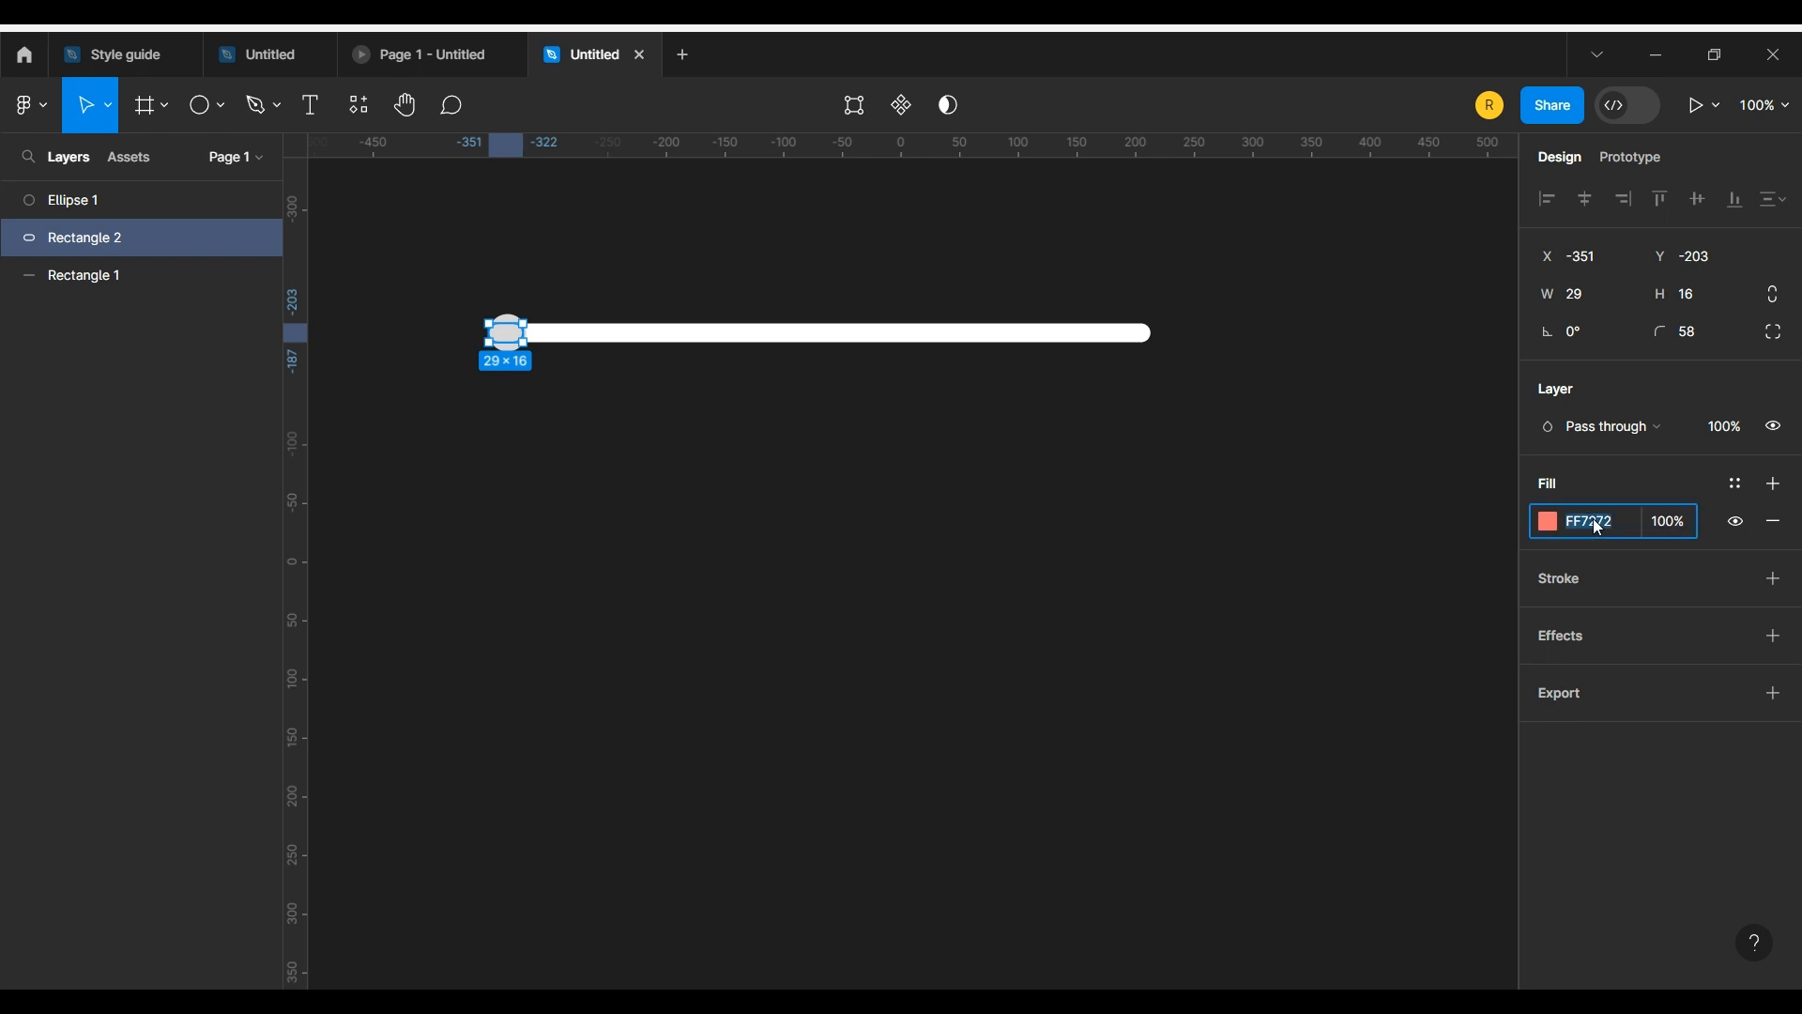
pyautogui.click(512, 320)
pyautogui.hotkey('ctrl', 'v')
pyautogui.click(1104, 585)
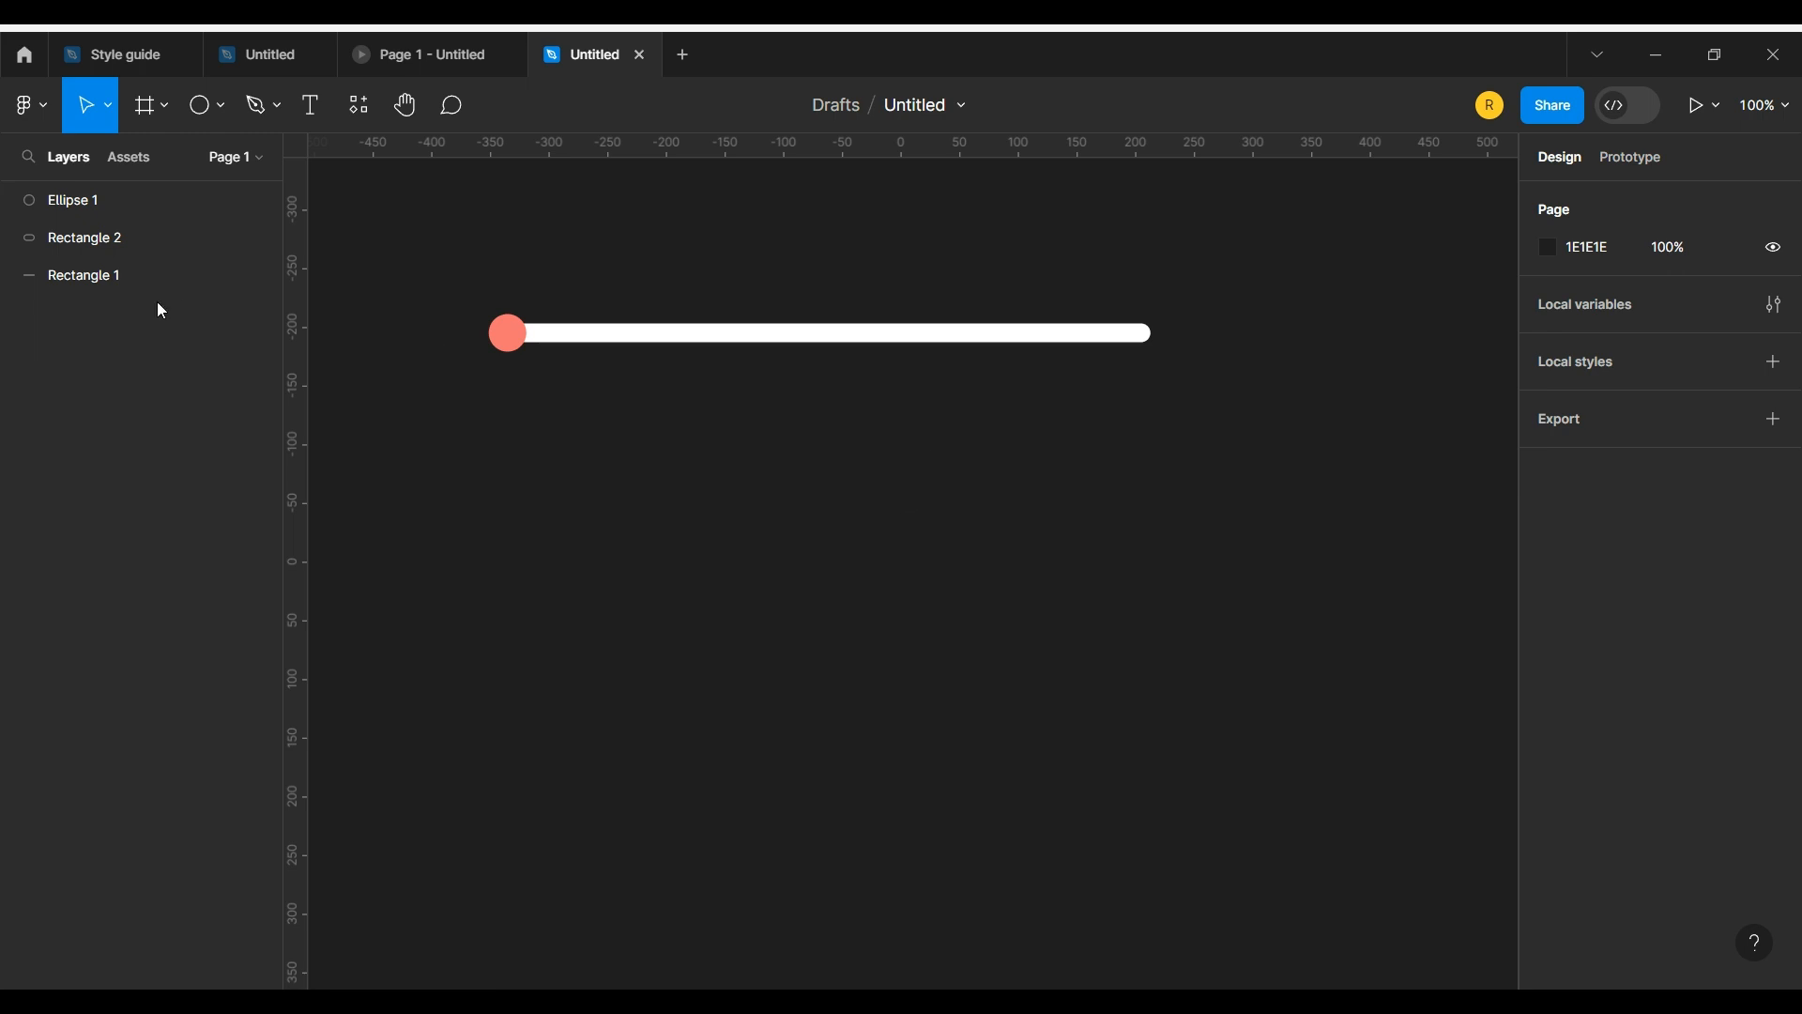
# Step: Group the circle and both rectangles and name the group Slider
pyautogui.click(85, 275)
pyautogui.keyDown('shift'); pyautogui.click(66, 237); pyautogui.keyUp('shift')
pyautogui.keyDown('shift'); pyautogui.click(71, 202); pyautogui.keyUp('shift')
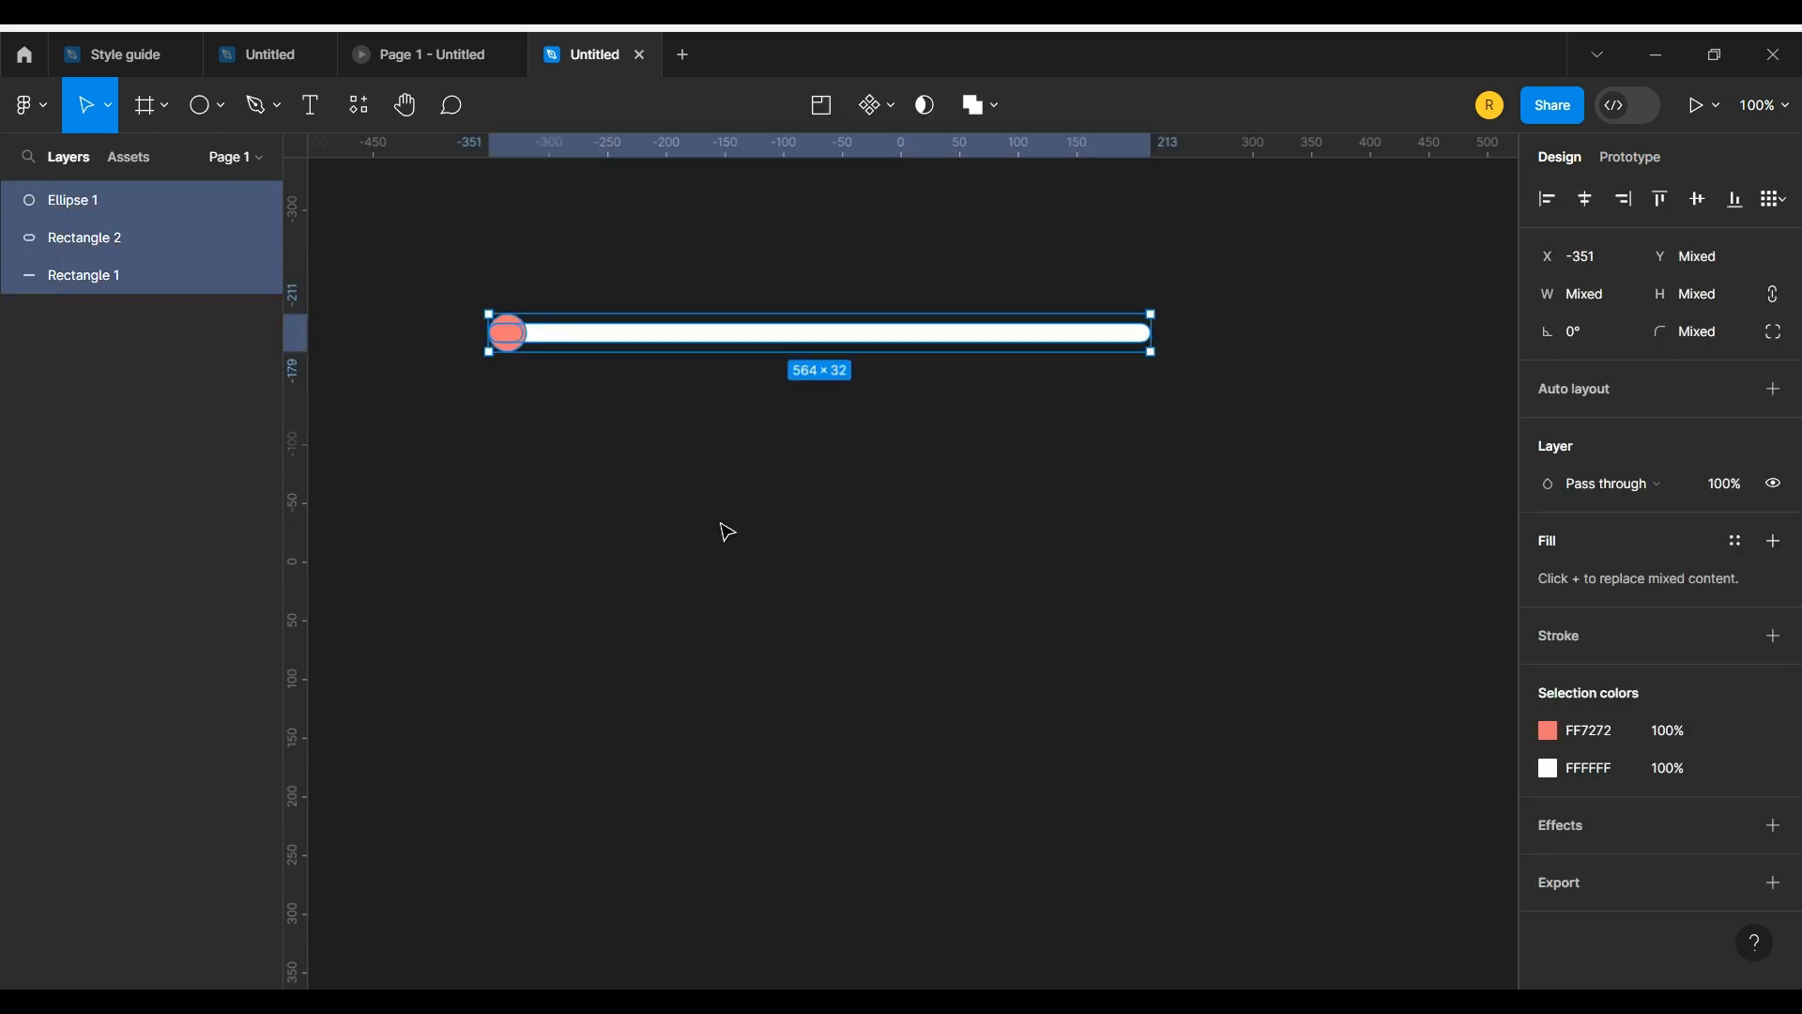
pyautogui.hotkey('ctrl', 'g')
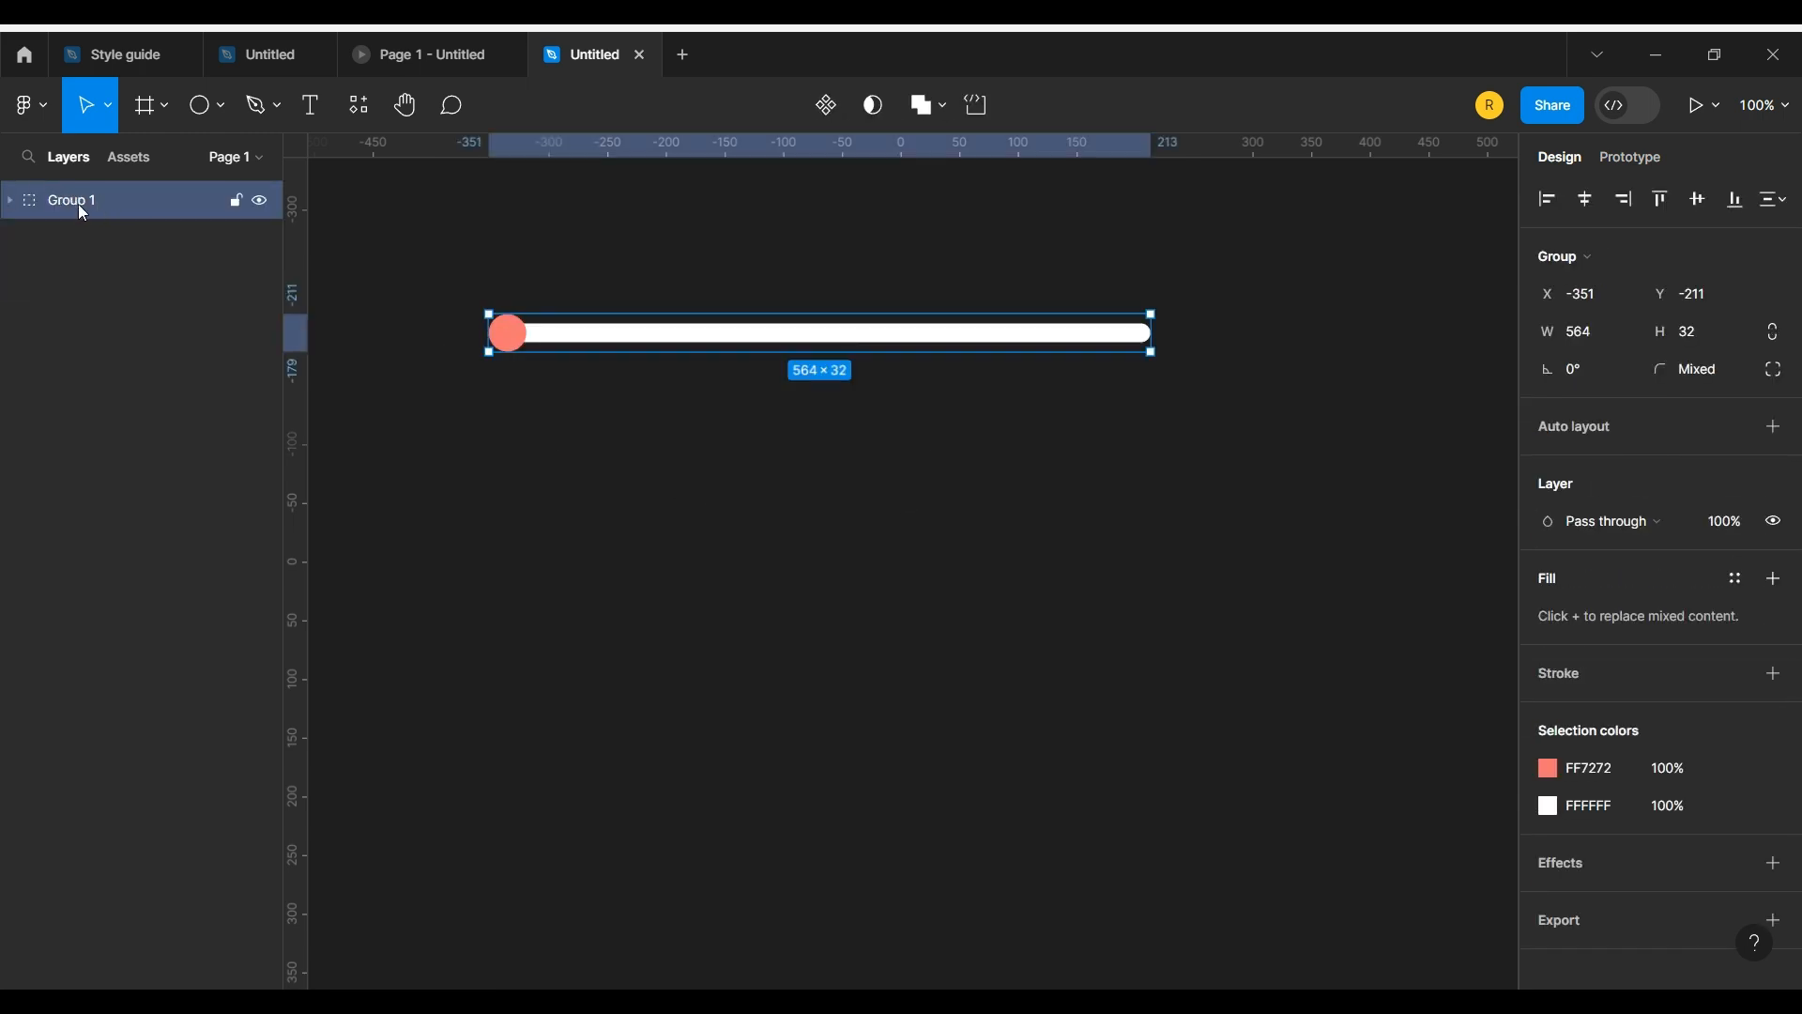
pyautogui.doubleClick(79, 206)
pyautogui.write('Slider')
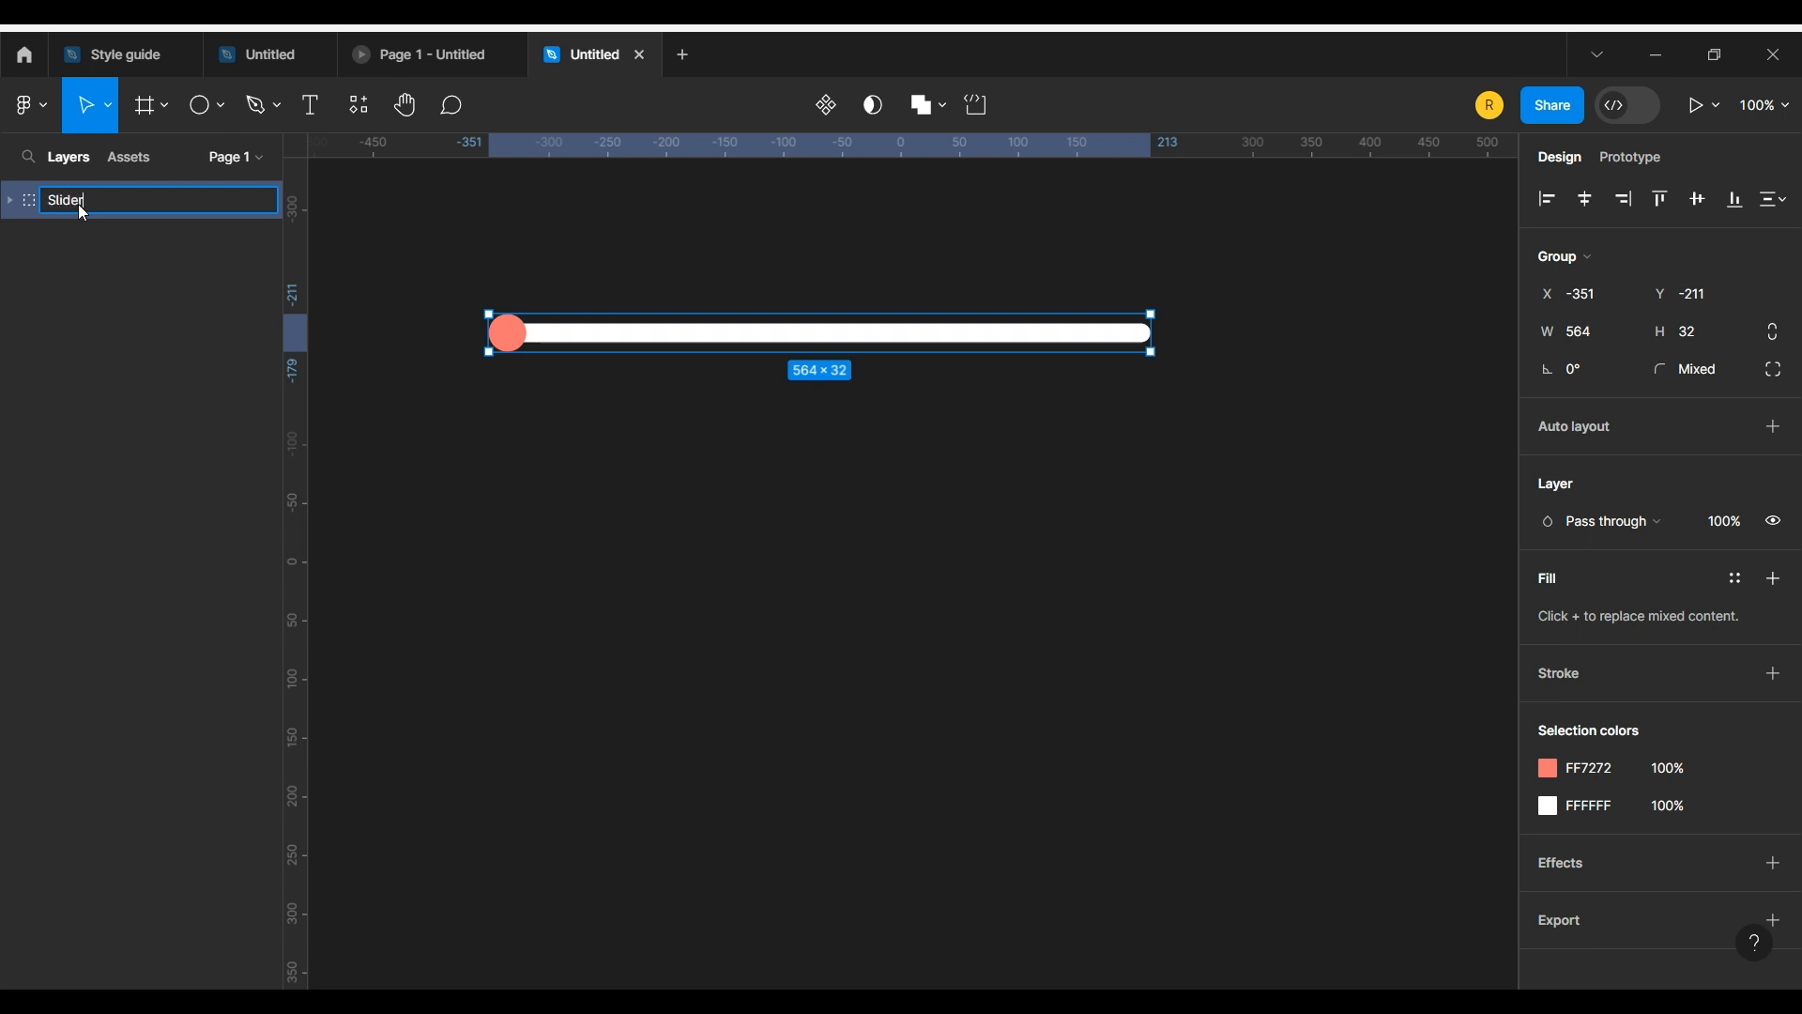
pyautogui.press('Return')
# Step: Duplicate the Slider group and place the copy straight below the original at Y -57
pyautogui.click(413, 417)
pyautogui.click(542, 336)
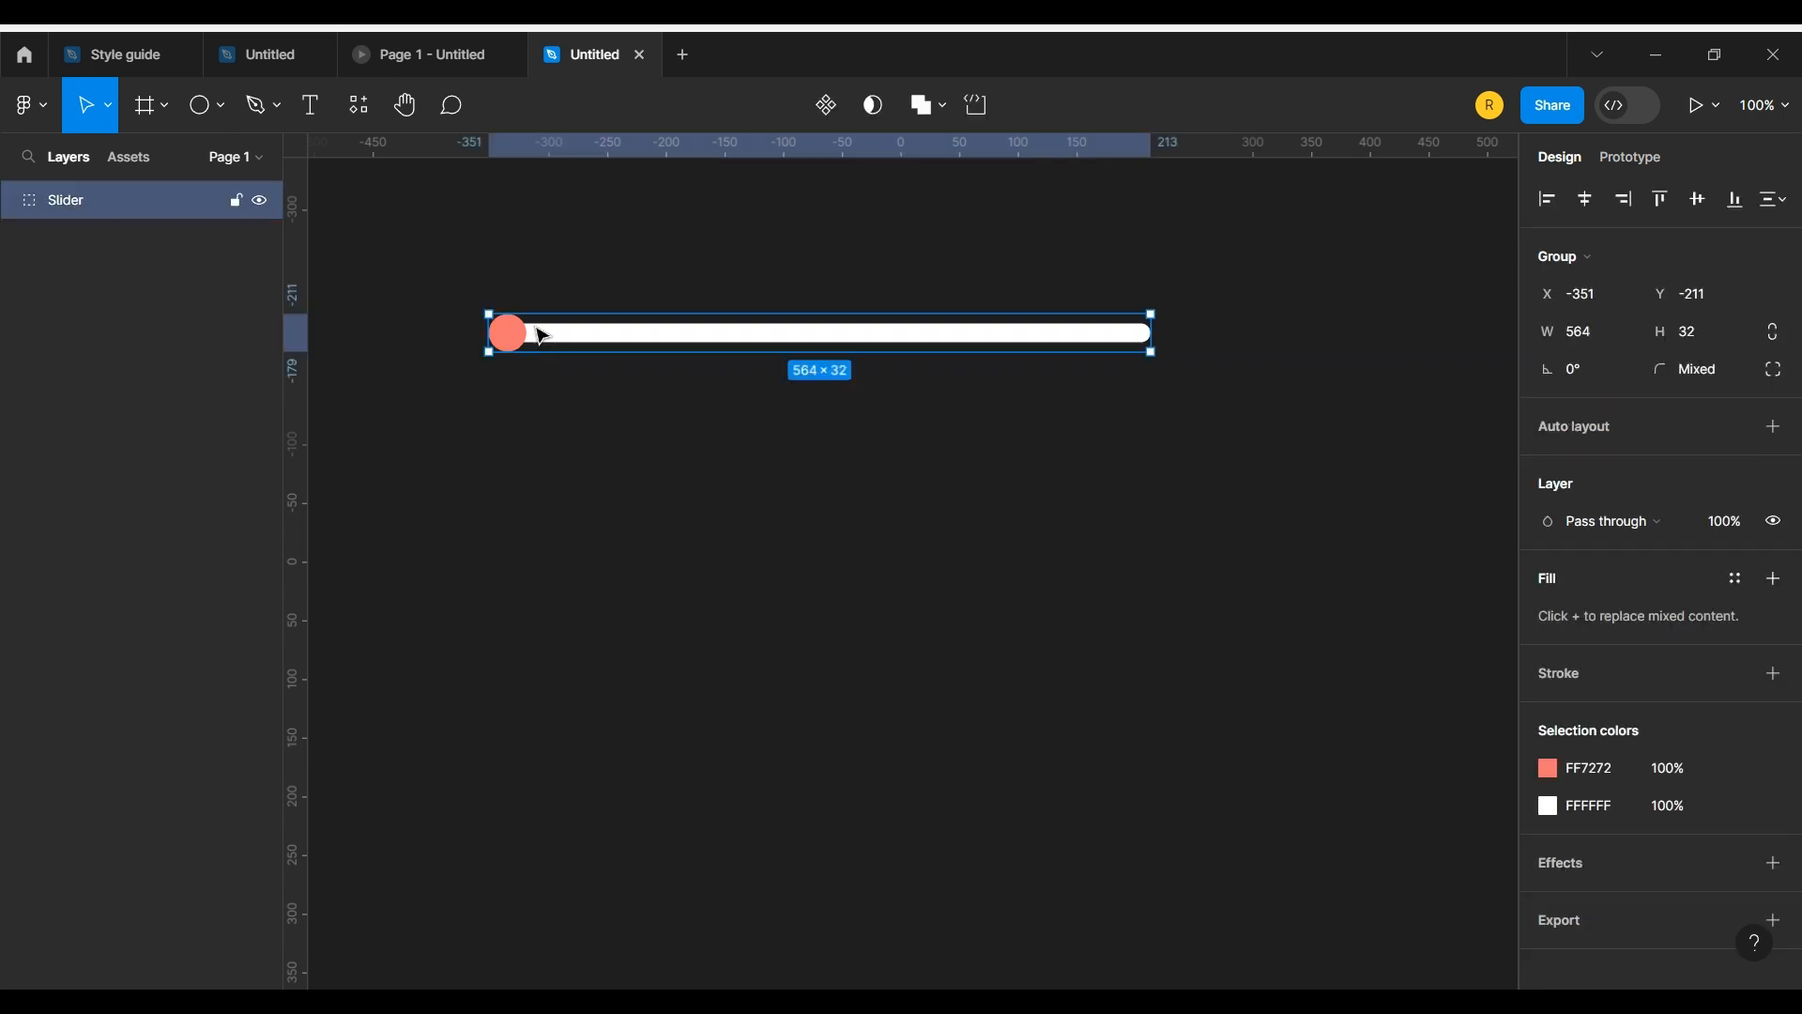
pyautogui.hotkey('ctrl', 'd')
pyautogui.moveTo(604, 331); pyautogui.dragTo(640, 523)
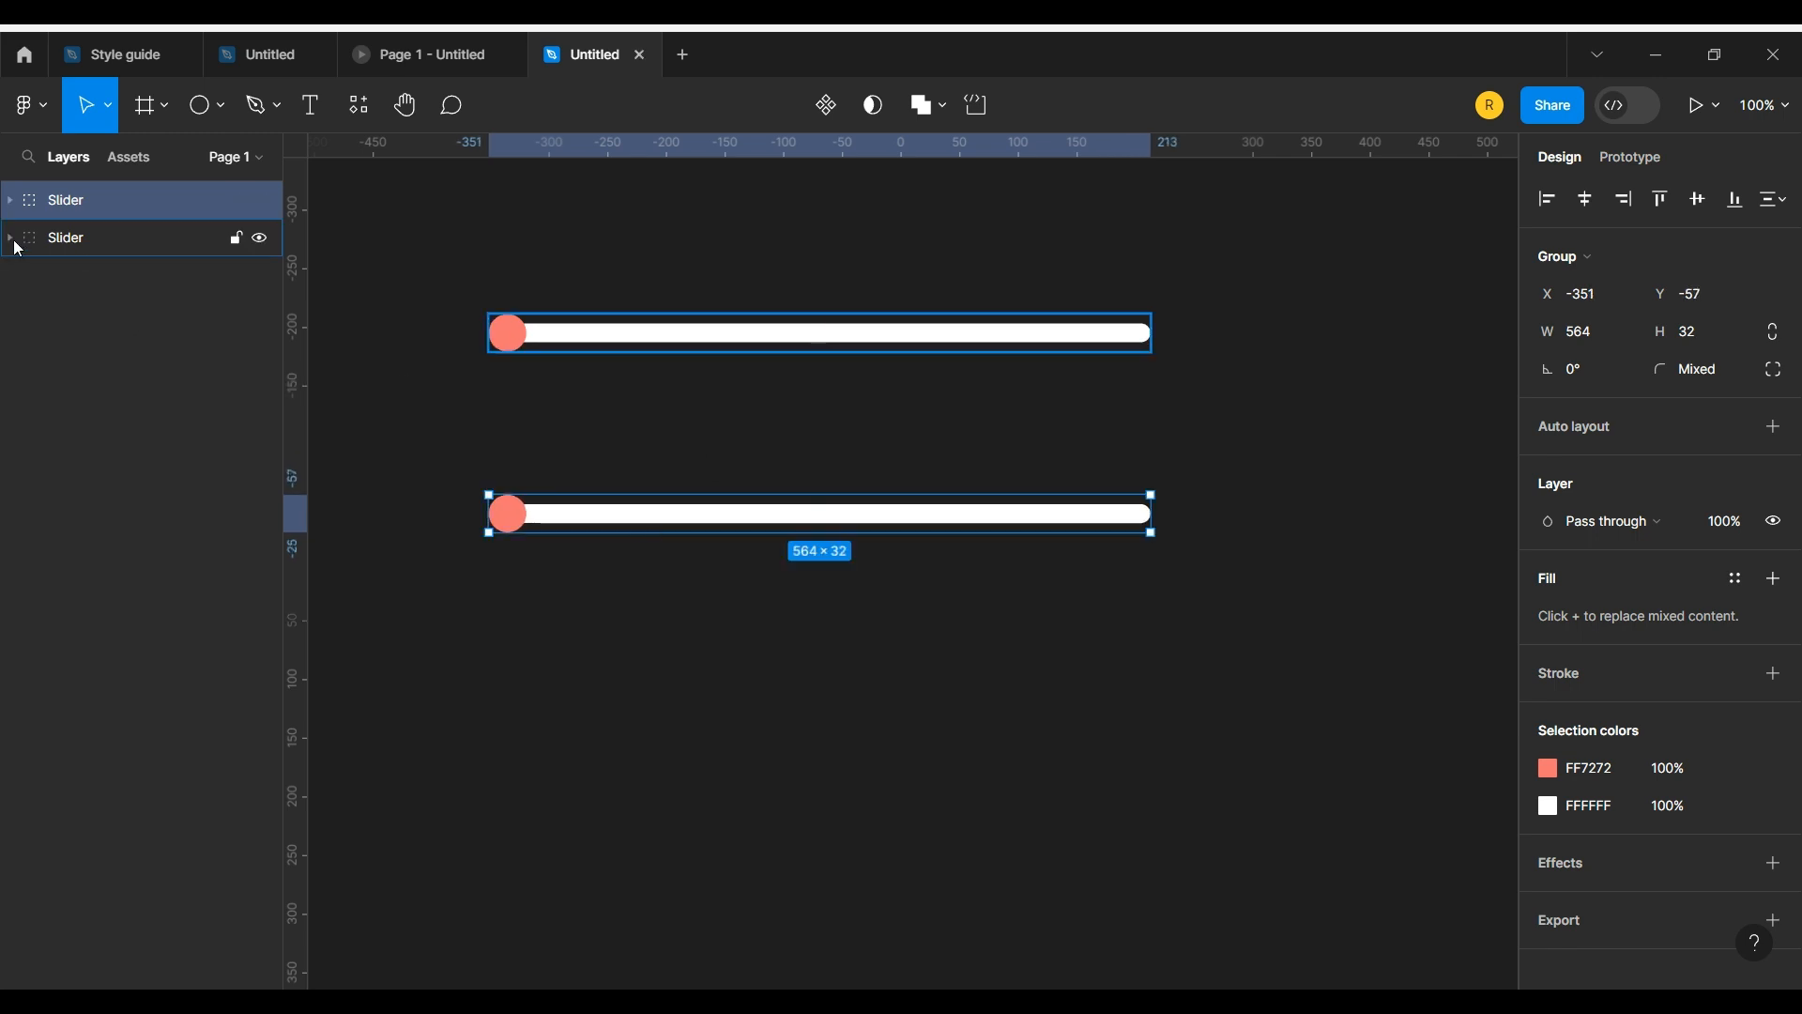
# Step: In the lower slider, move the circle to the bar's right end and stretch the short red rectangle out to it
pyautogui.click(10, 200)
pyautogui.click(9, 350)
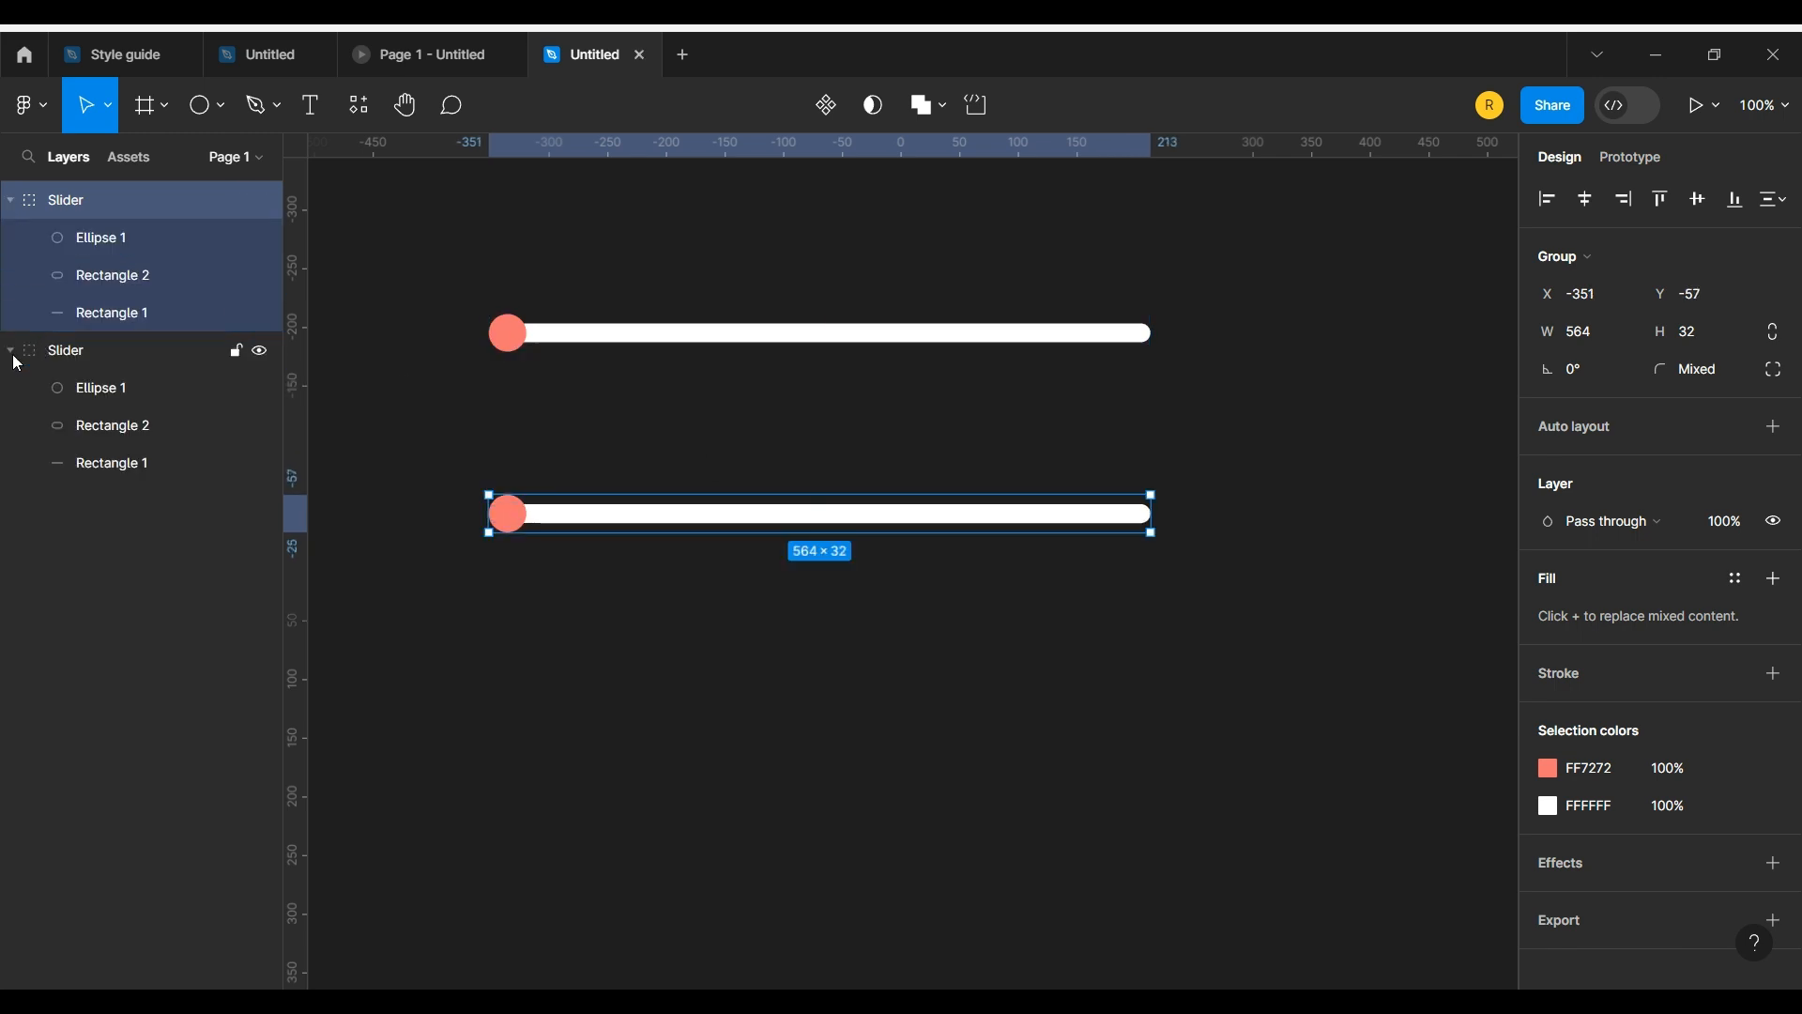
pyautogui.click(431, 688)
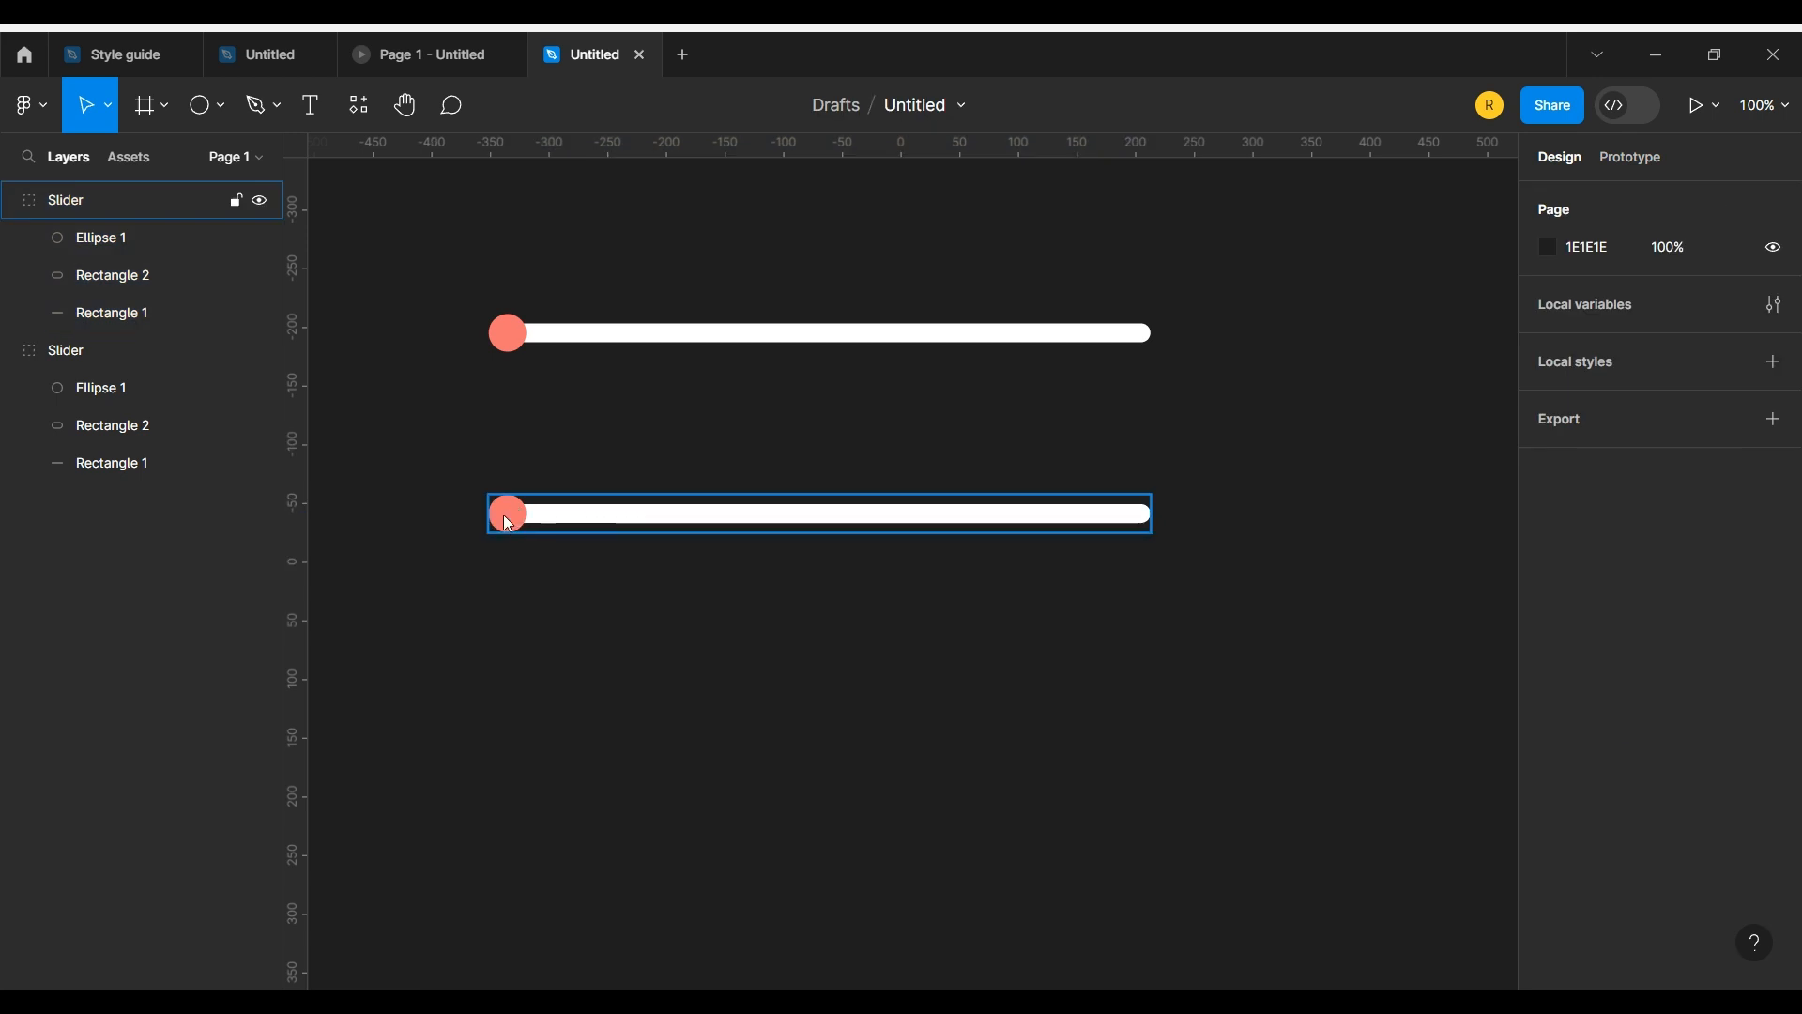
pyautogui.doubleClick(510, 524)
pyautogui.moveTo(510, 523); pyautogui.dragTo(1134, 518)
pyautogui.click(498, 514)
pyautogui.moveTo(523, 513); pyautogui.dragTo(1134, 515)
pyautogui.click(1258, 743)
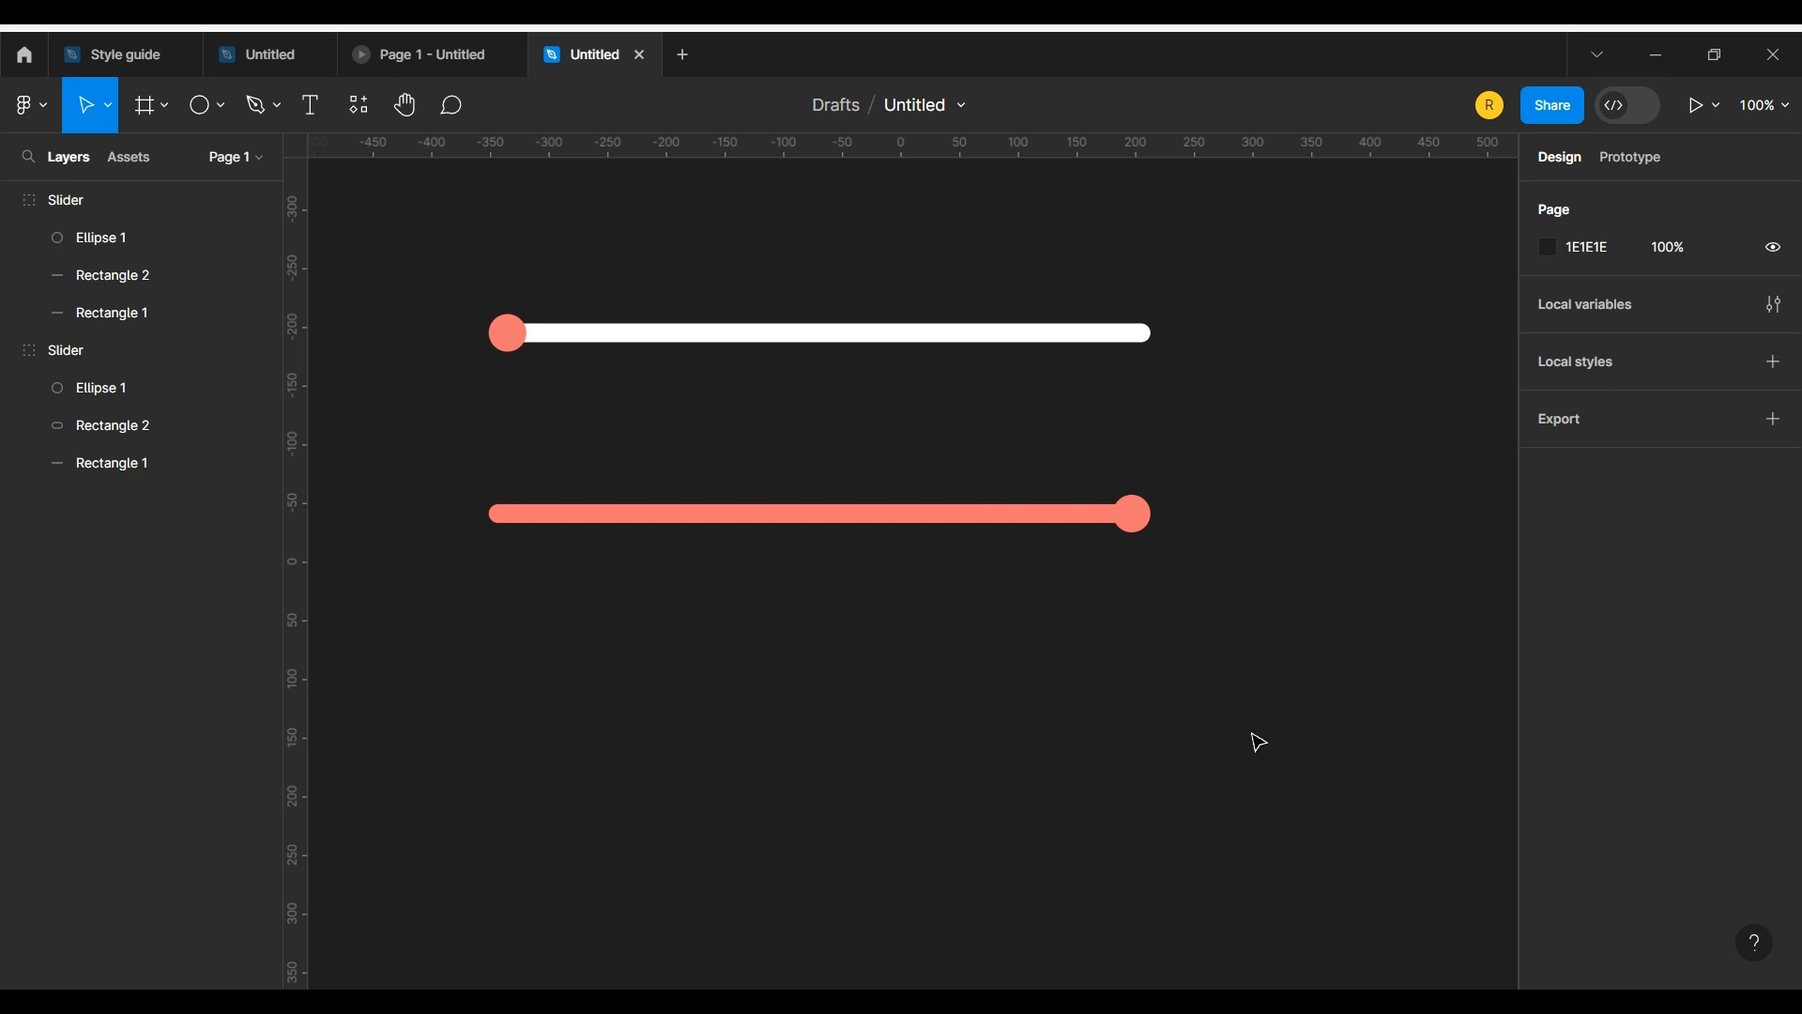
# Step: Collapse both Slider groups in the layer list
pyautogui.click(14, 200)
pyautogui.click(15, 237)
pyautogui.moveTo(1111, 691); pyautogui.dragTo(1004, 710)
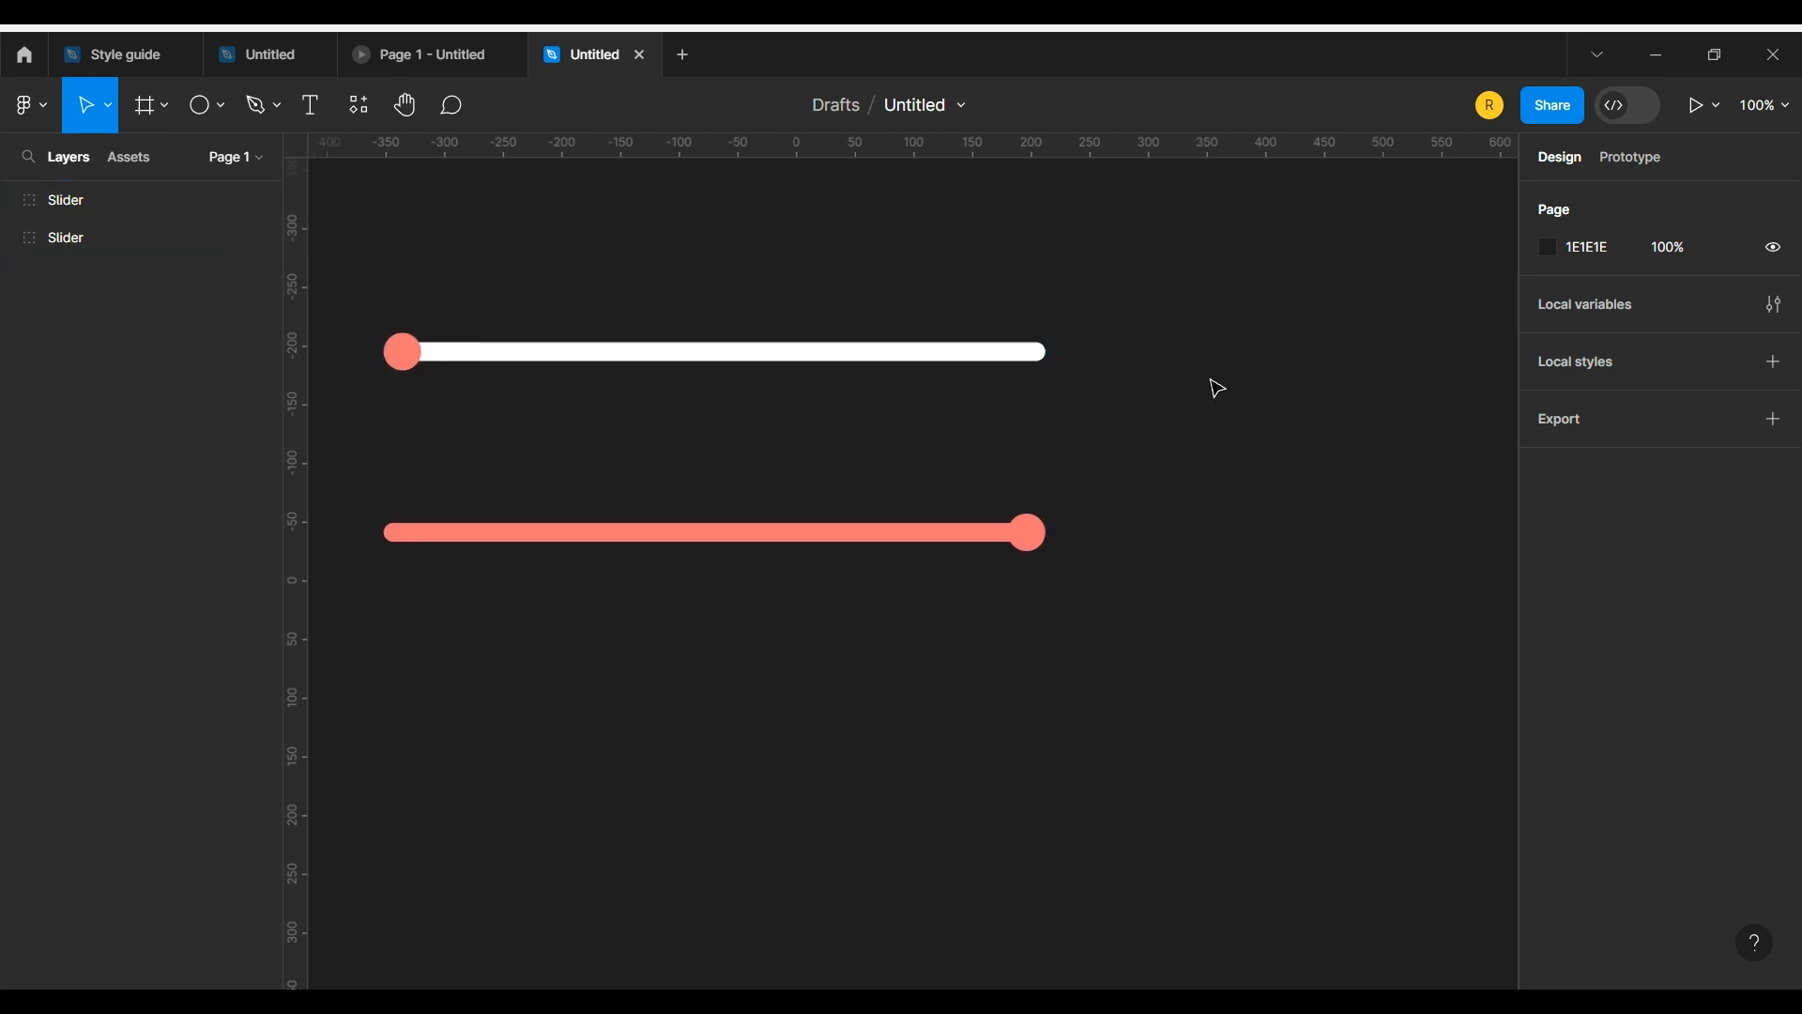
# Step: Add a size 16 text reading 0% beyond the right end of the upper slider
pyautogui.click(310, 104)
pyautogui.click(1134, 344)
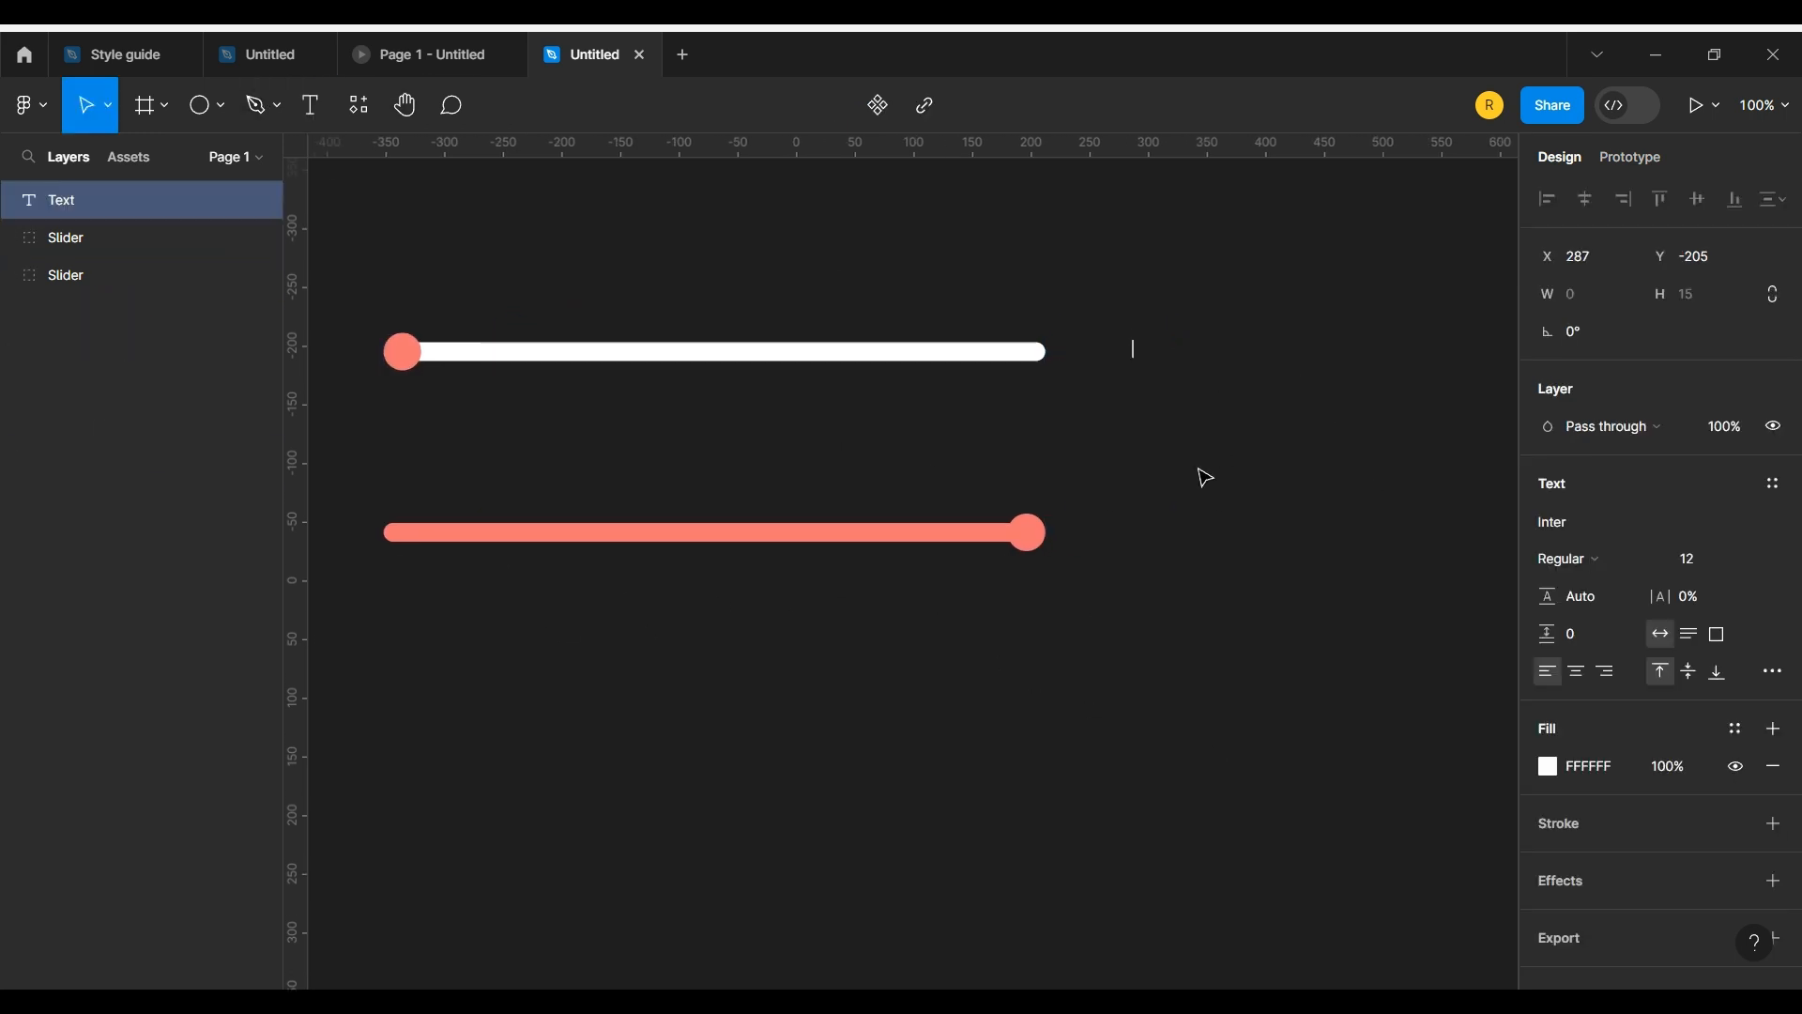
pyautogui.click(1736, 561)
pyautogui.click(1746, 672)
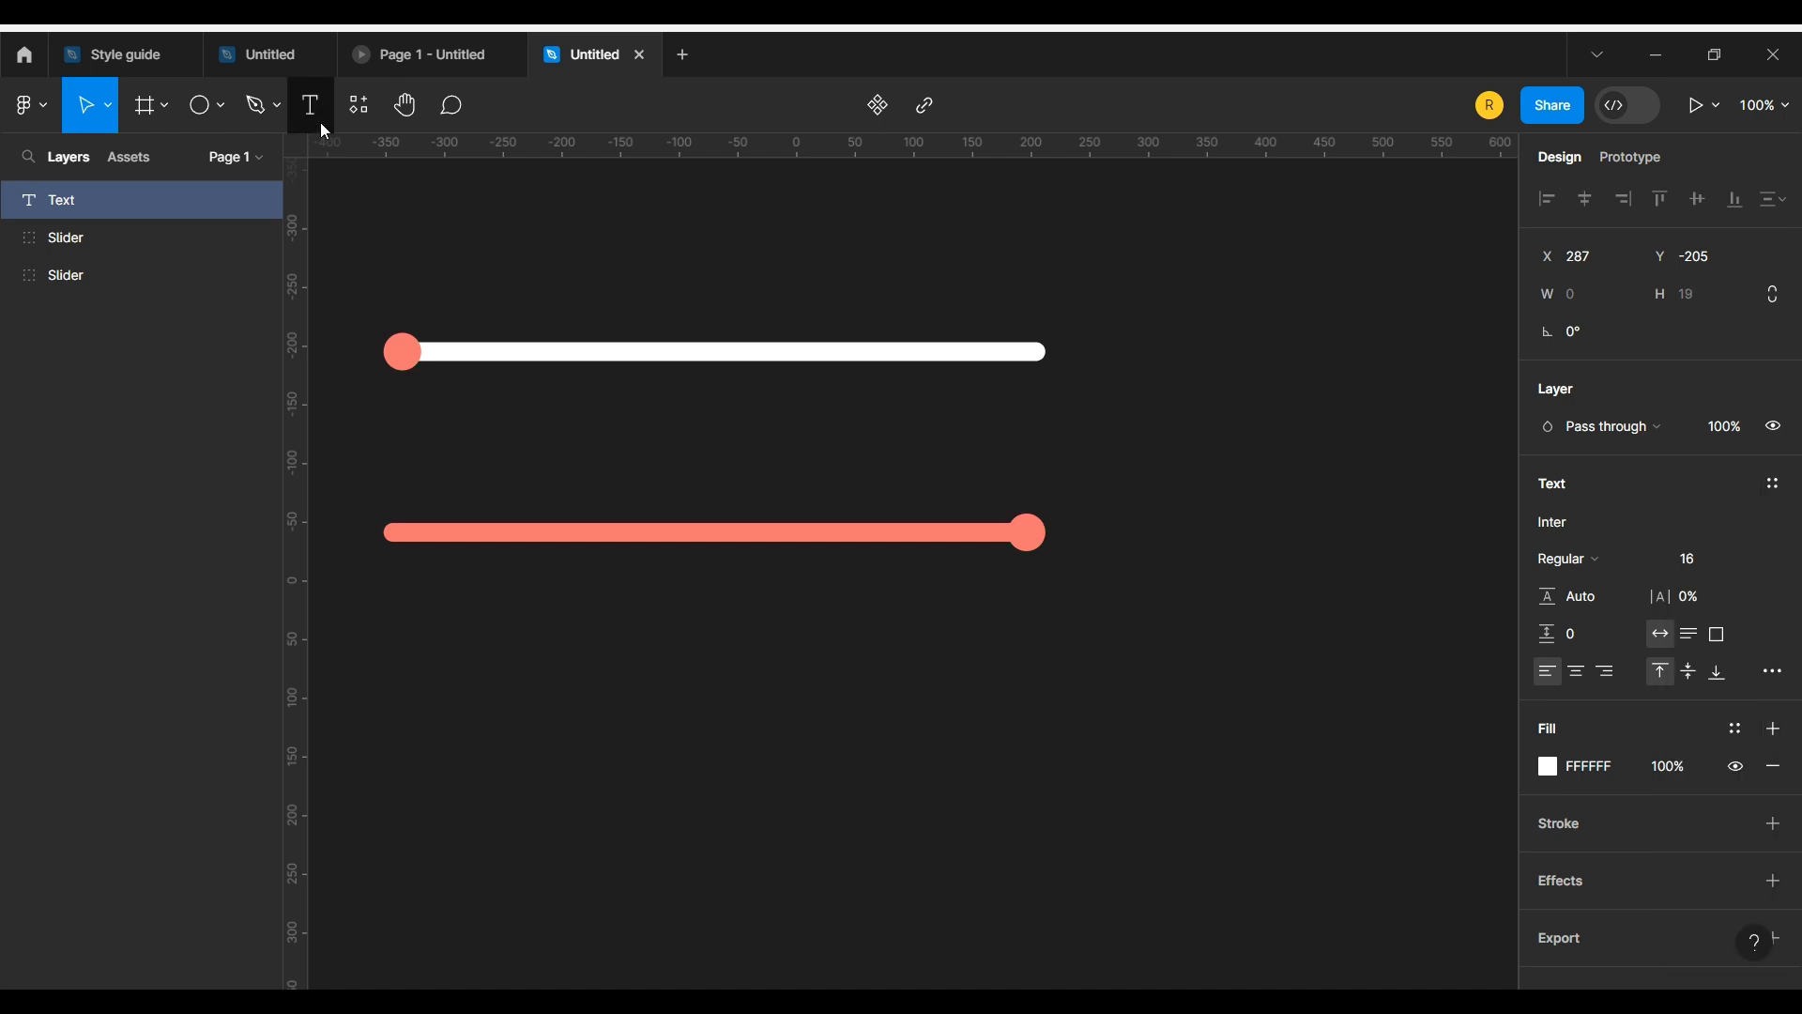
pyautogui.click(312, 106)
pyautogui.click(1145, 353)
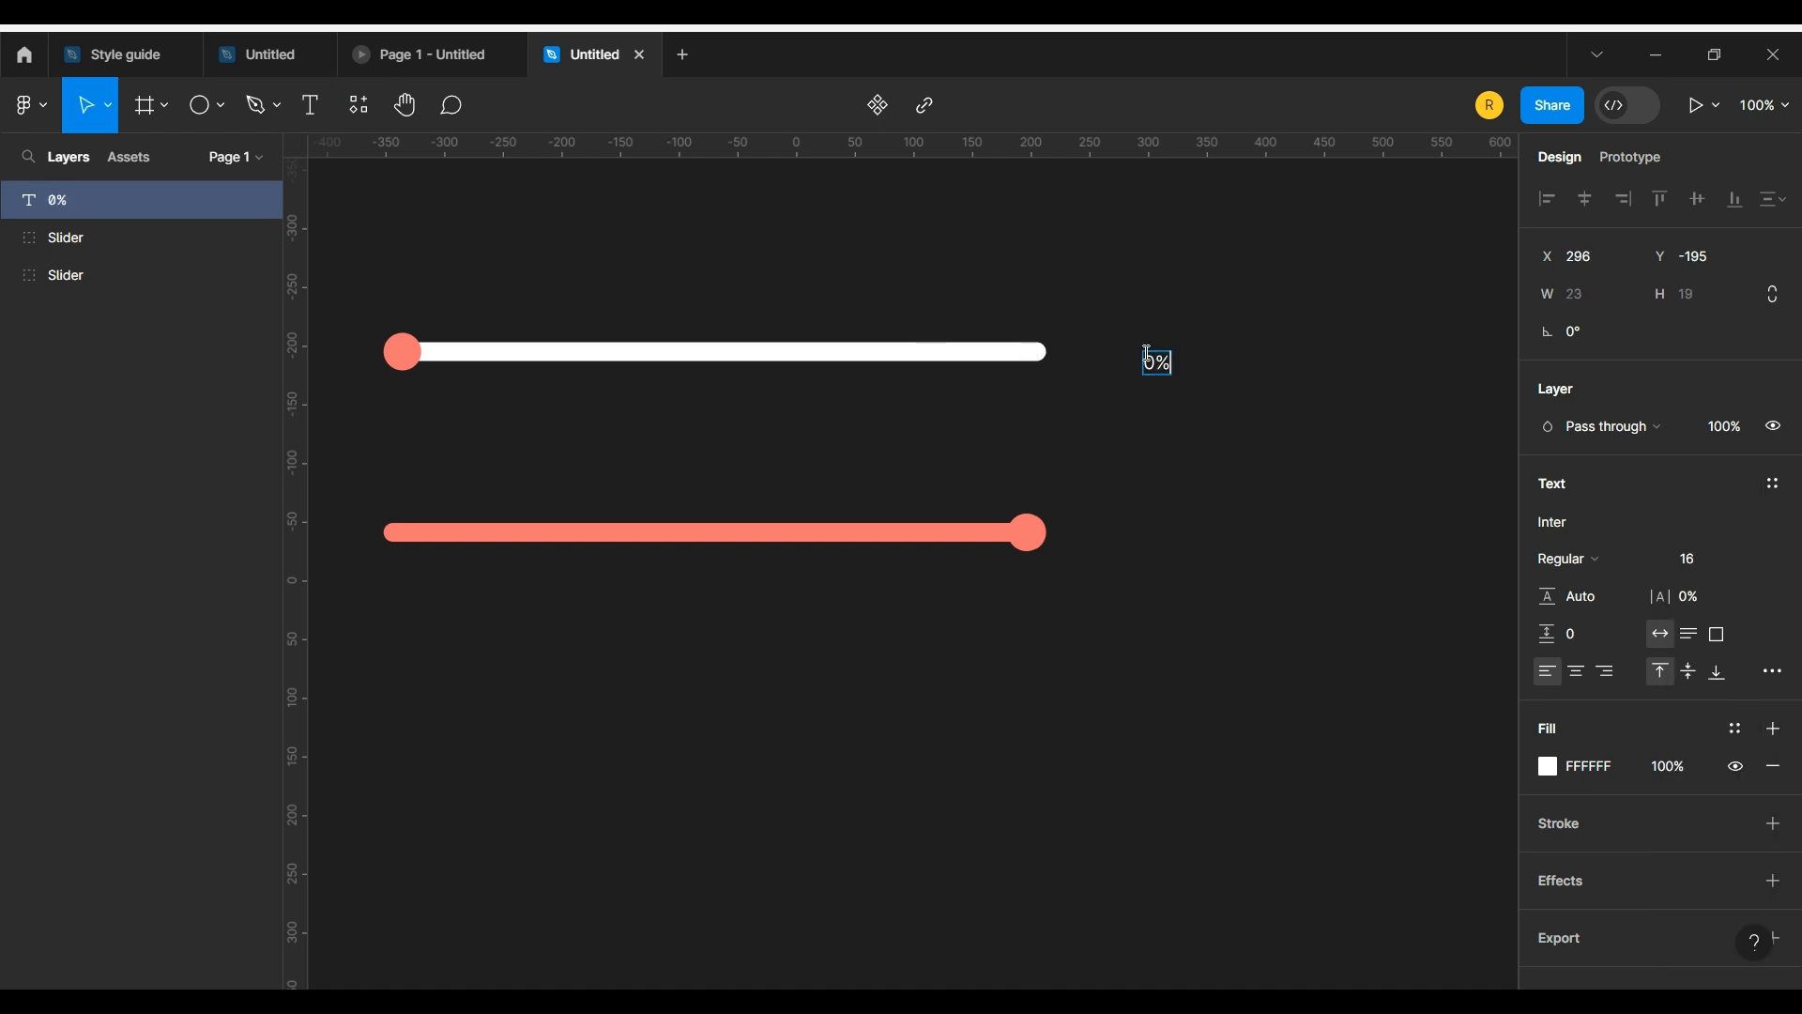
pyautogui.write('0%')
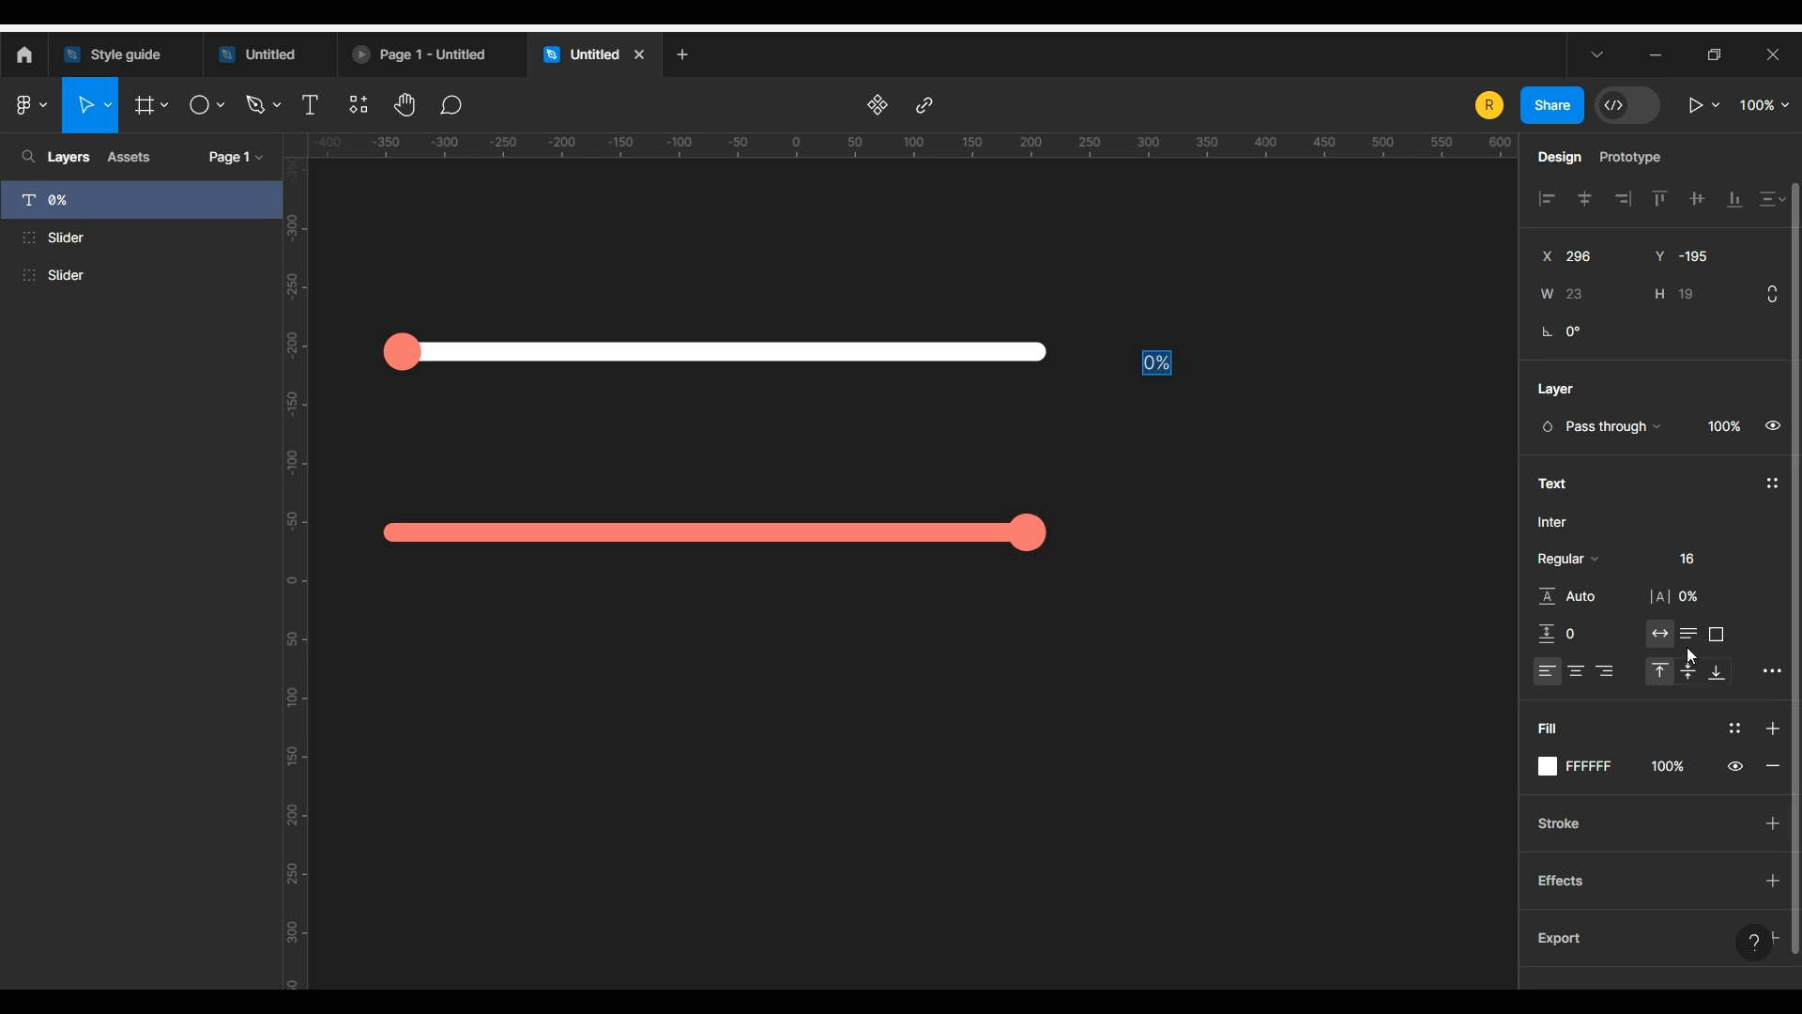
# Step: Style the 0% text as Semi Bold at size 20 and move it level with the upper slider
pyautogui.click(1591, 558)
pyautogui.click(1601, 549)
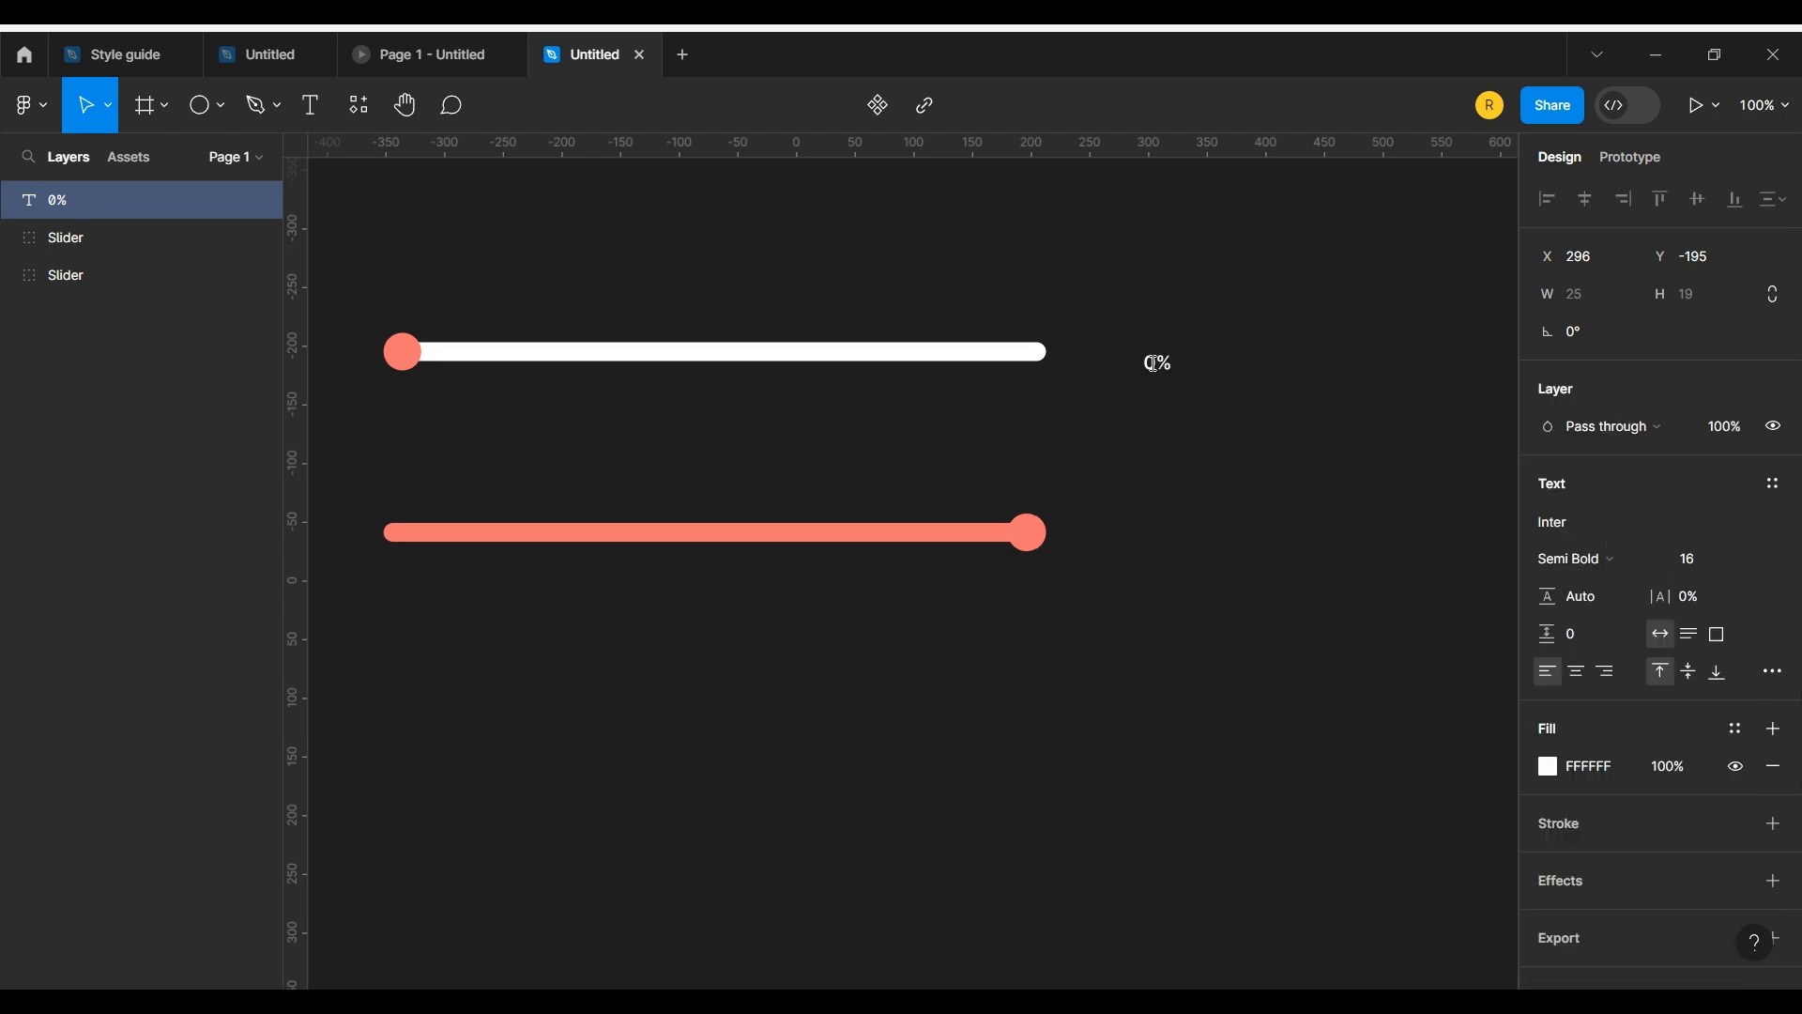
pyautogui.click(1711, 556)
pyautogui.click(1733, 588)
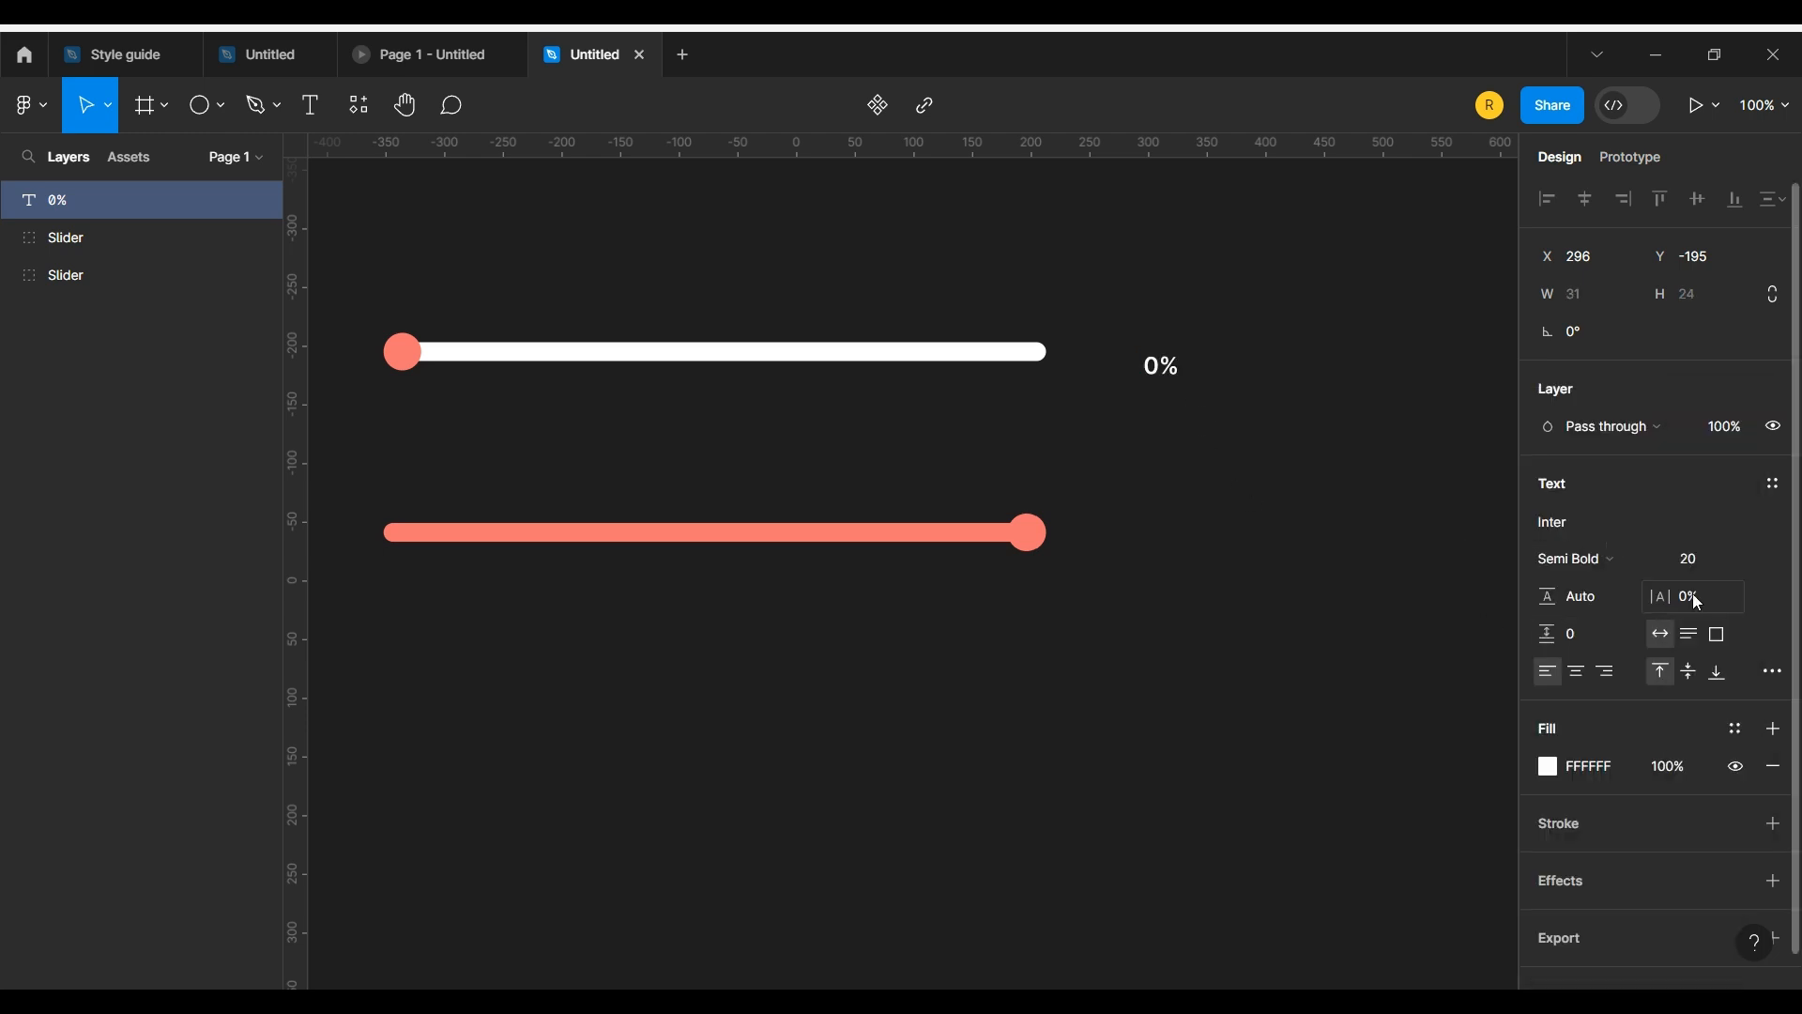
pyautogui.moveTo(1158, 377); pyautogui.dragTo(1170, 361)
# Step: Extend the 0% text with a line for each further 10% up to 100%
pyautogui.doubleClick(1171, 360)
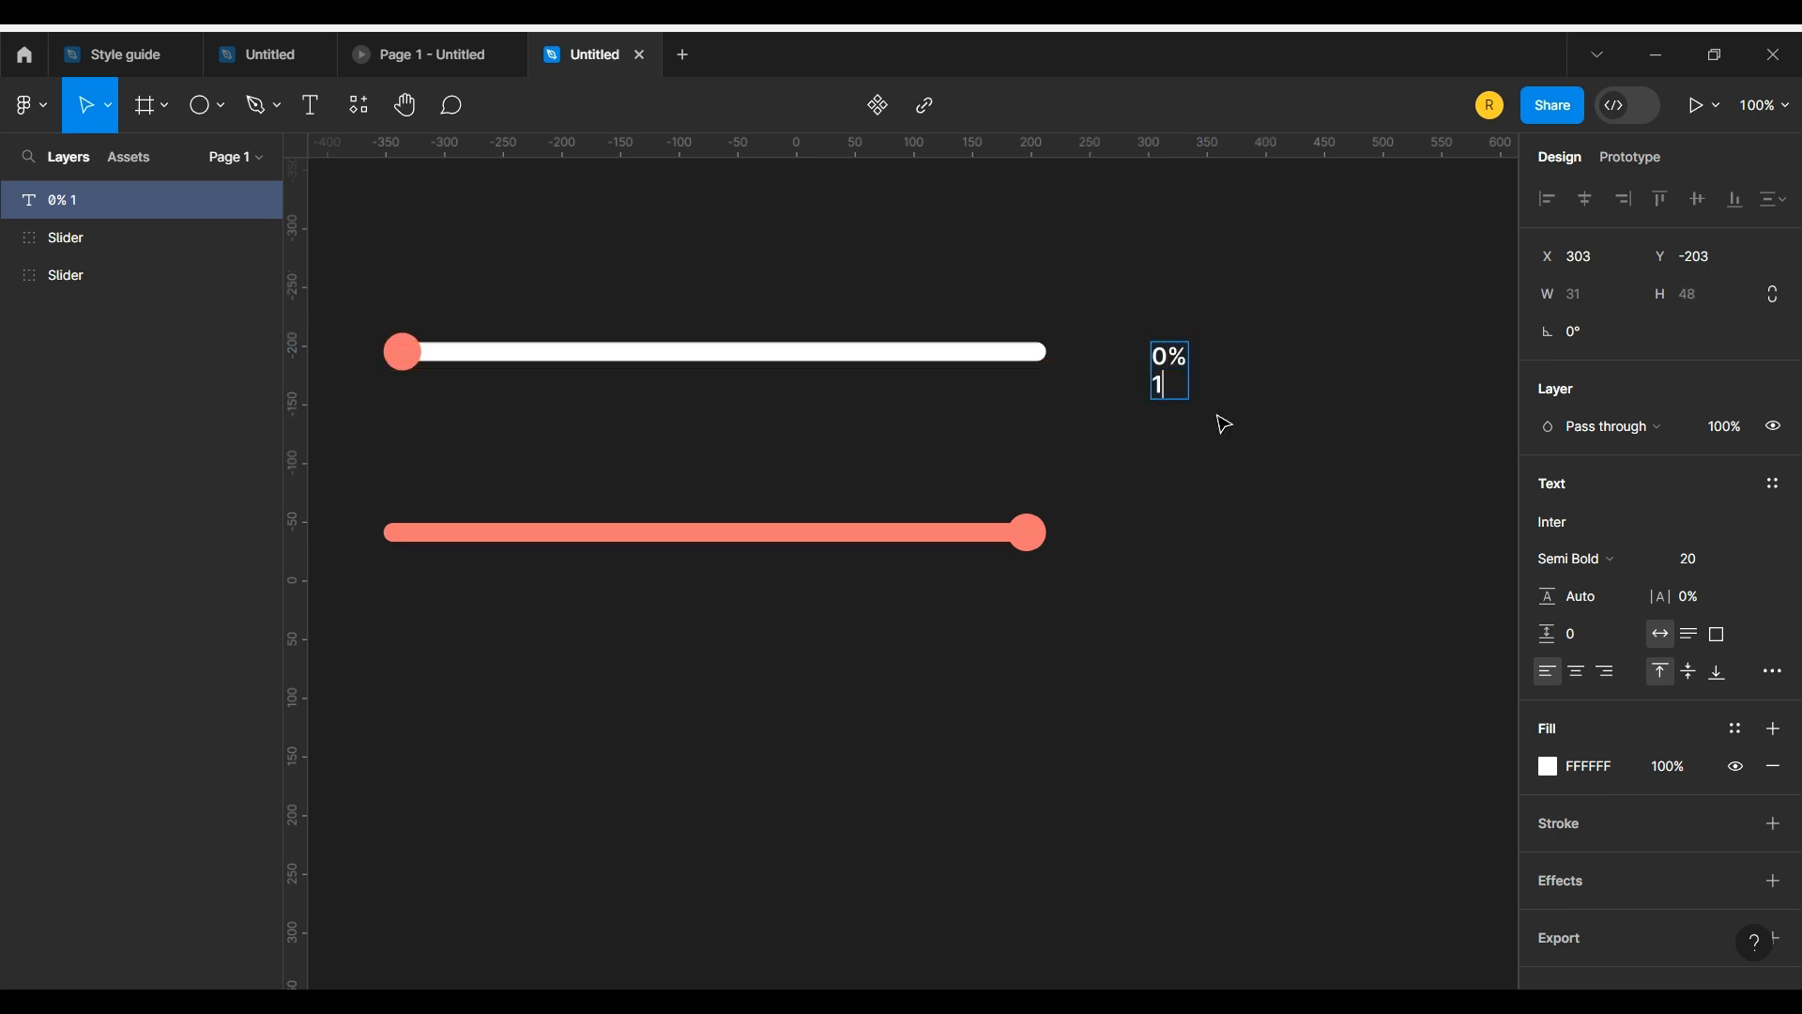
pyautogui.write('10% 20%')
pyautogui.press('Return')
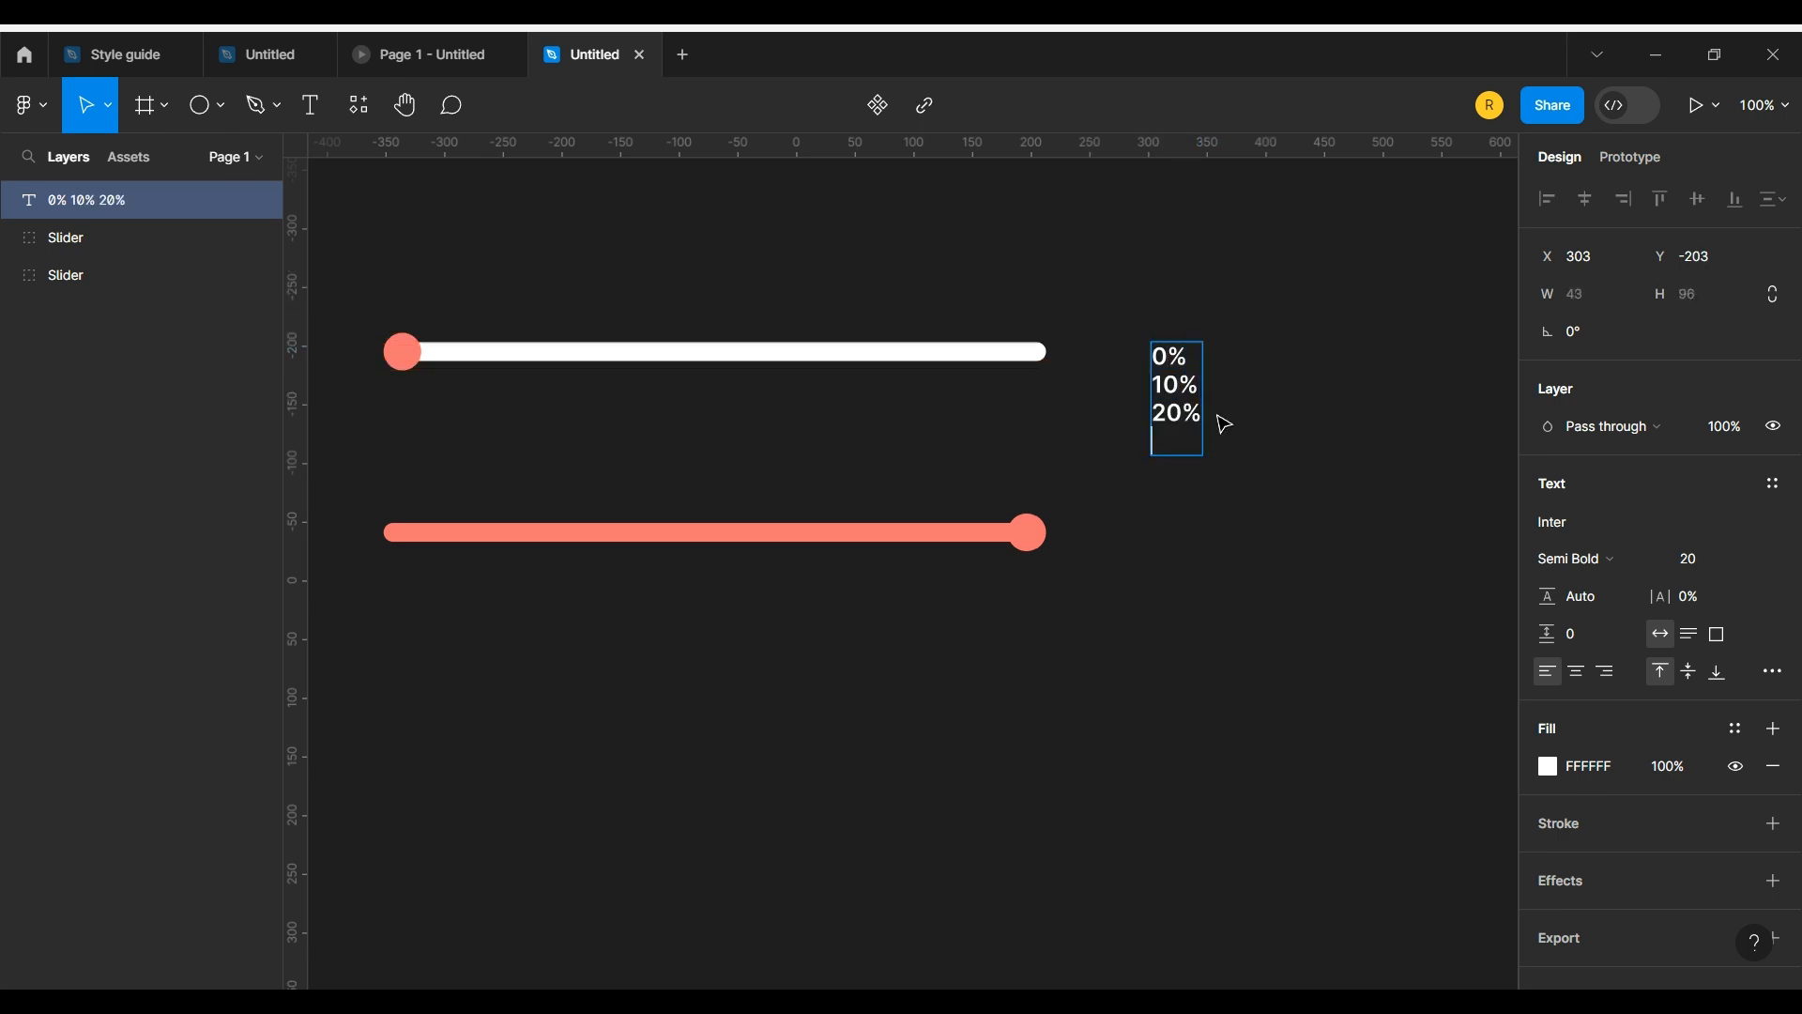
pyautogui.write('30%')
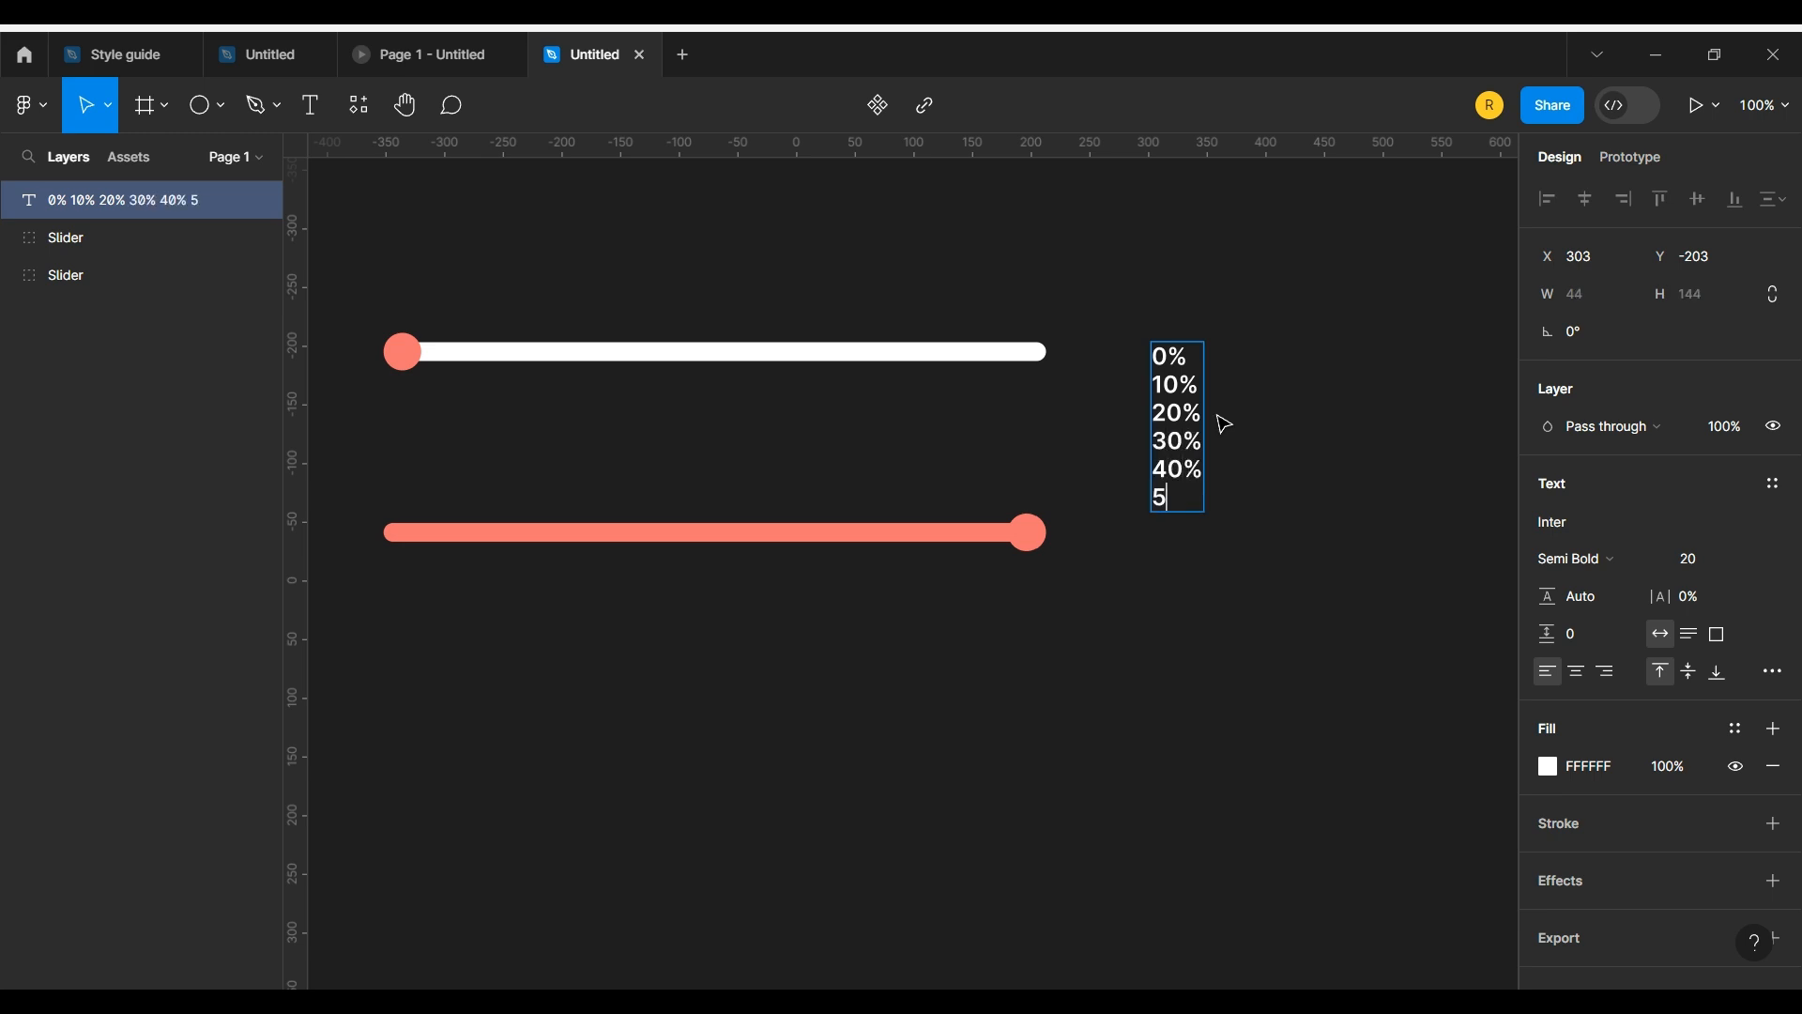
pyautogui.press('Return')
pyautogui.write('60')
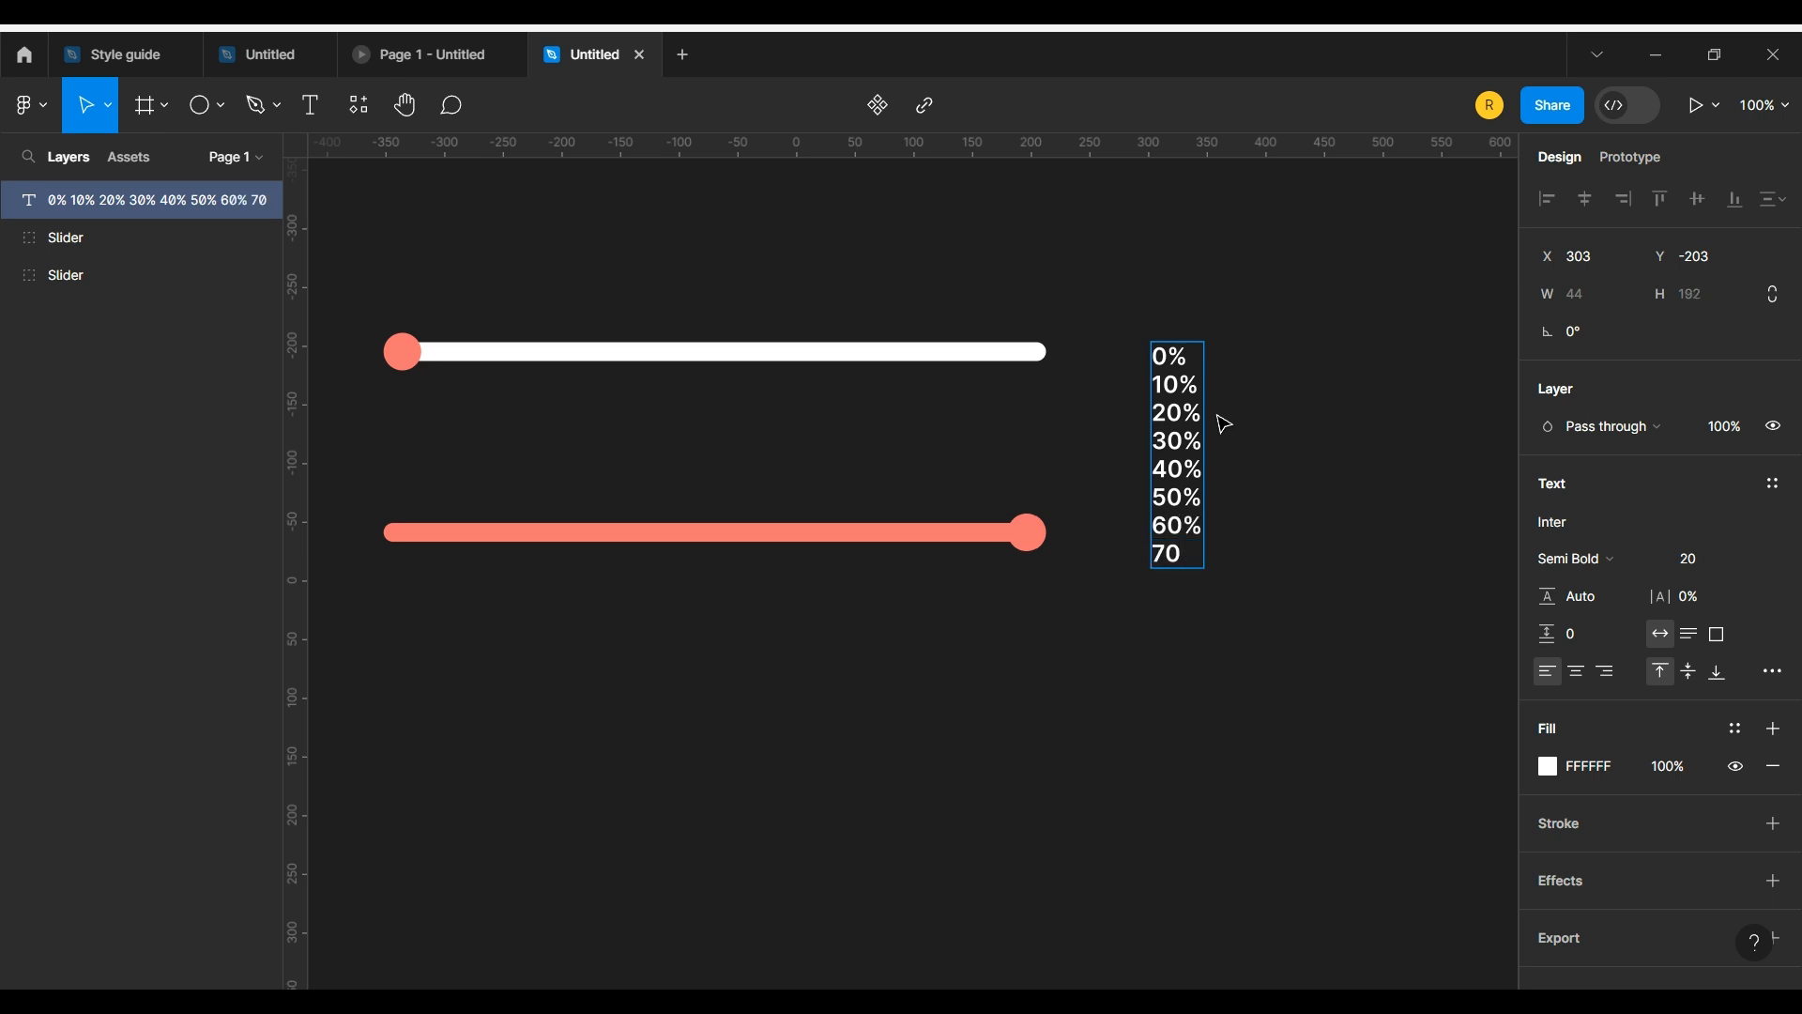
pyautogui.write('% 70%80%')
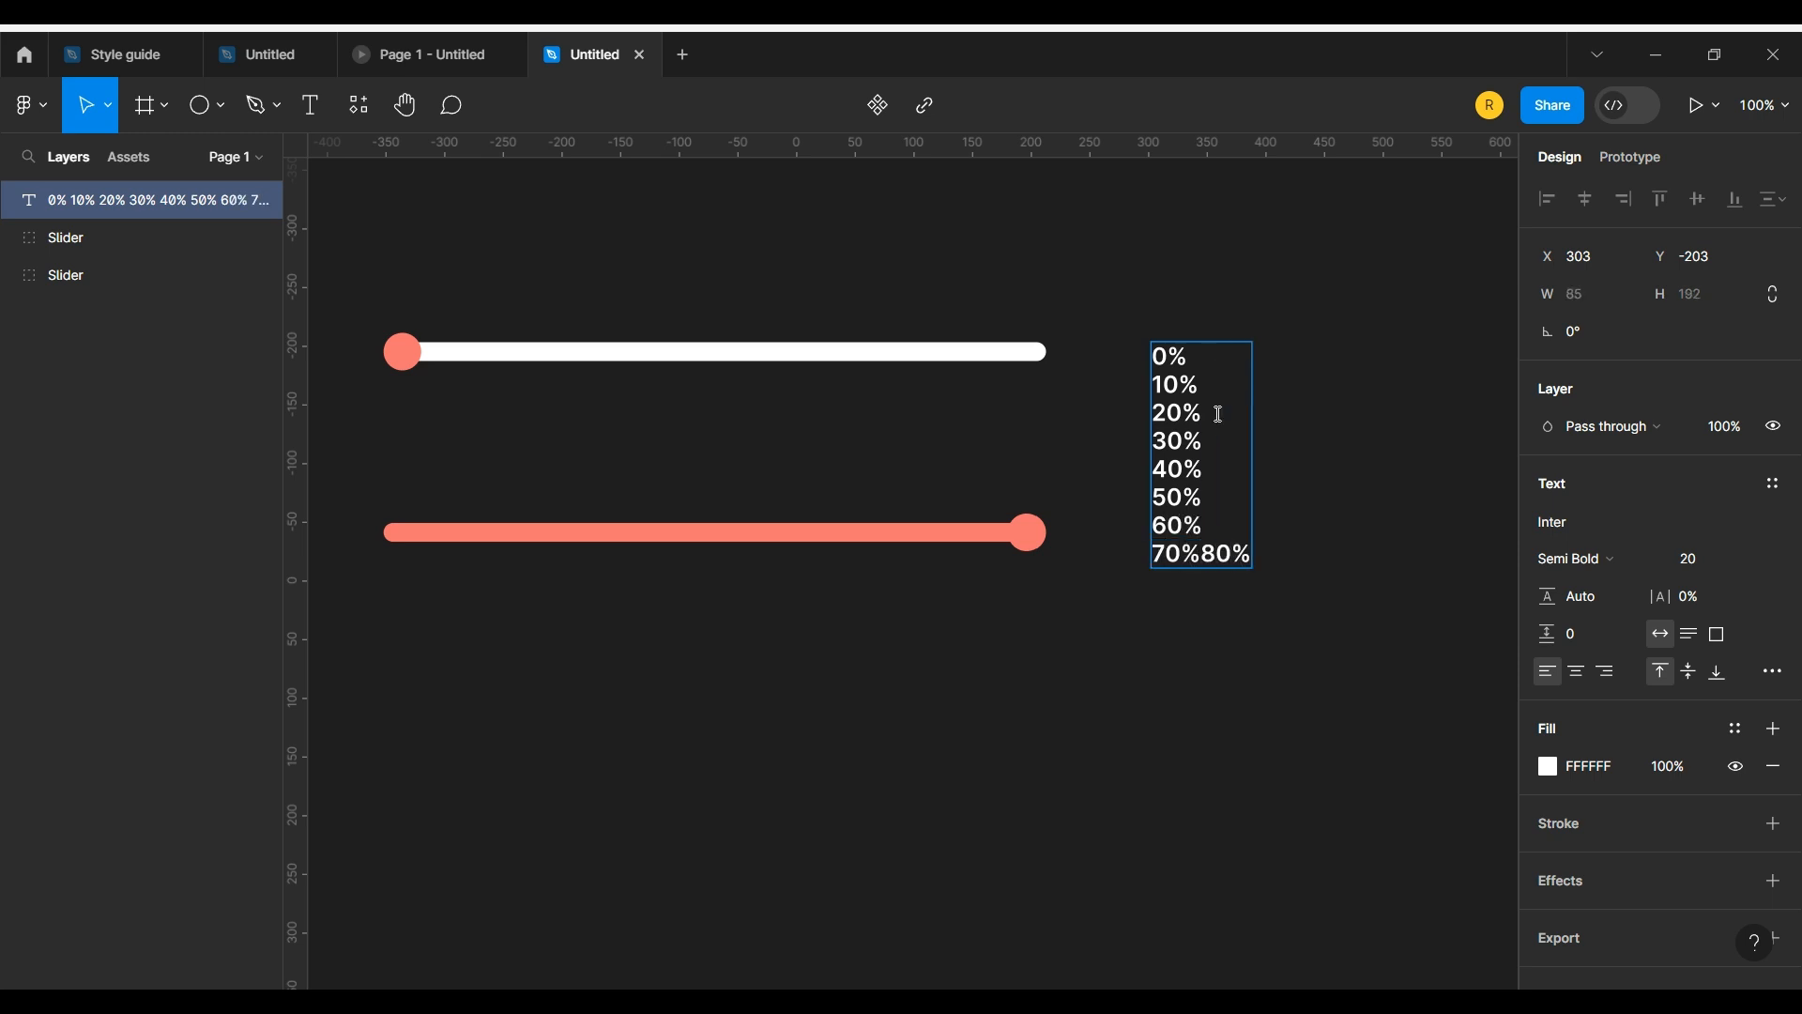
pyautogui.press('BackSpace')
pyautogui.press('BackSpace')
pyautogui.press('BackSpace')
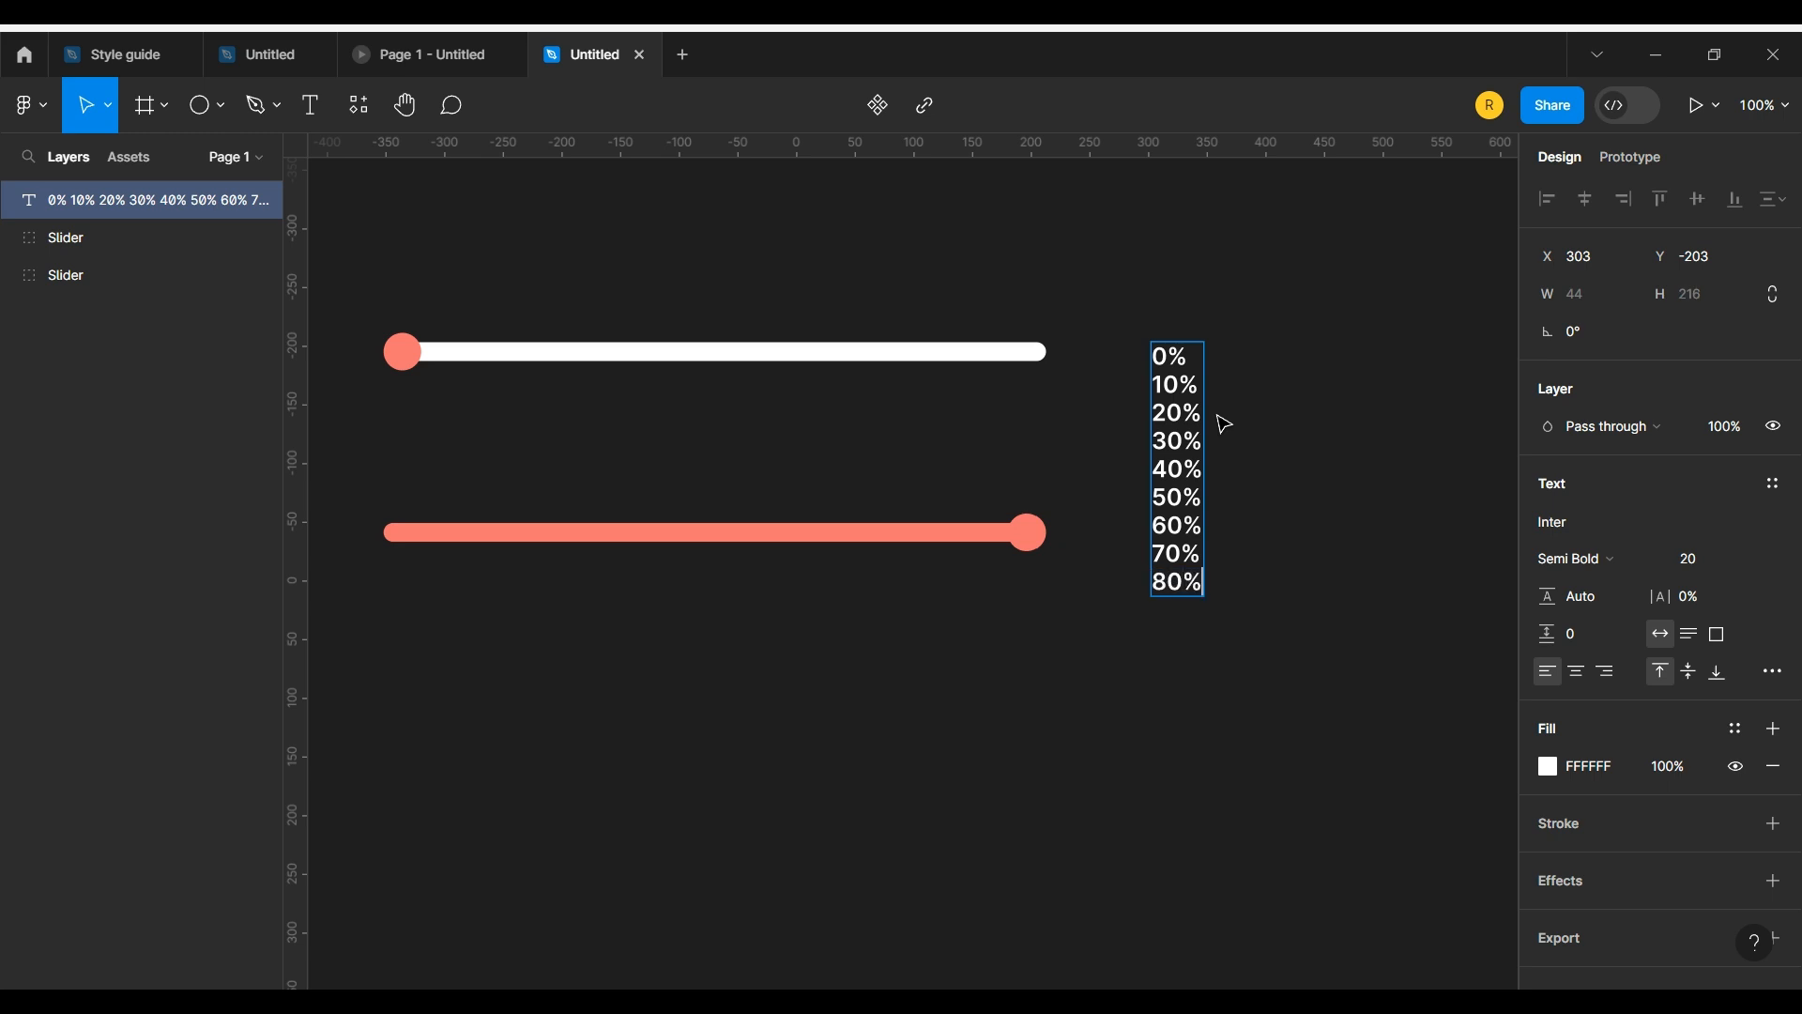
pyautogui.write('90%')
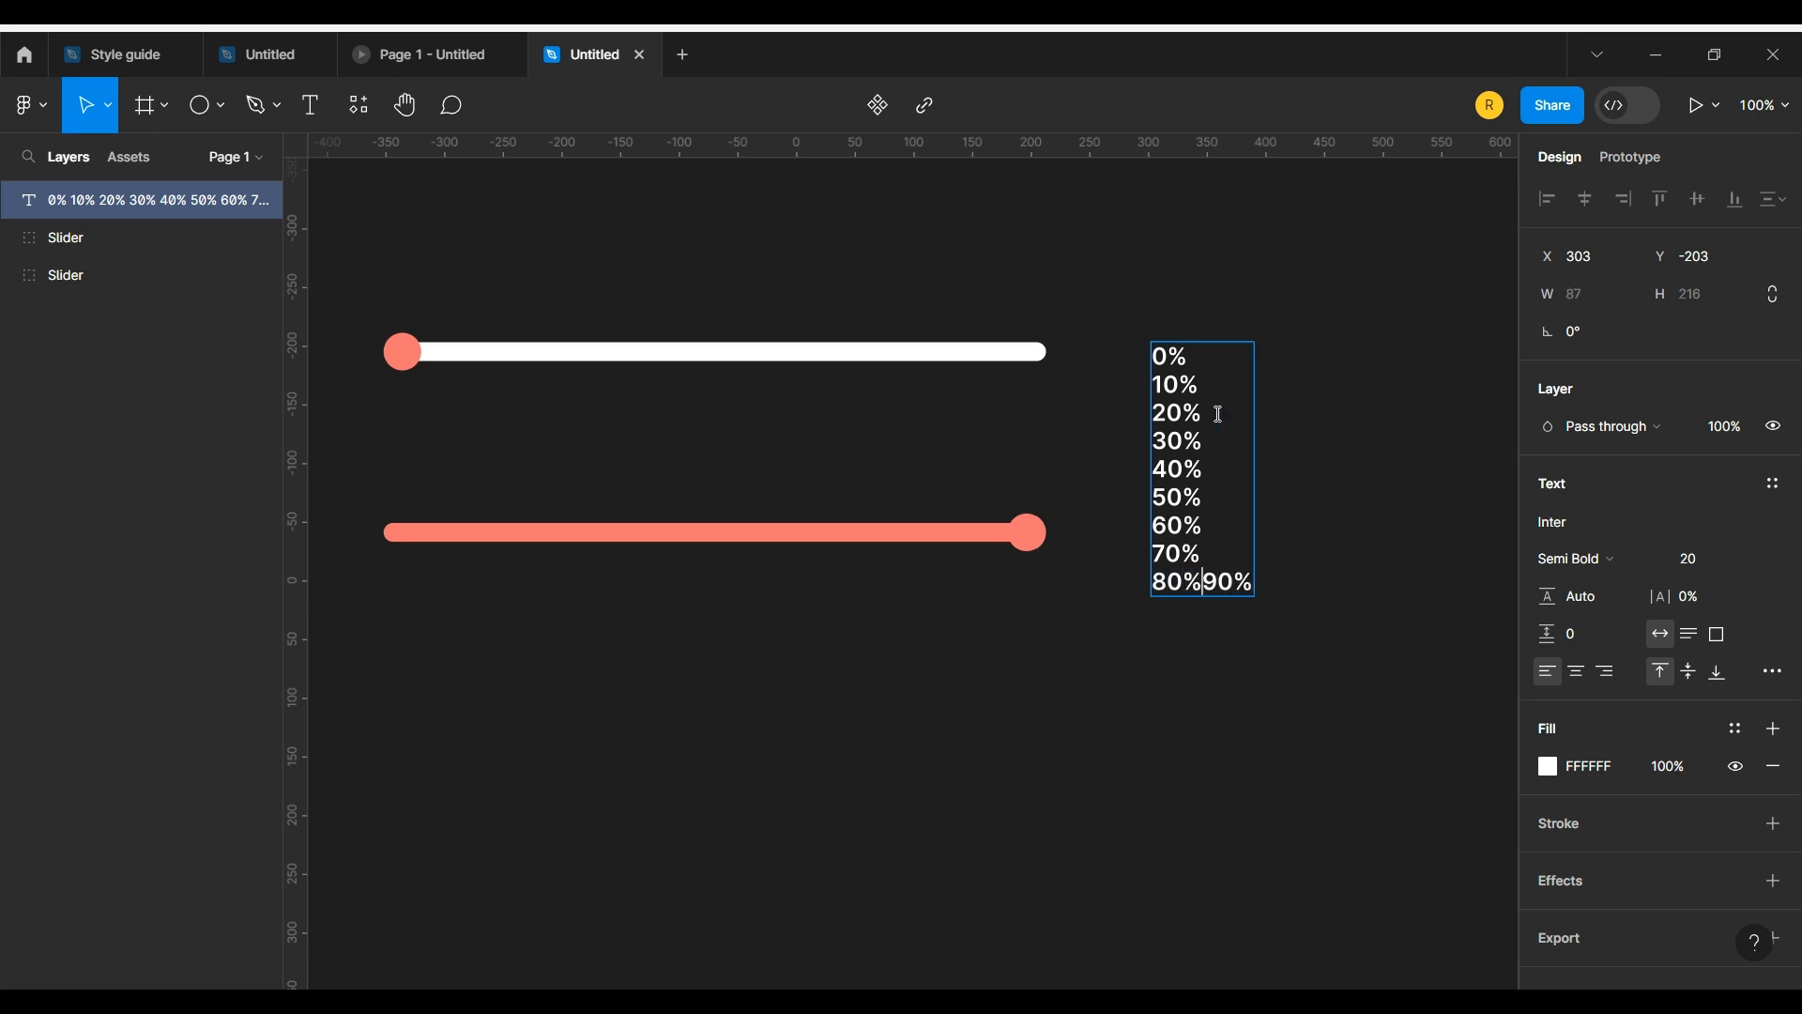
pyautogui.press('Return')
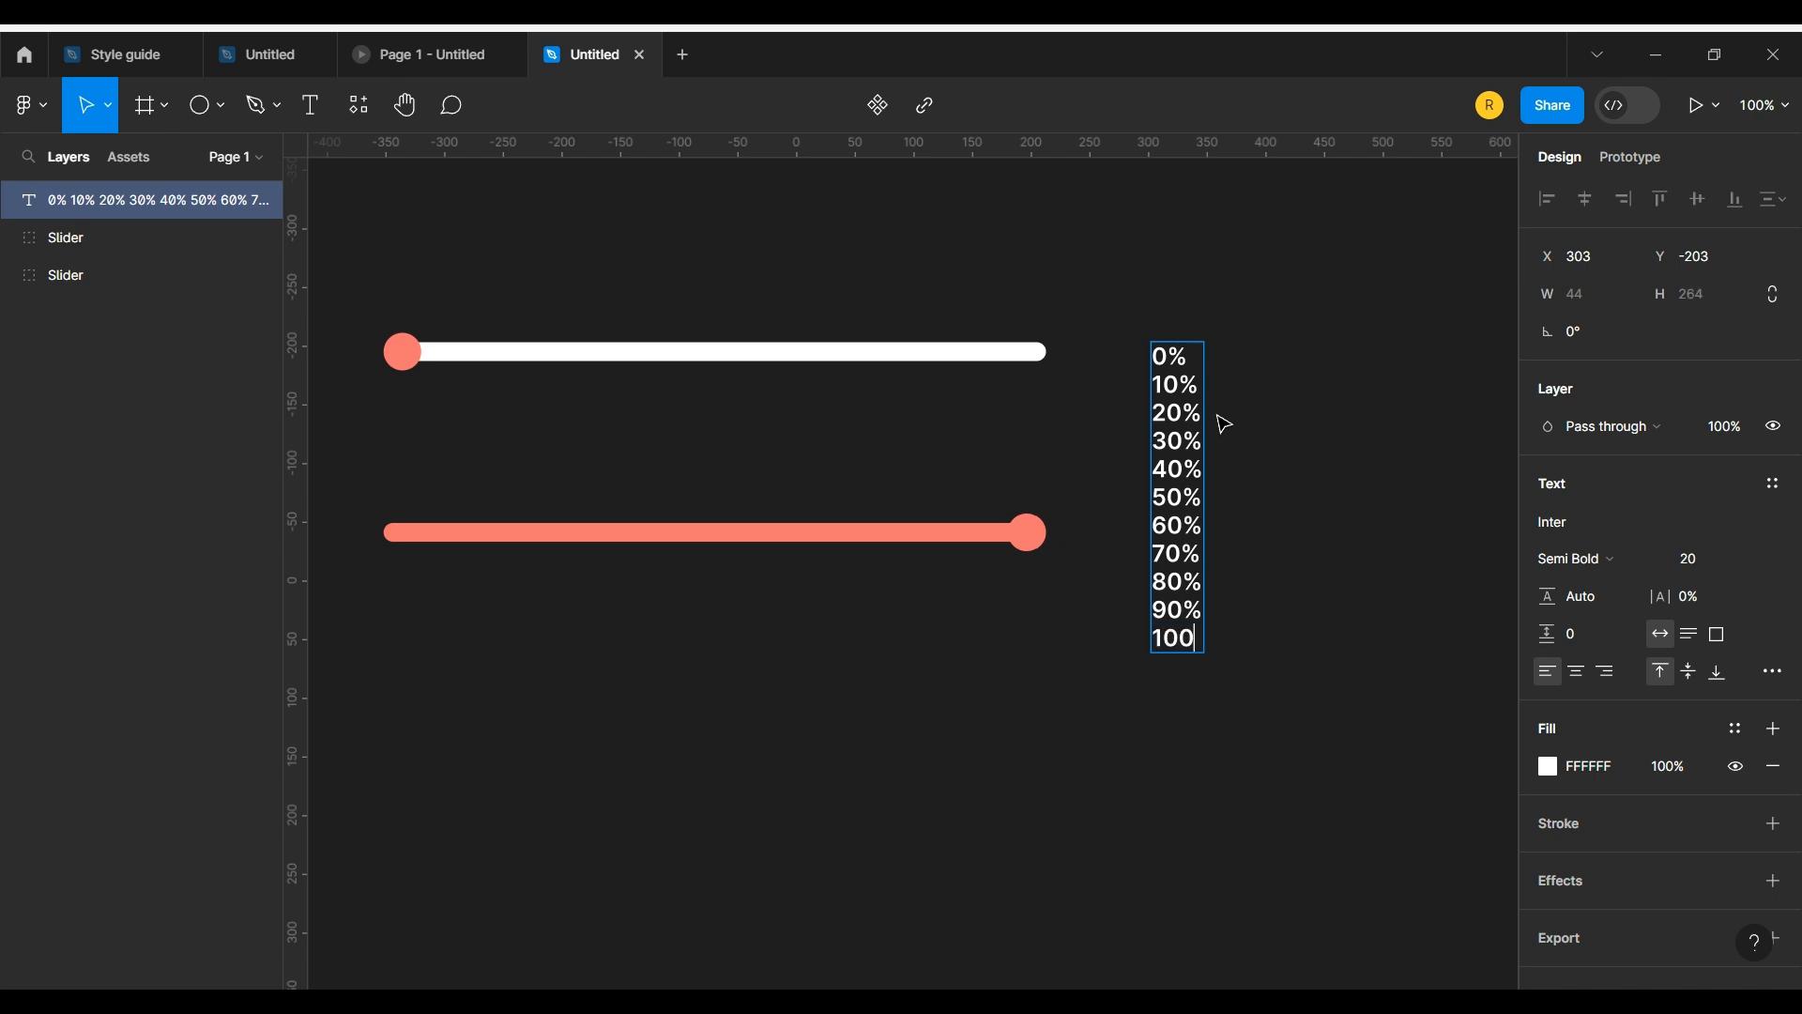
pyautogui.write('%')
pyautogui.press('Escape')
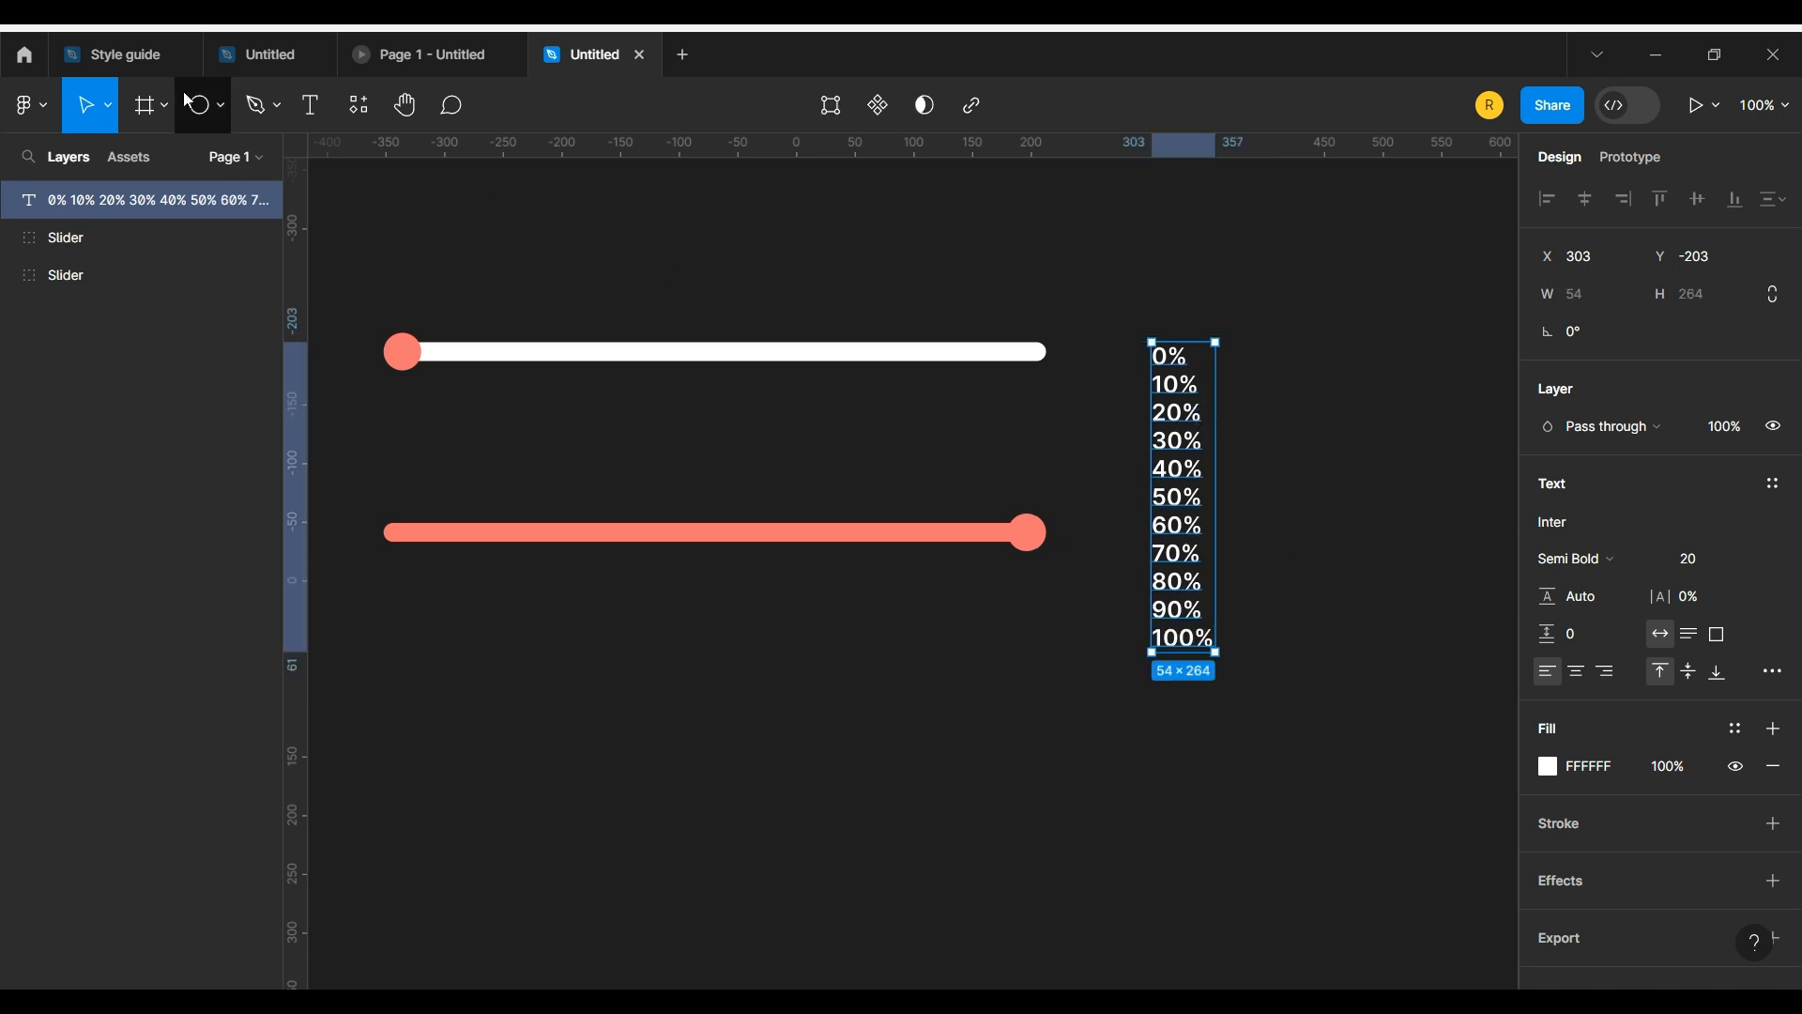
# Step: Wrap the percentage list in a frame and shorten the frame to 54 × 24 around the 0% line
pyautogui.rightClick(122, 199)
pyautogui.click(178, 389)
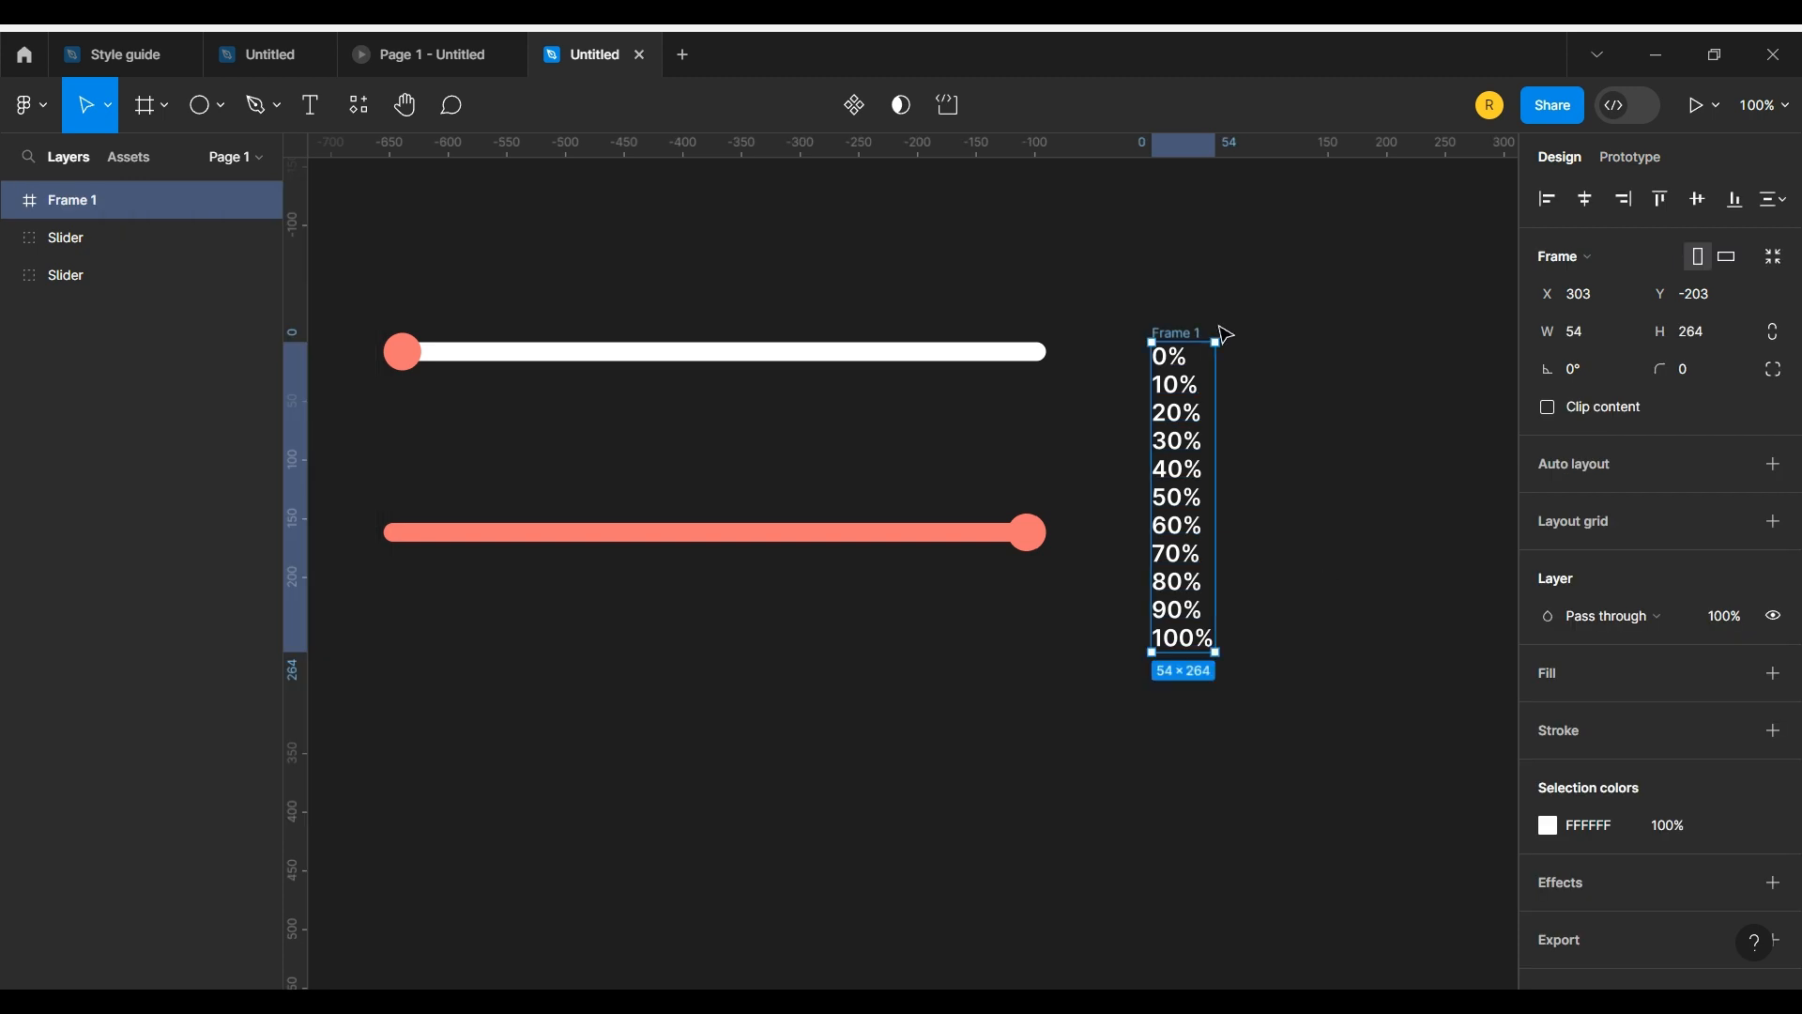
pyautogui.moveTo(1185, 652); pyautogui.dragTo(1188, 371)
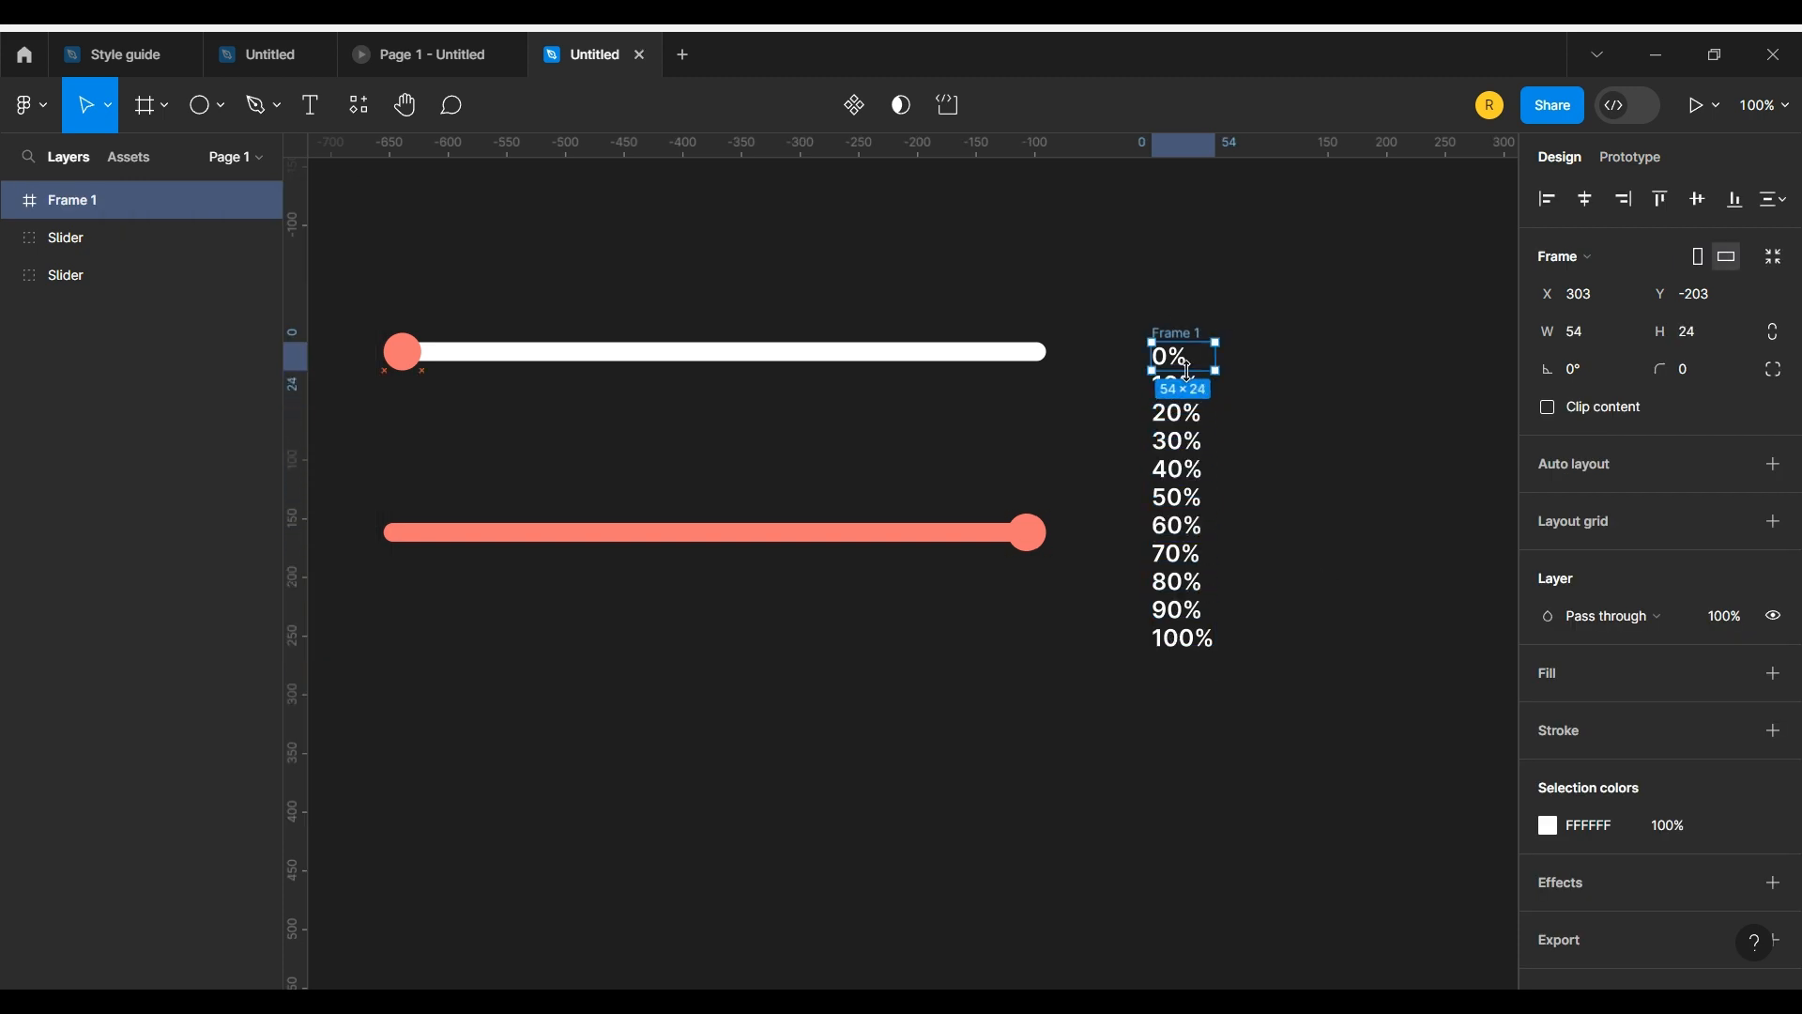
# Step: Turn on Clip content for the frame around the percentage list
pyautogui.click(1356, 423)
pyautogui.click(1178, 334)
pyautogui.click(1547, 406)
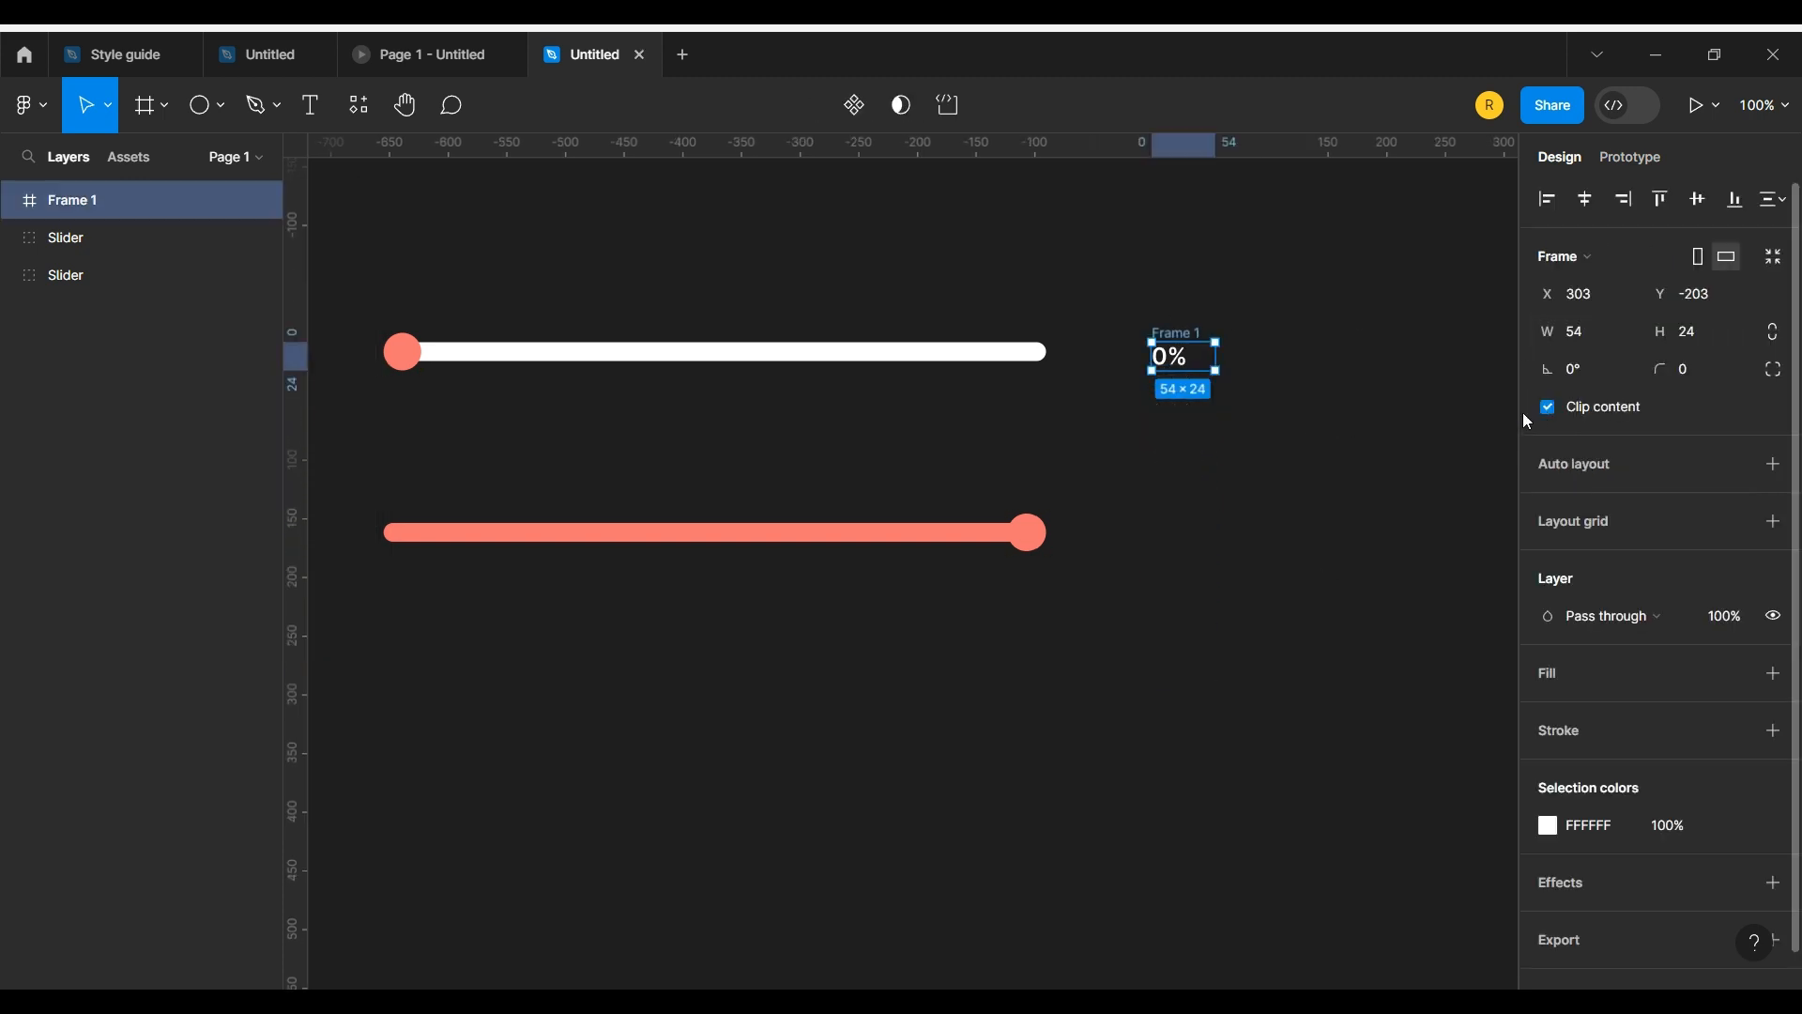
# Step: Move the percentage frame just above the right end of the upper slider, to X 159 and Y -243
pyautogui.moveTo(1180, 336); pyautogui.dragTo(1012, 298)
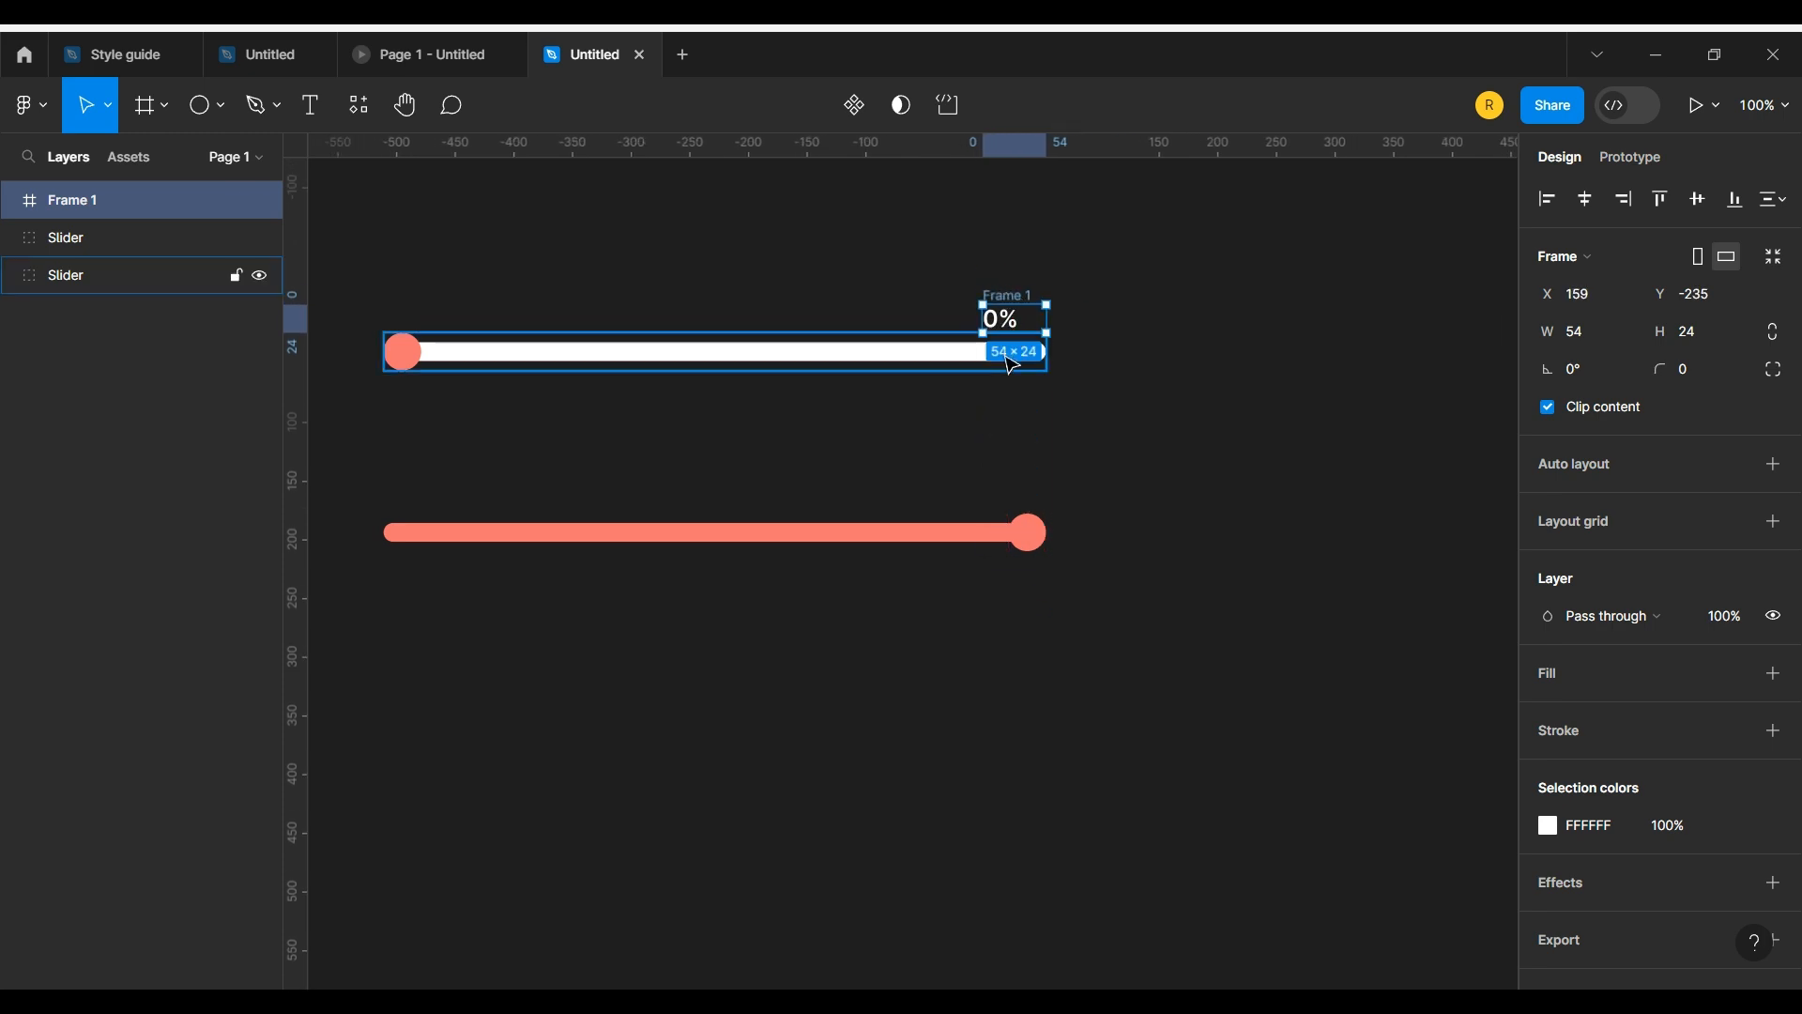
pyautogui.press('Up')
pyautogui.press('Up')
pyautogui.press('Up')
pyautogui.press('Up')
pyautogui.press('Up')
pyautogui.press('Up')
pyautogui.press('Up')
pyautogui.press('Up')
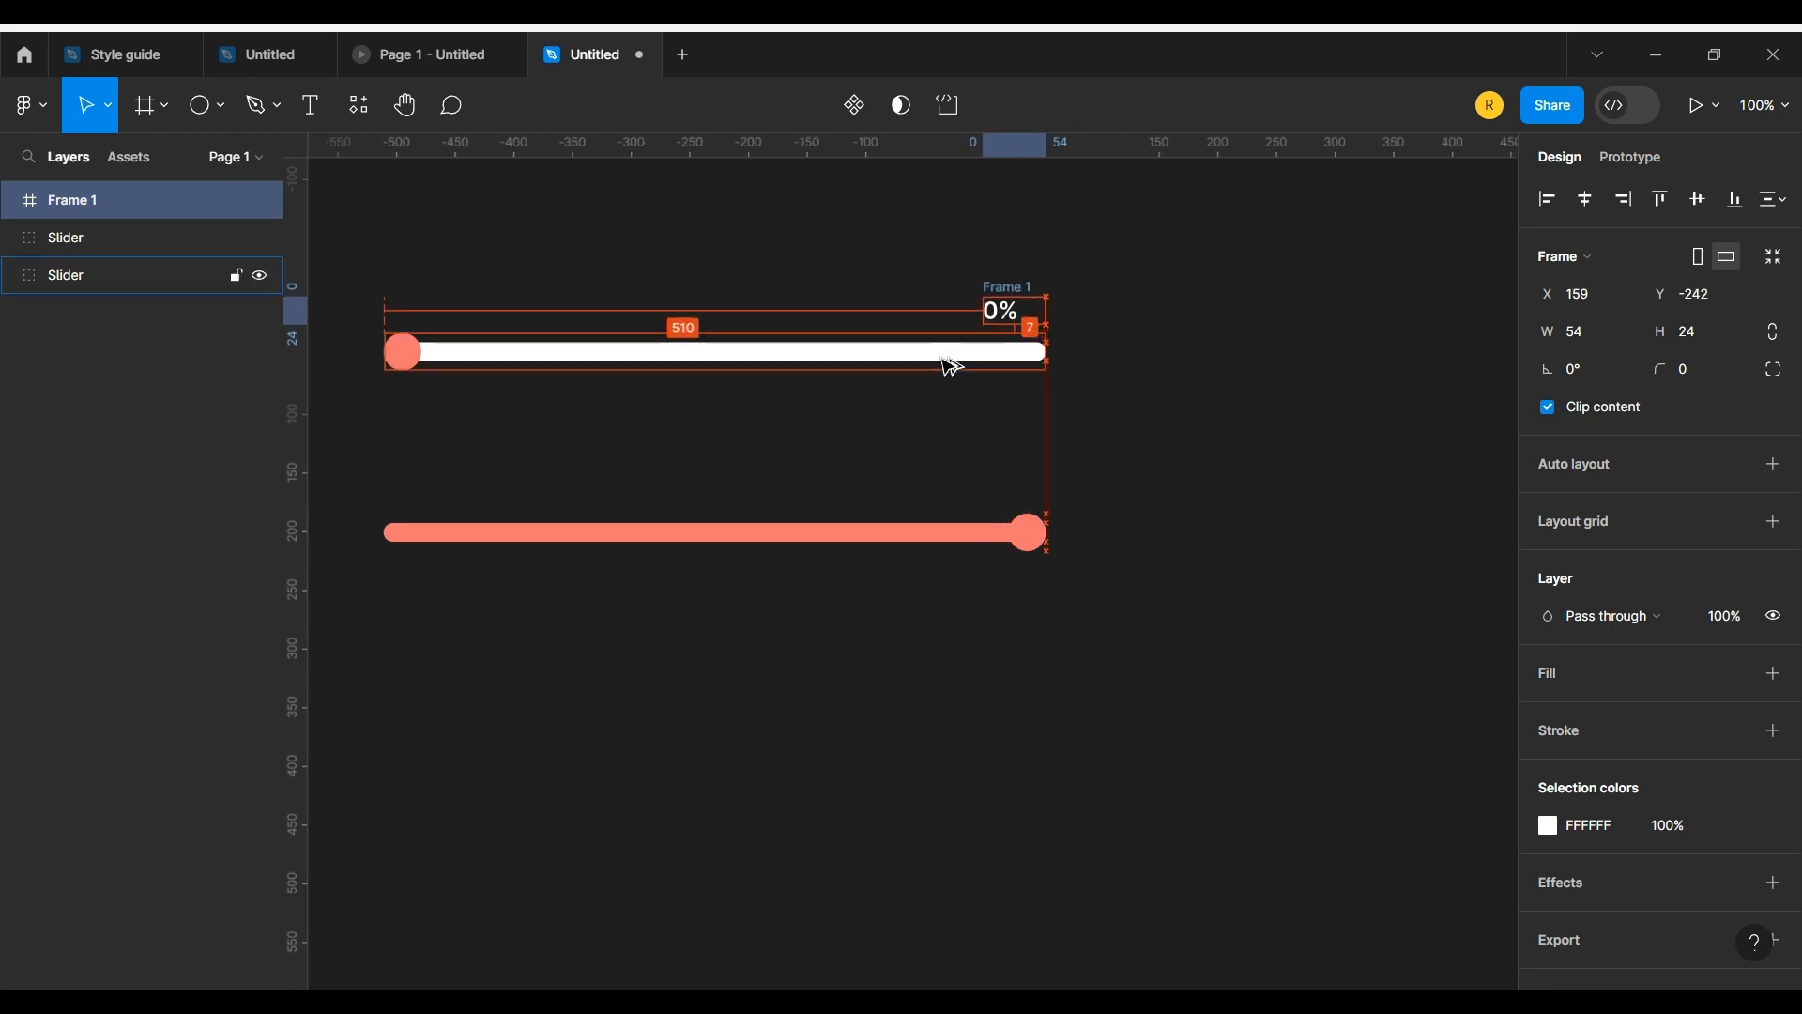
# Step: Duplicate the percentage frame to the same spot above the right end of the lower slider
pyautogui.click(1008, 314)
pyautogui.click(1002, 284)
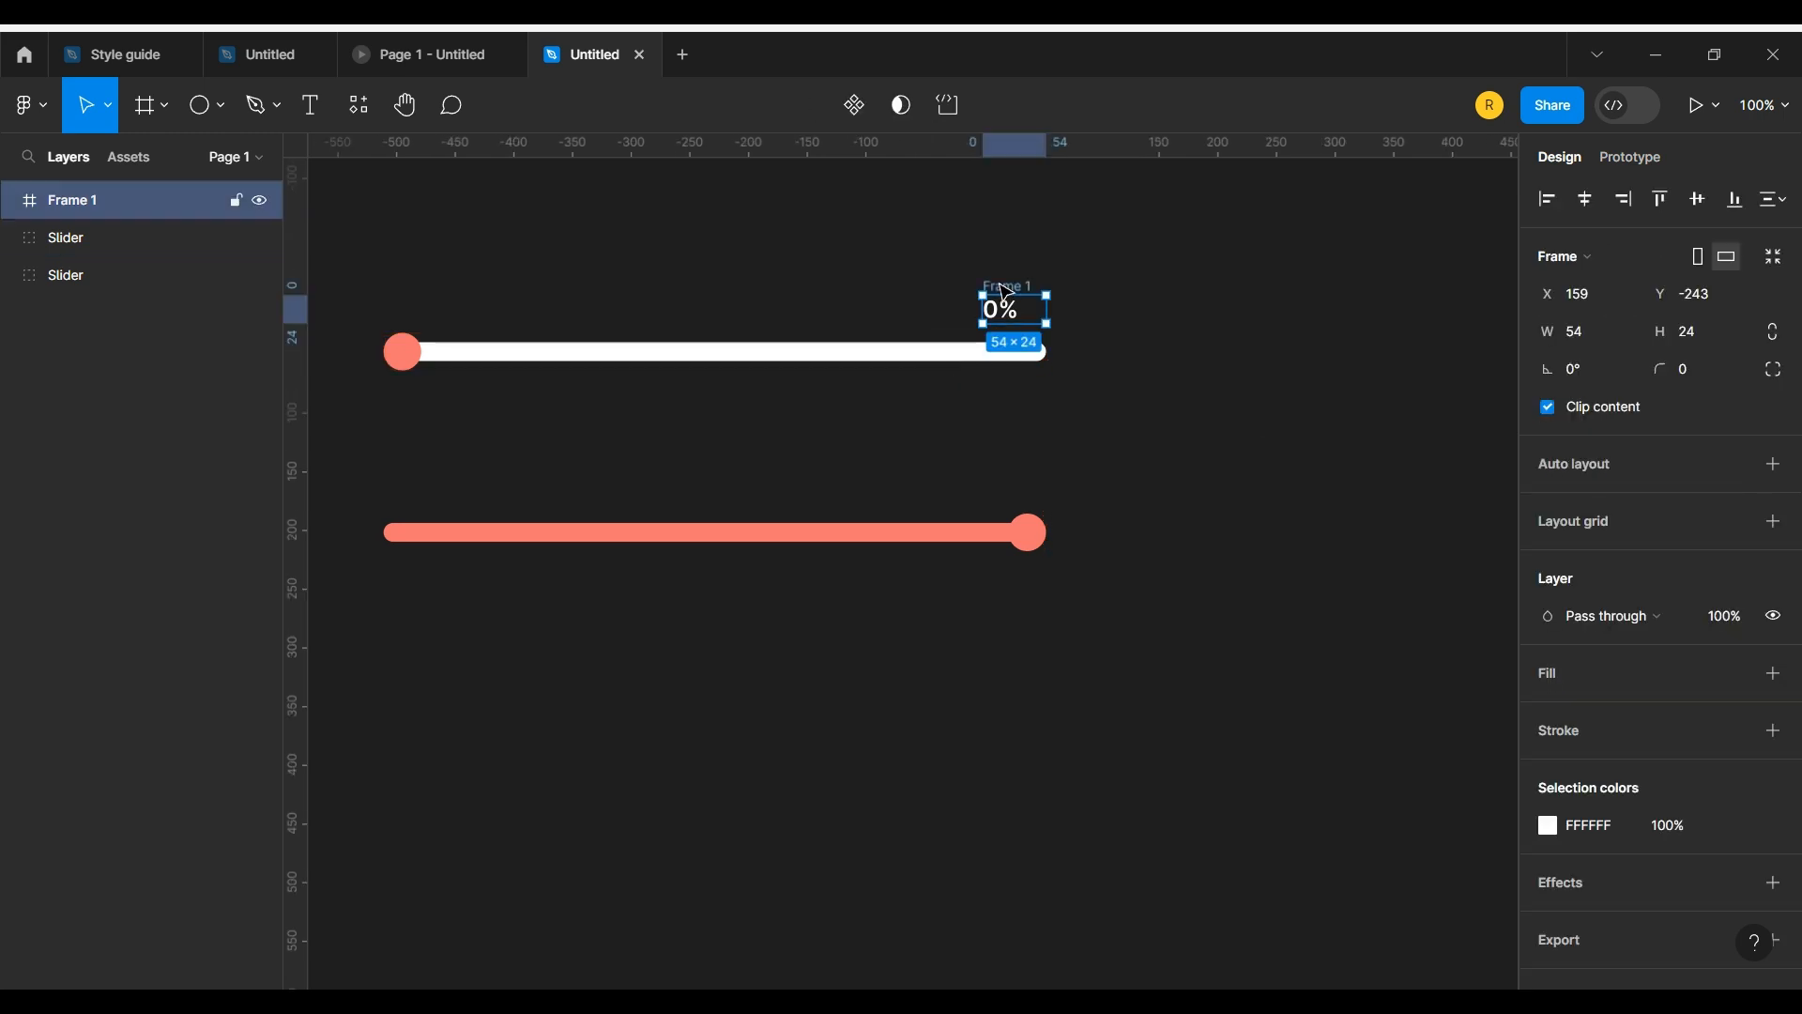
pyautogui.moveTo(1004, 286); pyautogui.dragTo(1011, 474)
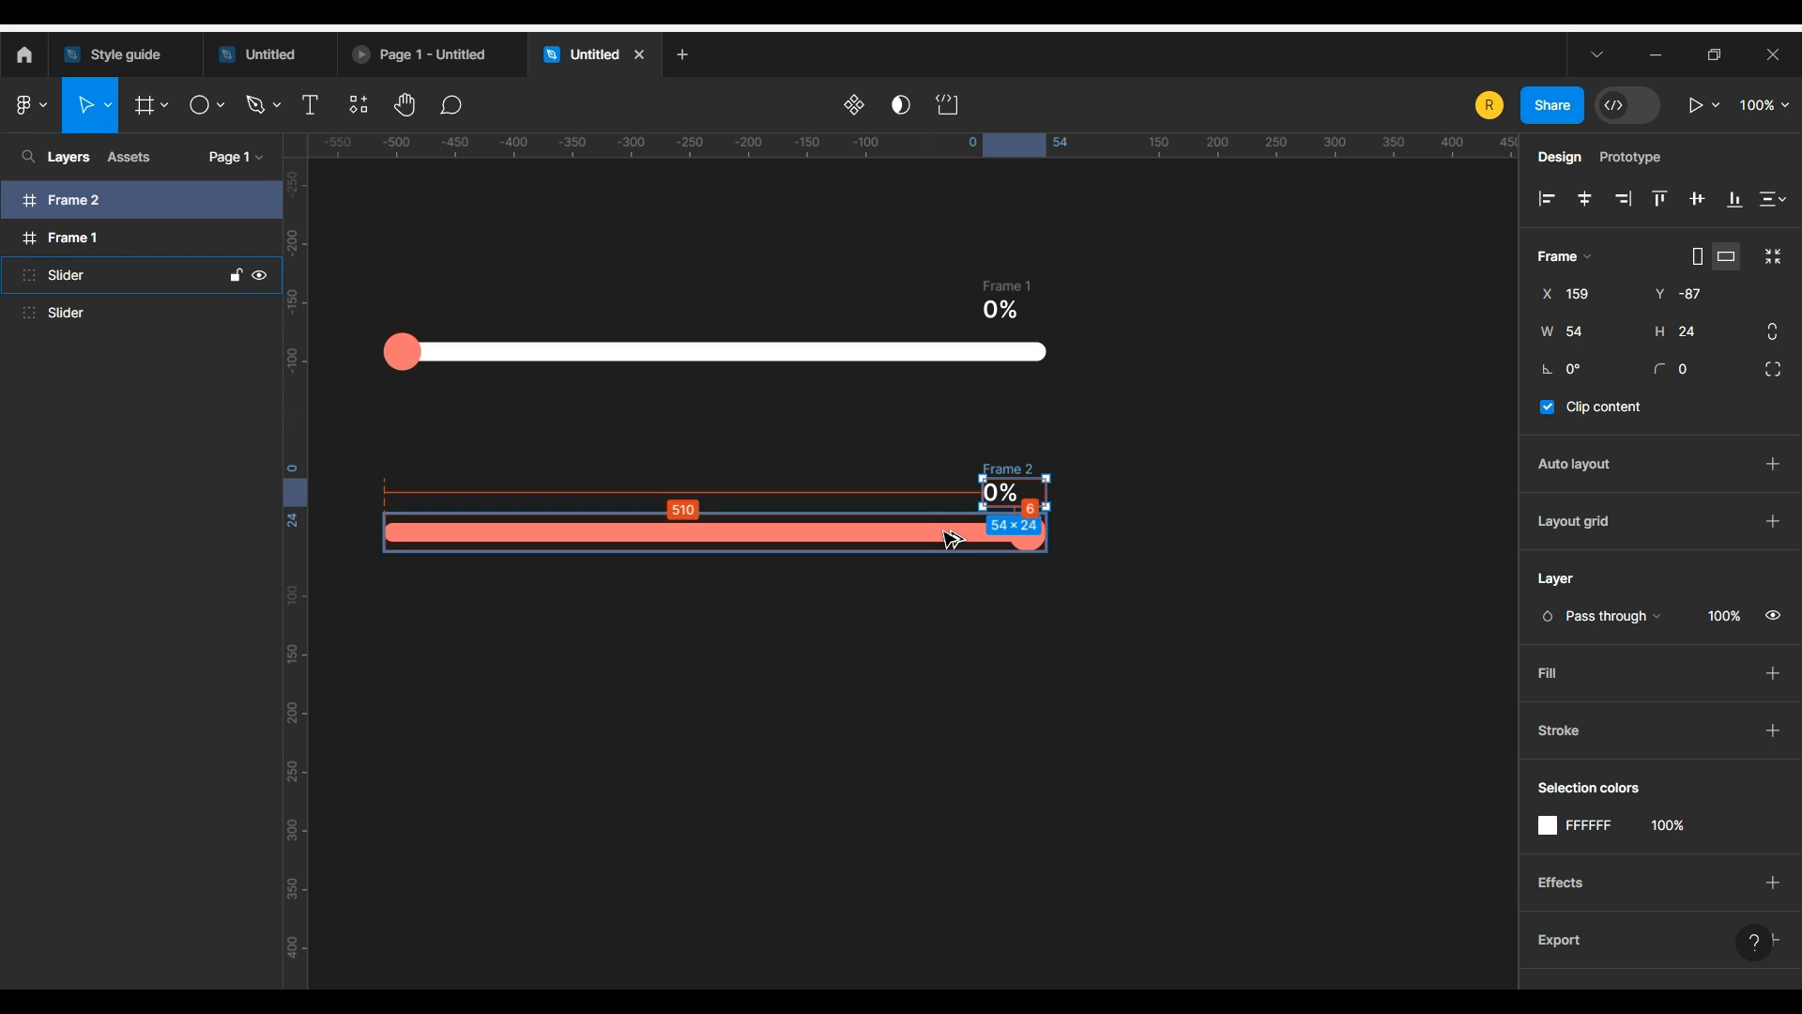
# Step: Shift the text inside the lower percentage frame up to Y -240 so that 100% is the line shown
pyautogui.click(1023, 529)
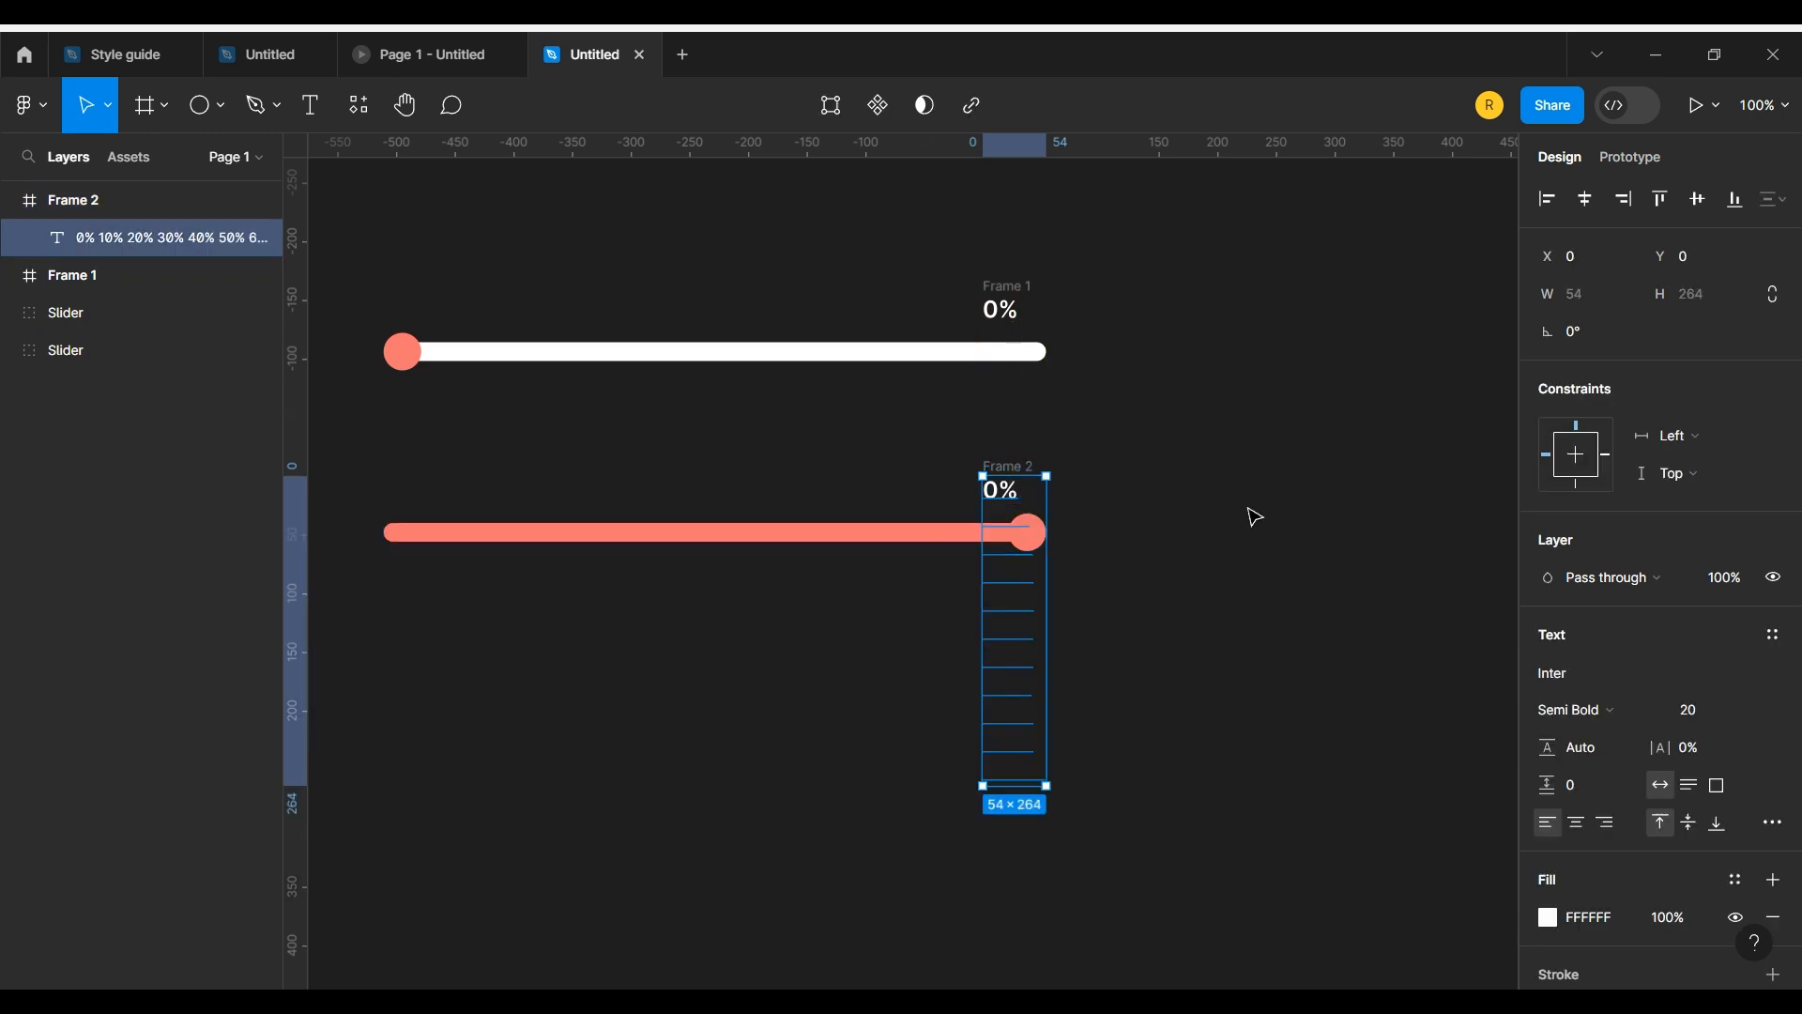
pyautogui.press('Up')
pyautogui.press('Up')
pyautogui.press('Up')
pyautogui.press('Up')
pyautogui.press('Up')
pyautogui.press('Up')
pyautogui.press('Up')
pyautogui.press('Up')
pyautogui.press('Up')
pyautogui.press('Up')
pyautogui.press('Up')
pyautogui.press('Up')
pyautogui.press('Up')
pyautogui.press('Up')
pyautogui.press('Up')
pyautogui.press('Up')
pyautogui.press('Up')
pyautogui.press('Up')
pyautogui.press('Up')
pyautogui.press('Up')
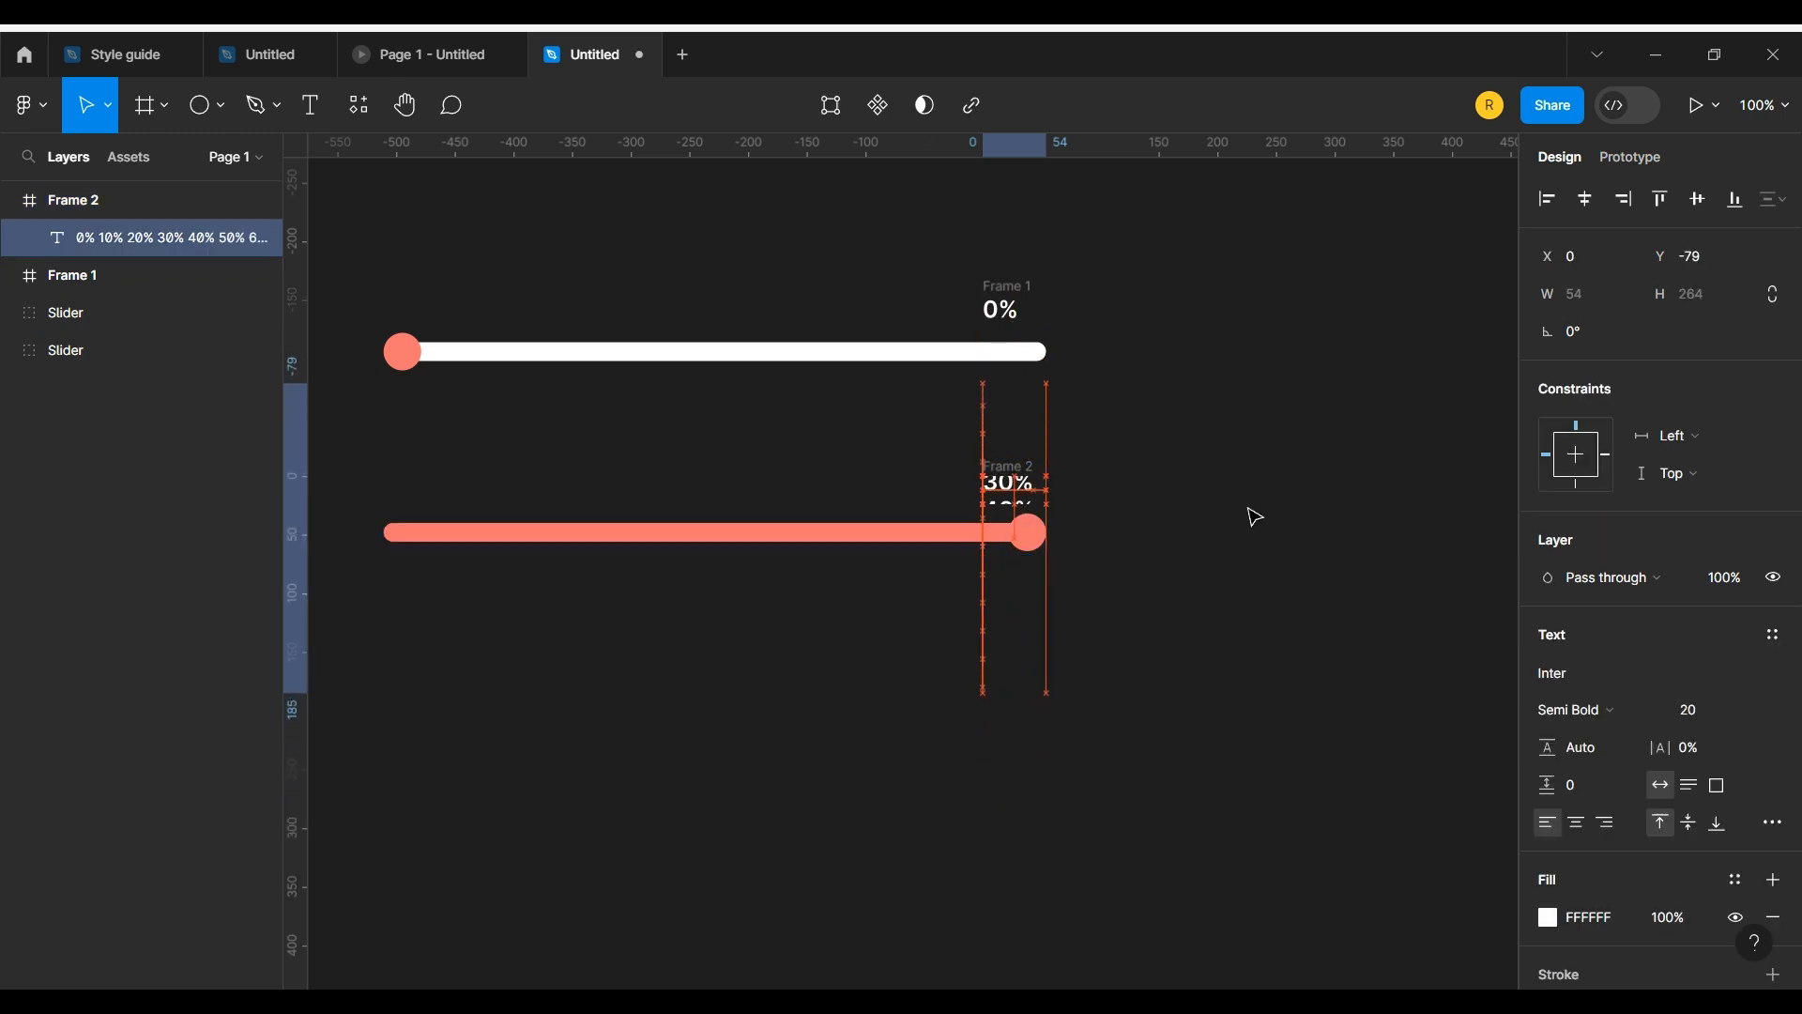
pyautogui.press('Up')
pyautogui.press('Up')
pyautogui.press('Up')
pyautogui.press('Up')
pyautogui.press('Up')
pyautogui.press('Up')
pyautogui.press('Up')
pyautogui.press('Up')
pyautogui.press('Up')
pyautogui.press('Up')
pyautogui.press('Up')
pyautogui.press('Up')
pyautogui.press('Up')
pyautogui.press('Up')
pyautogui.press('Up')
pyautogui.press('Up')
pyautogui.press('Up')
pyautogui.press('Up')
pyautogui.press('Up')
pyautogui.press('Up')
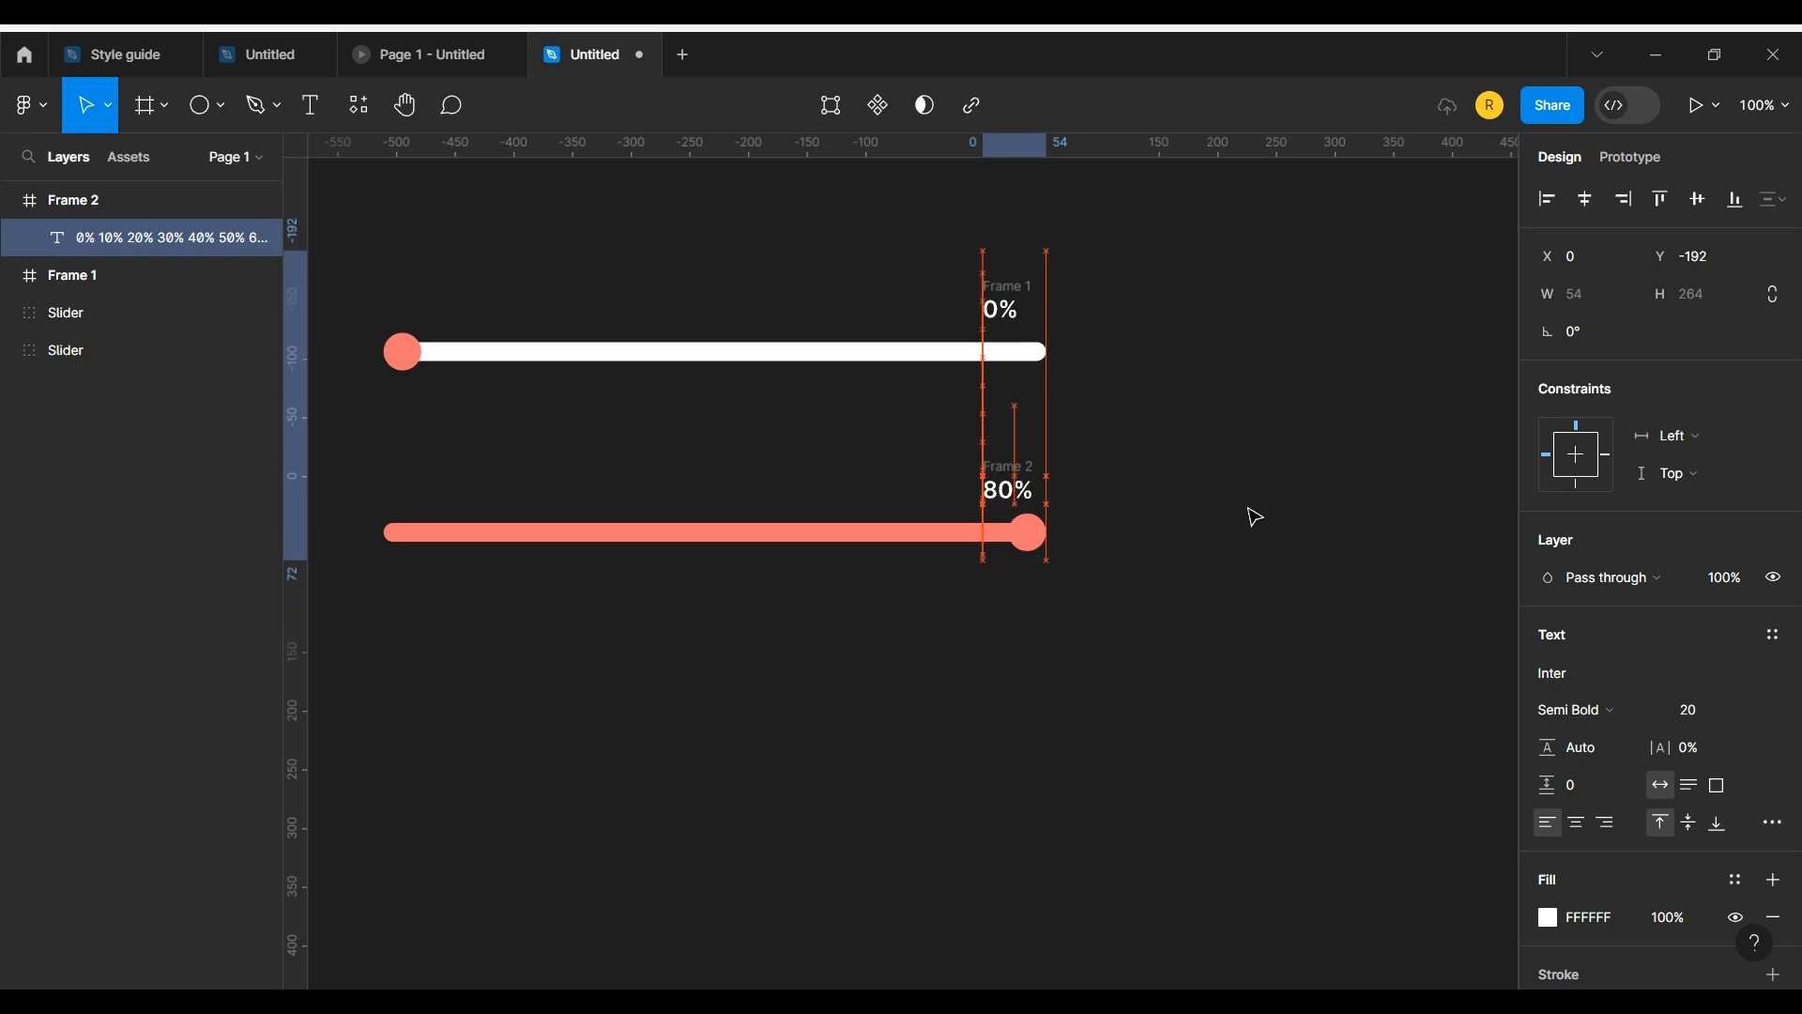
pyautogui.press('Up')
pyautogui.press('Up')
pyautogui.press('Up')
pyautogui.press('Up')
pyautogui.press('Up')
pyautogui.press('Up')
pyautogui.press('Up')
pyautogui.press('Up')
pyautogui.press('Up')
pyautogui.press('Up')
pyautogui.press('Up')
pyautogui.press('Up')
pyautogui.press('Up')
pyautogui.press('Up')
pyautogui.press('Up')
pyautogui.press('Up')
pyautogui.press('Up')
pyautogui.press('Up')
pyautogui.press('Up')
pyautogui.press('Up')
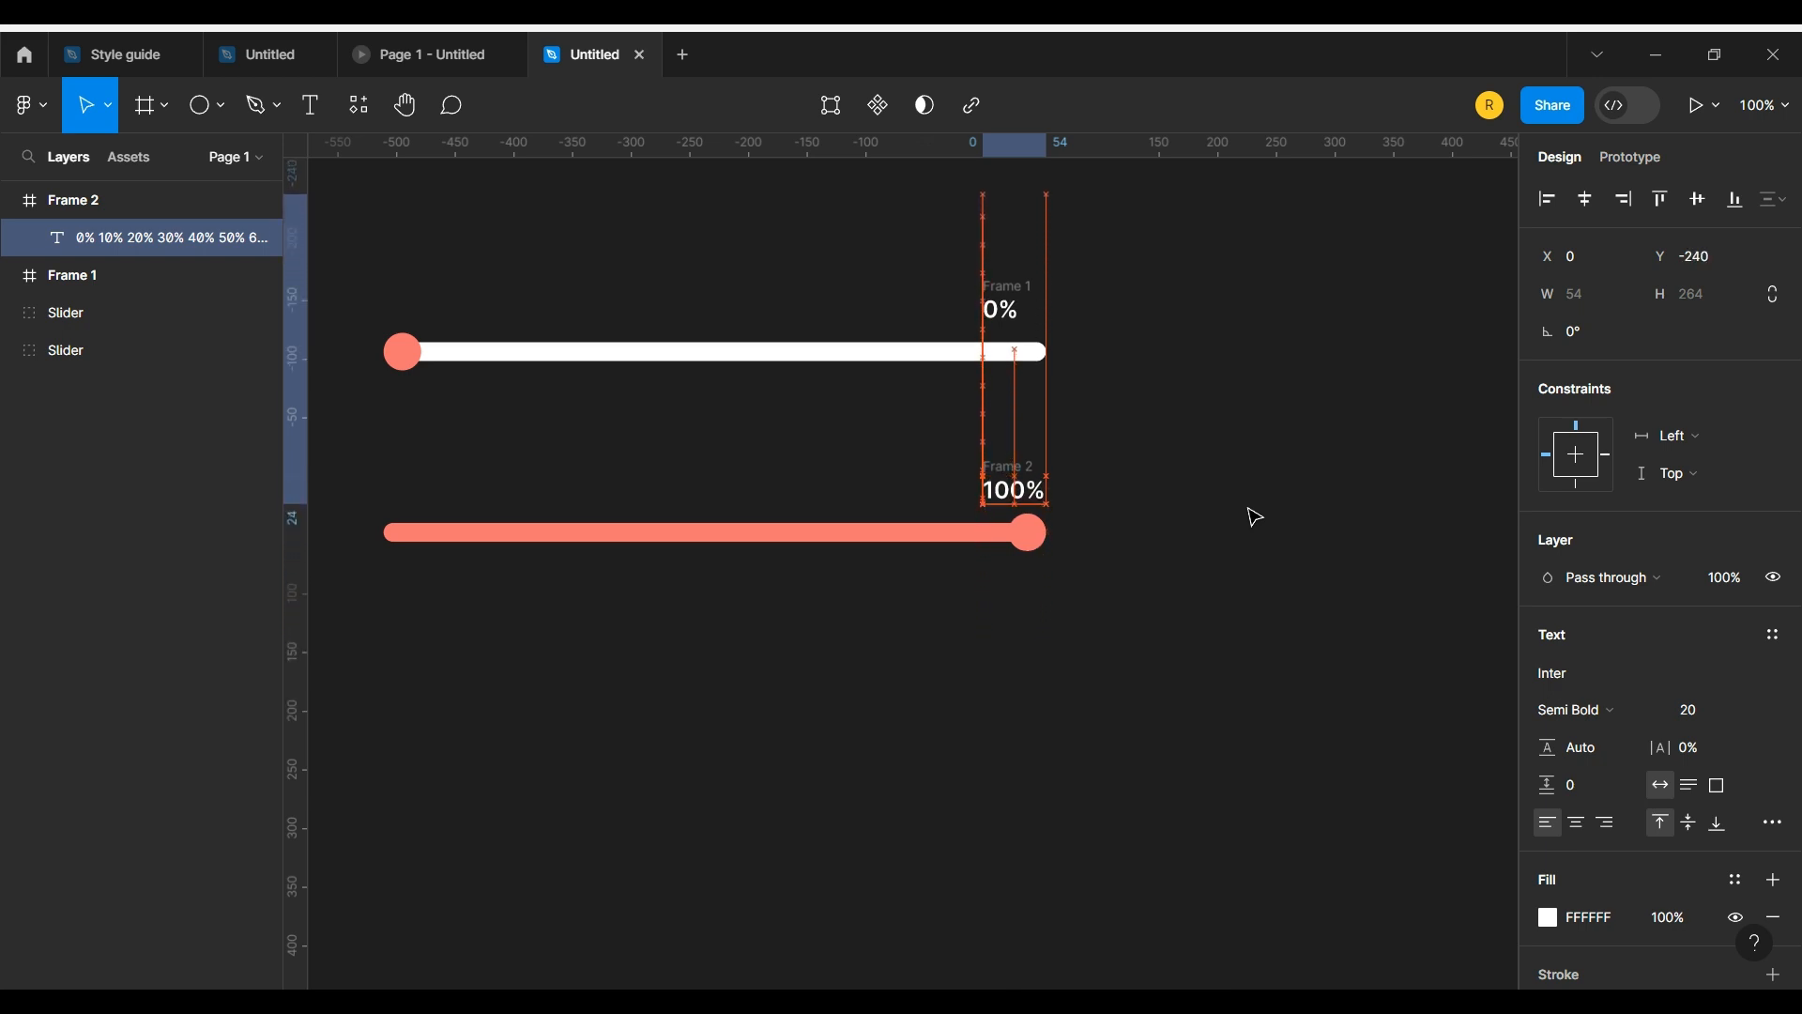
pyautogui.click(1230, 516)
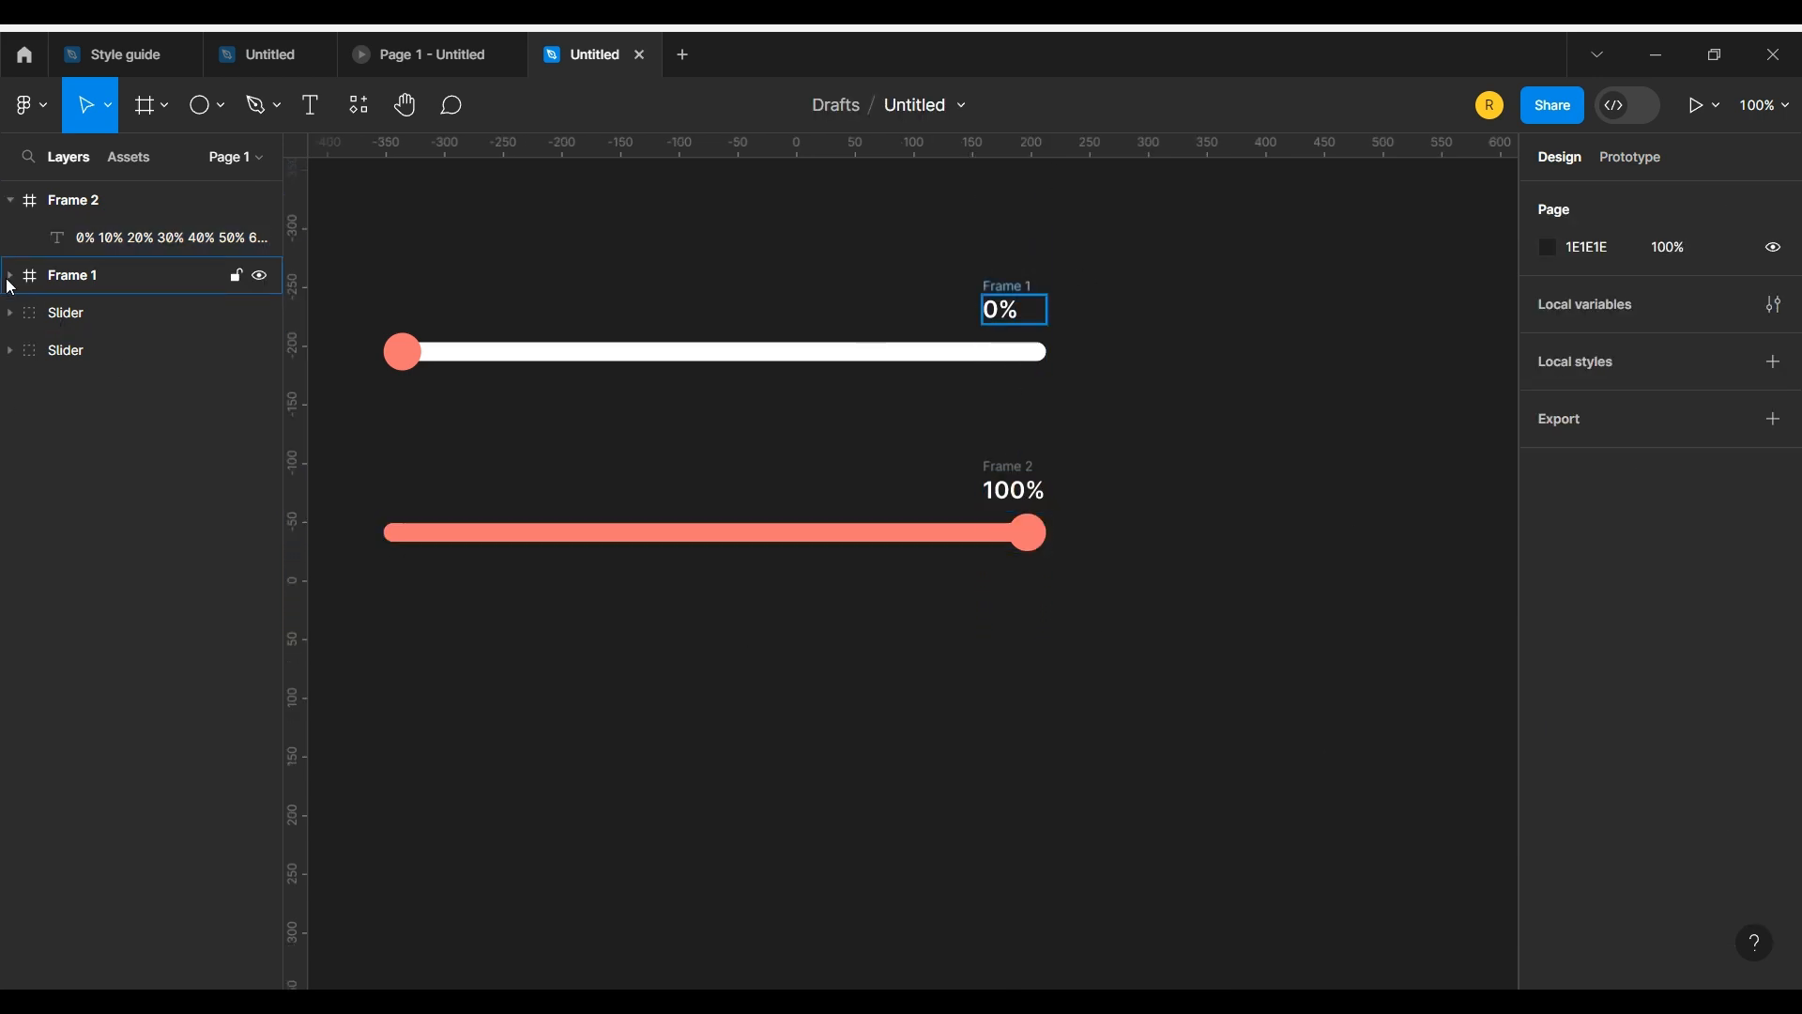
# Step: Rename both frames holding the percentage text to percentage
pyautogui.doubleClick(92, 202)
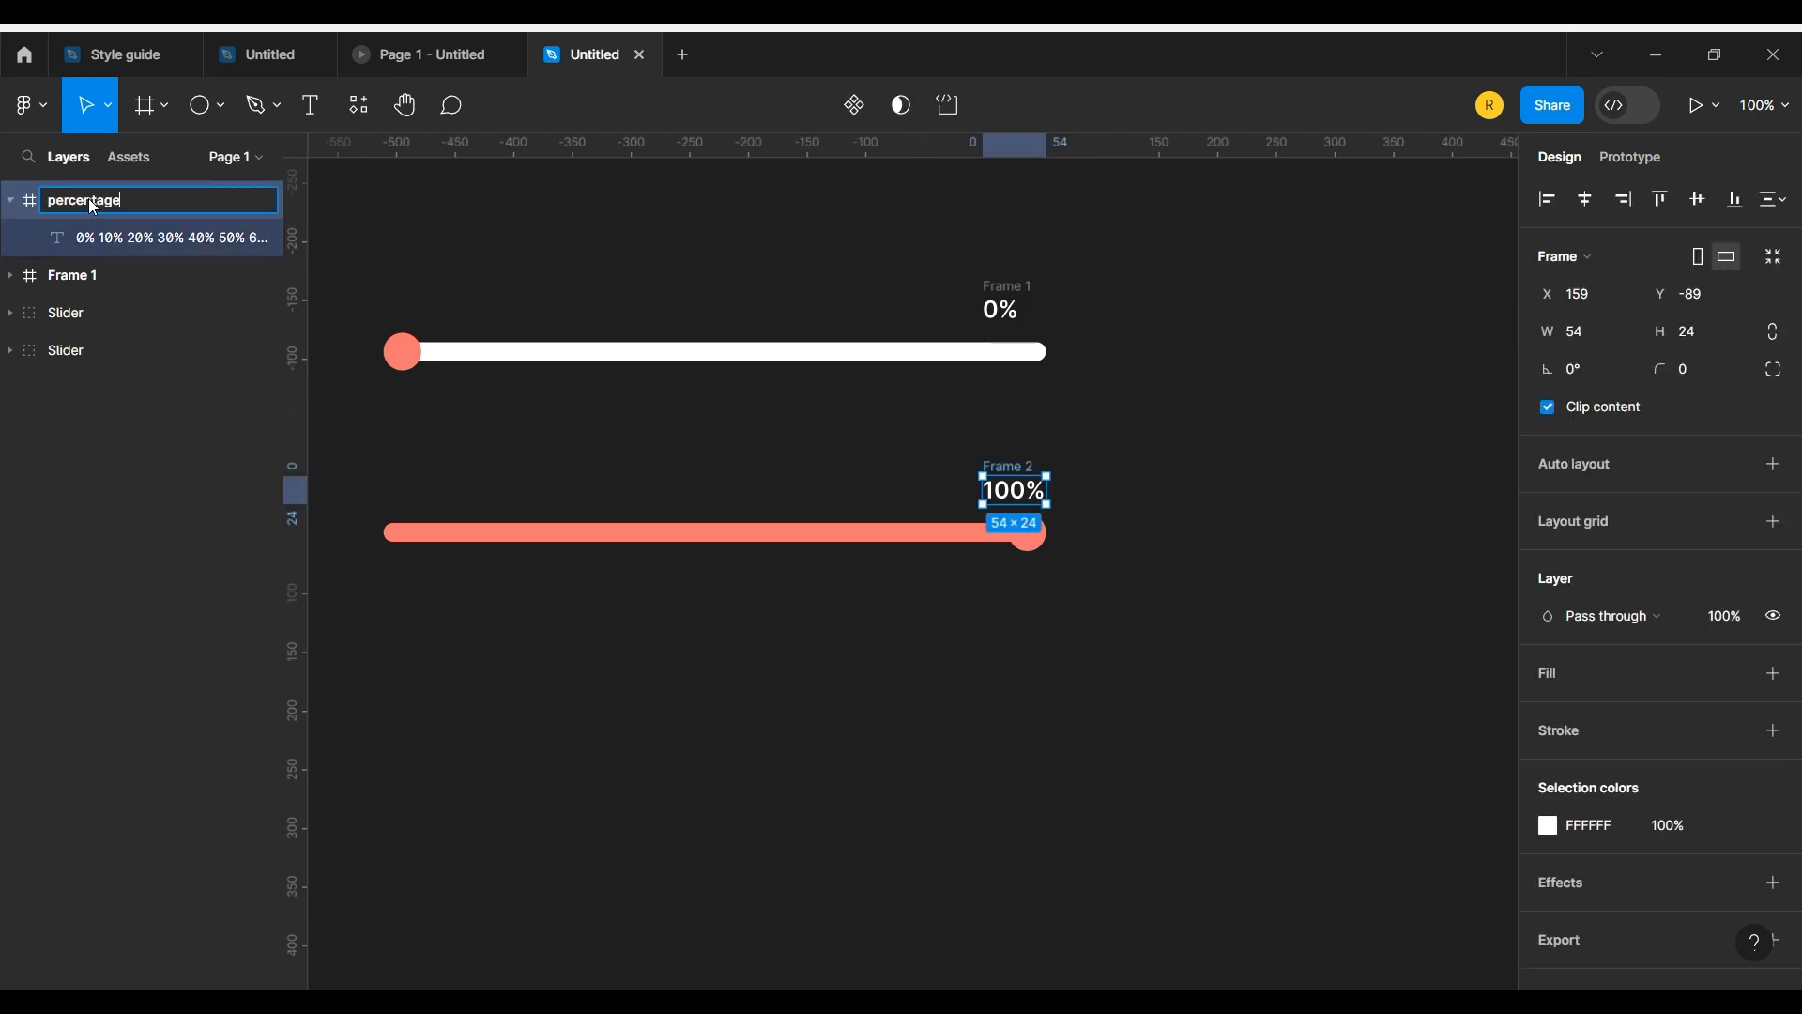
pyautogui.press('Return')
pyautogui.doubleClick(122, 201)
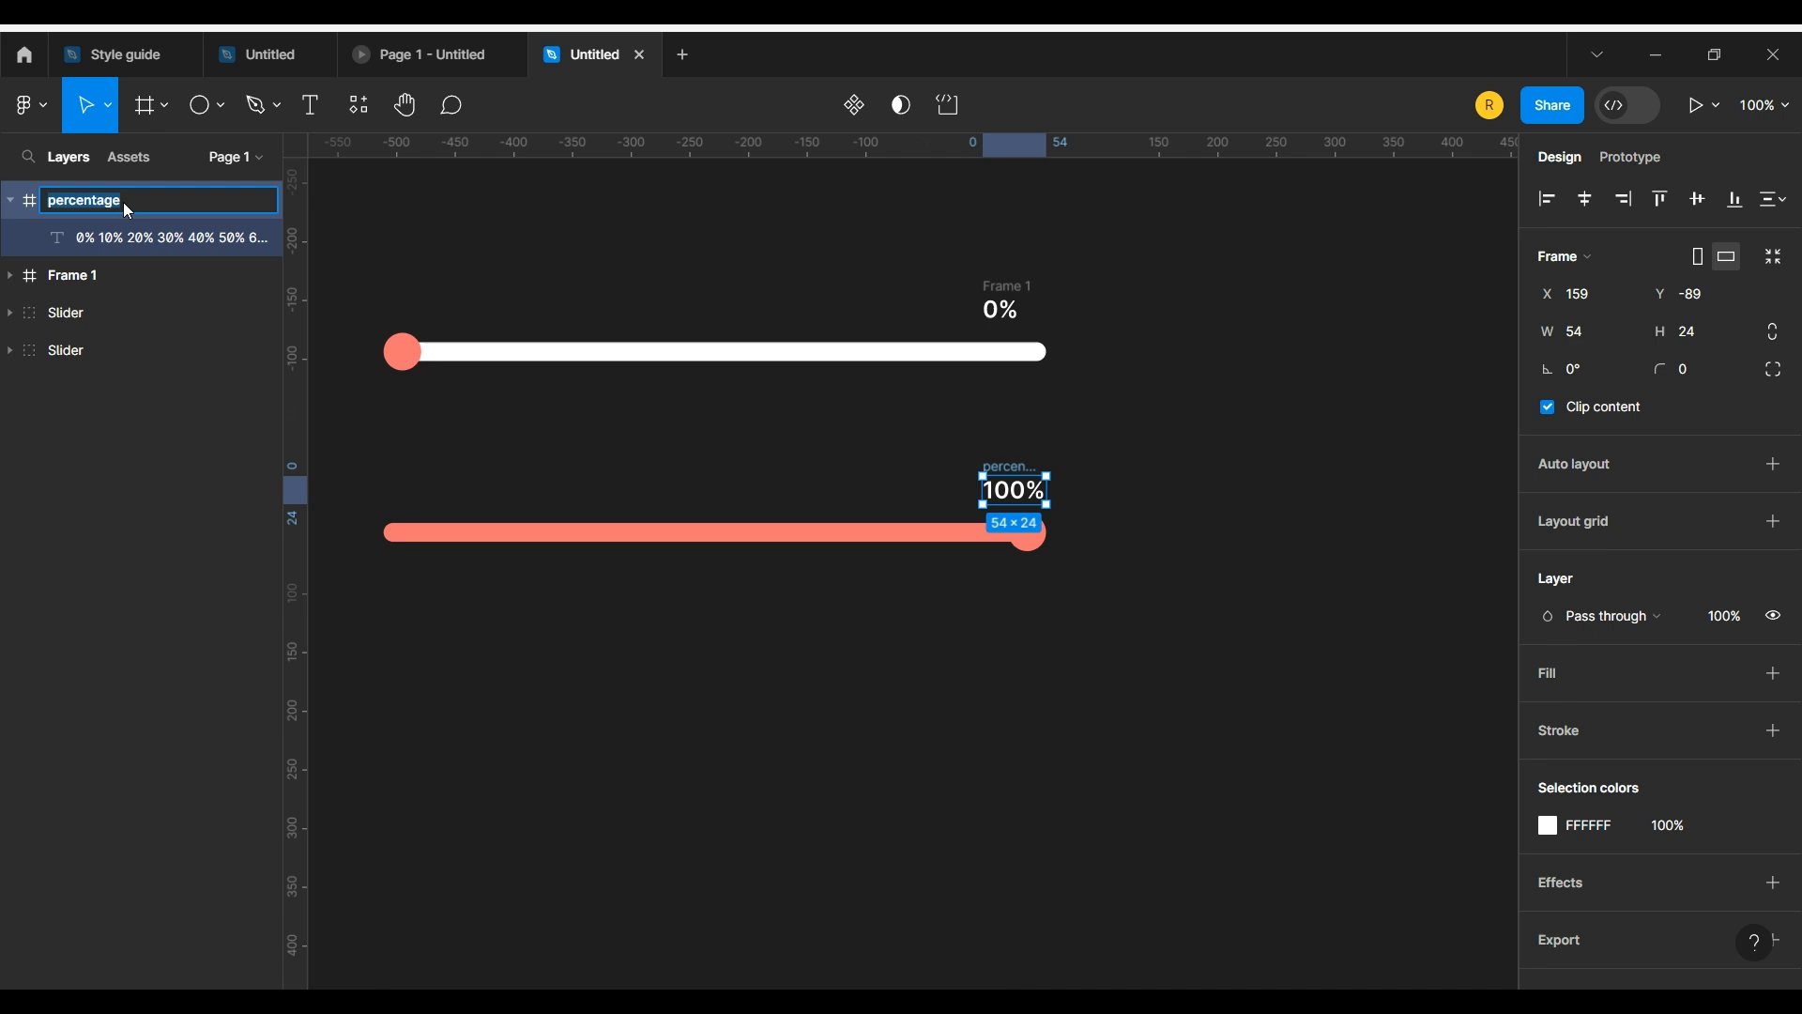
pyautogui.click(76, 277)
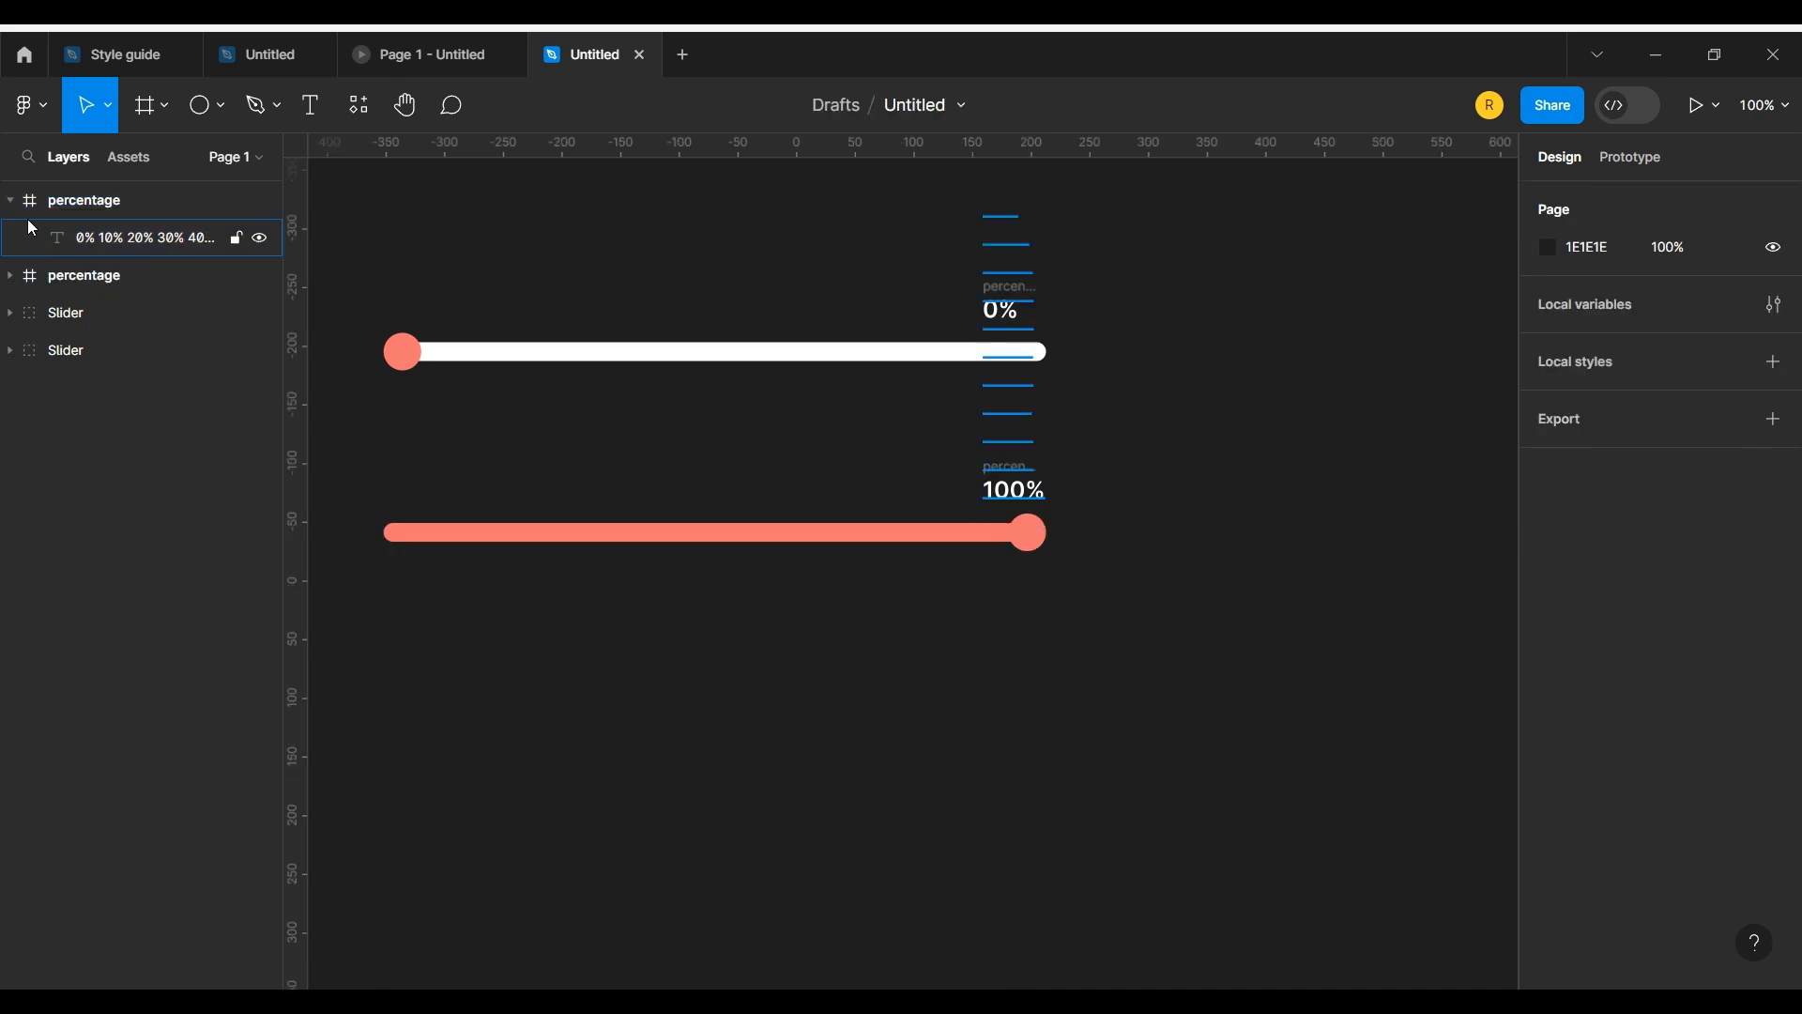
# Step: Group the upper slider with its 0% percentage frame
pyautogui.click(43, 276)
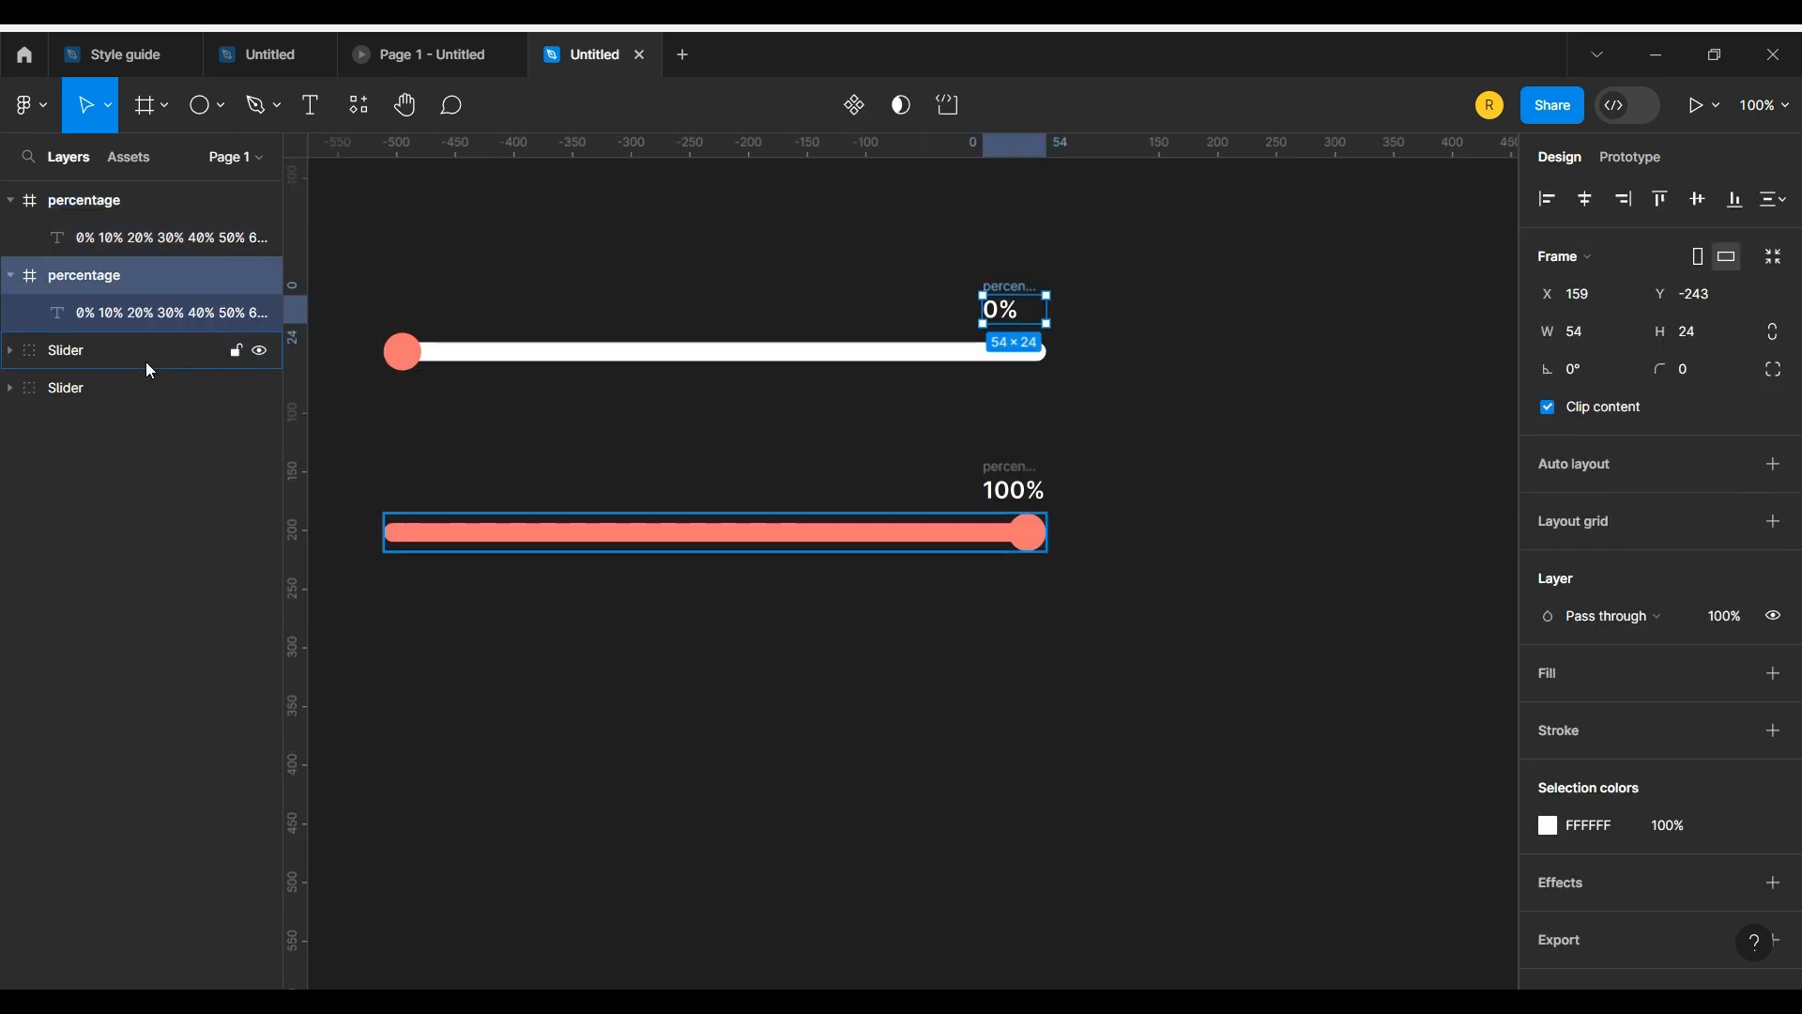
pyautogui.click(88, 359)
pyautogui.click(82, 380)
pyautogui.keyDown('shift'); pyautogui.click(73, 287); pyautogui.keyUp('shift')
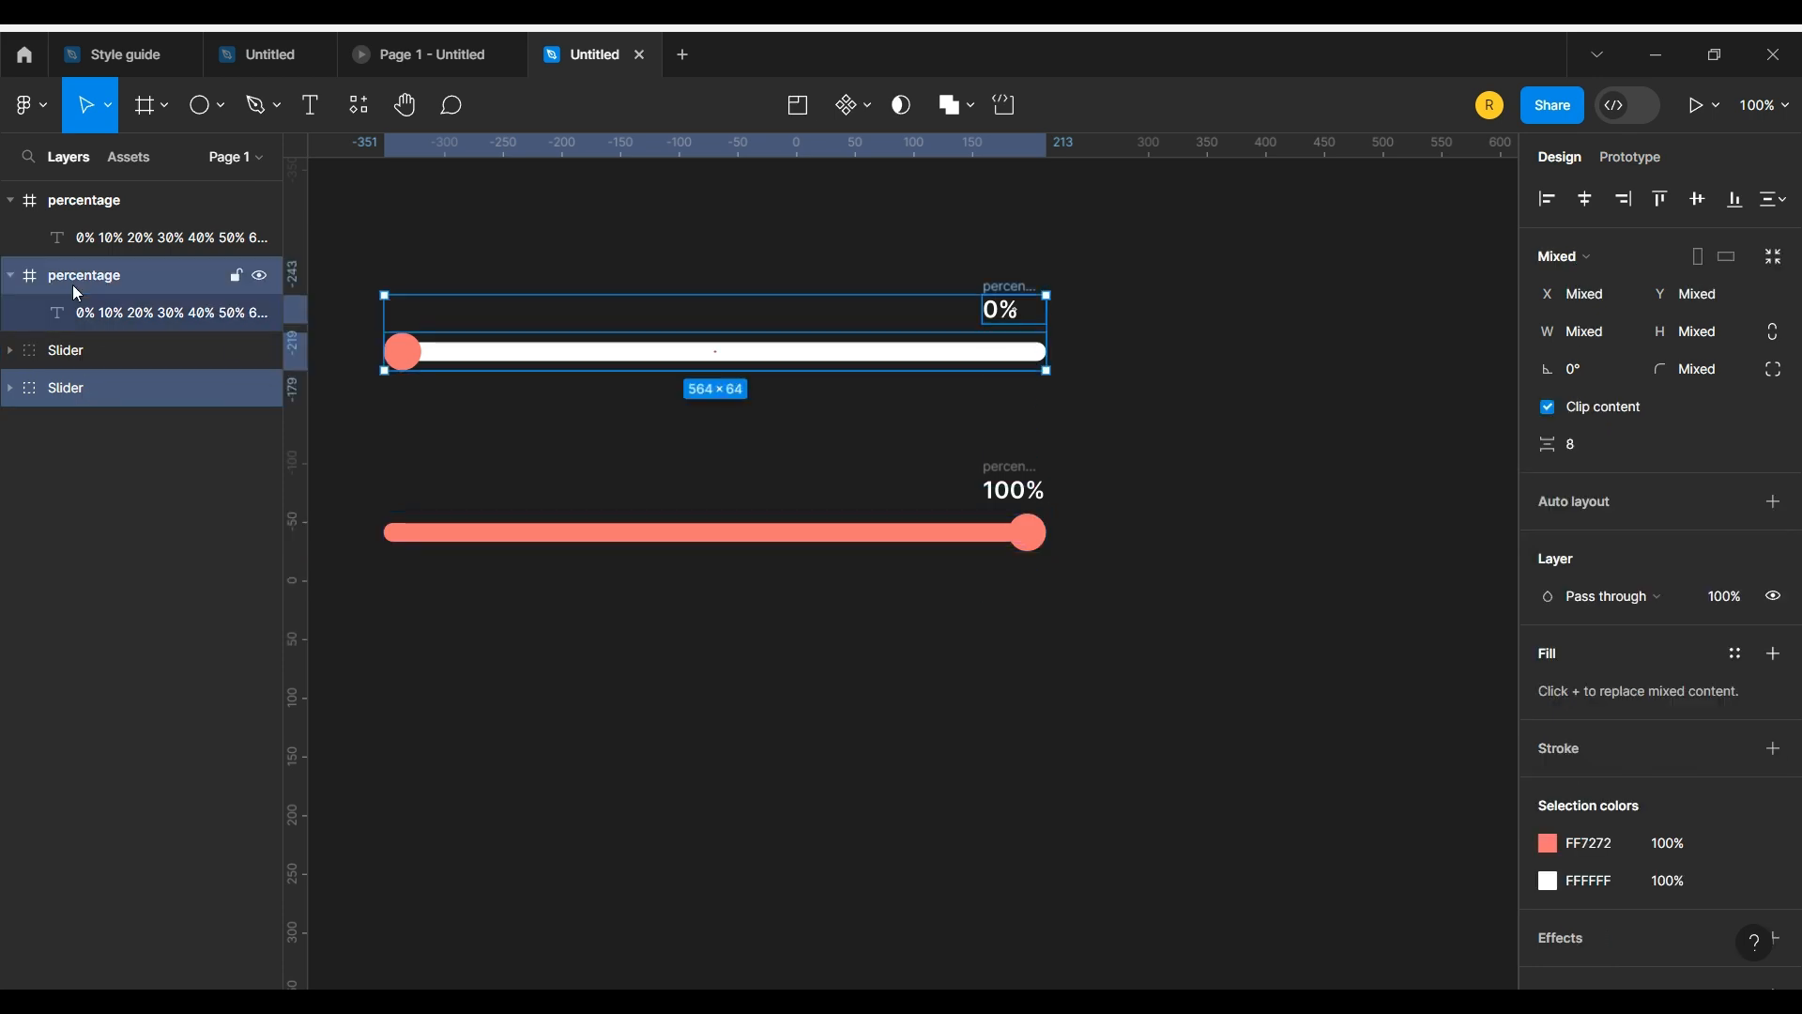
pyautogui.hotkey('ctrl', 'g')
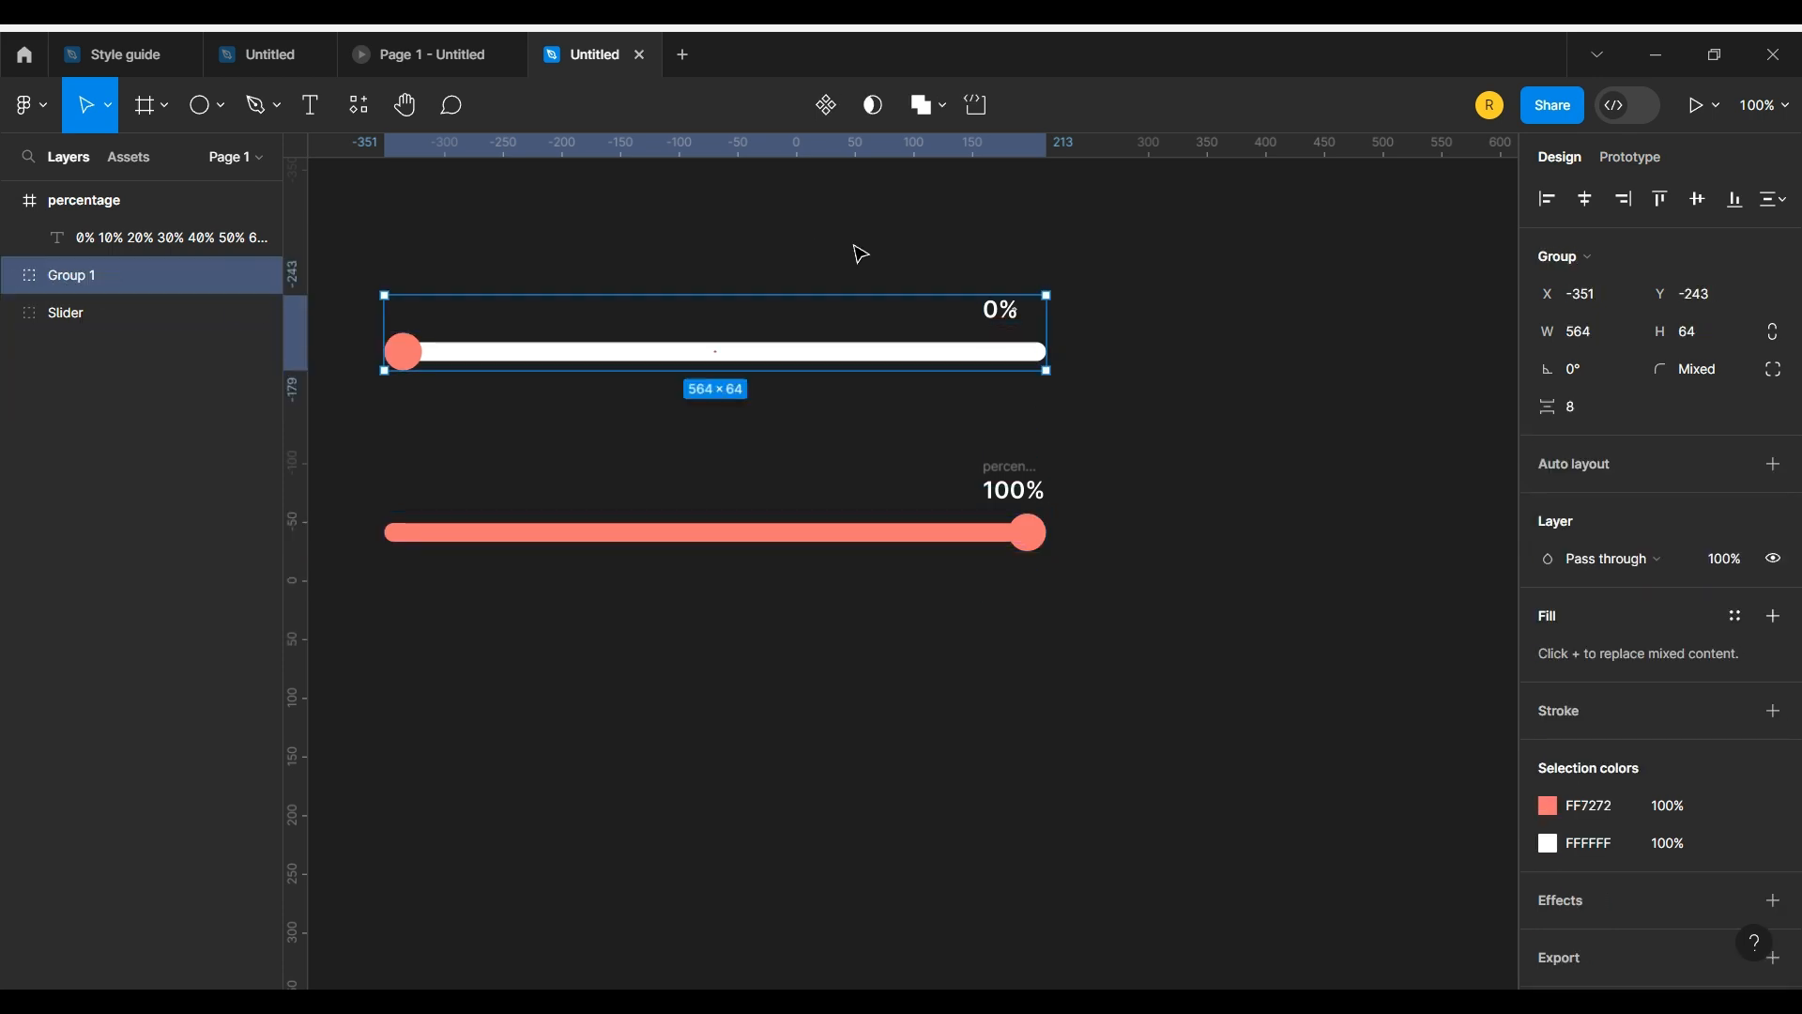
# Step: Group the lower slider with its 100% percentage frame
pyautogui.click(5, 205)
pyautogui.click(37, 201)
pyautogui.keyDown('shift'); pyautogui.click(66, 279); pyautogui.keyUp('shift')
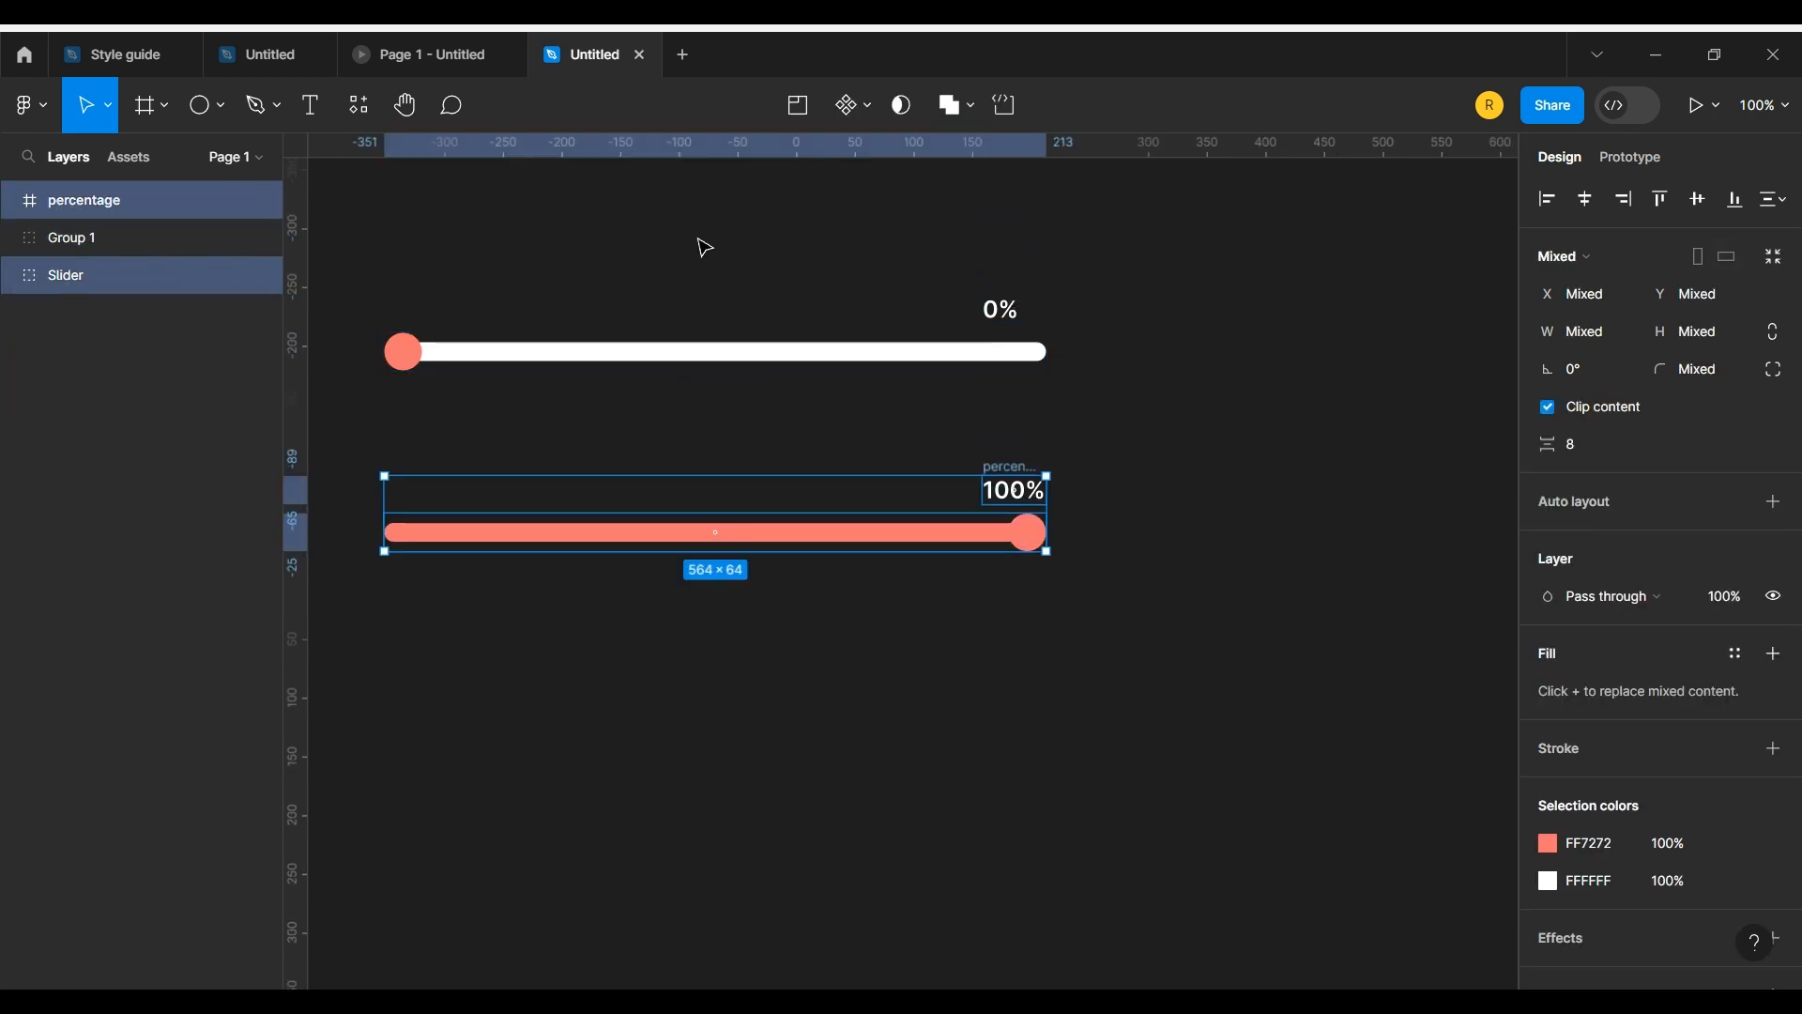
pyautogui.hotkey('ctrl', 'g')
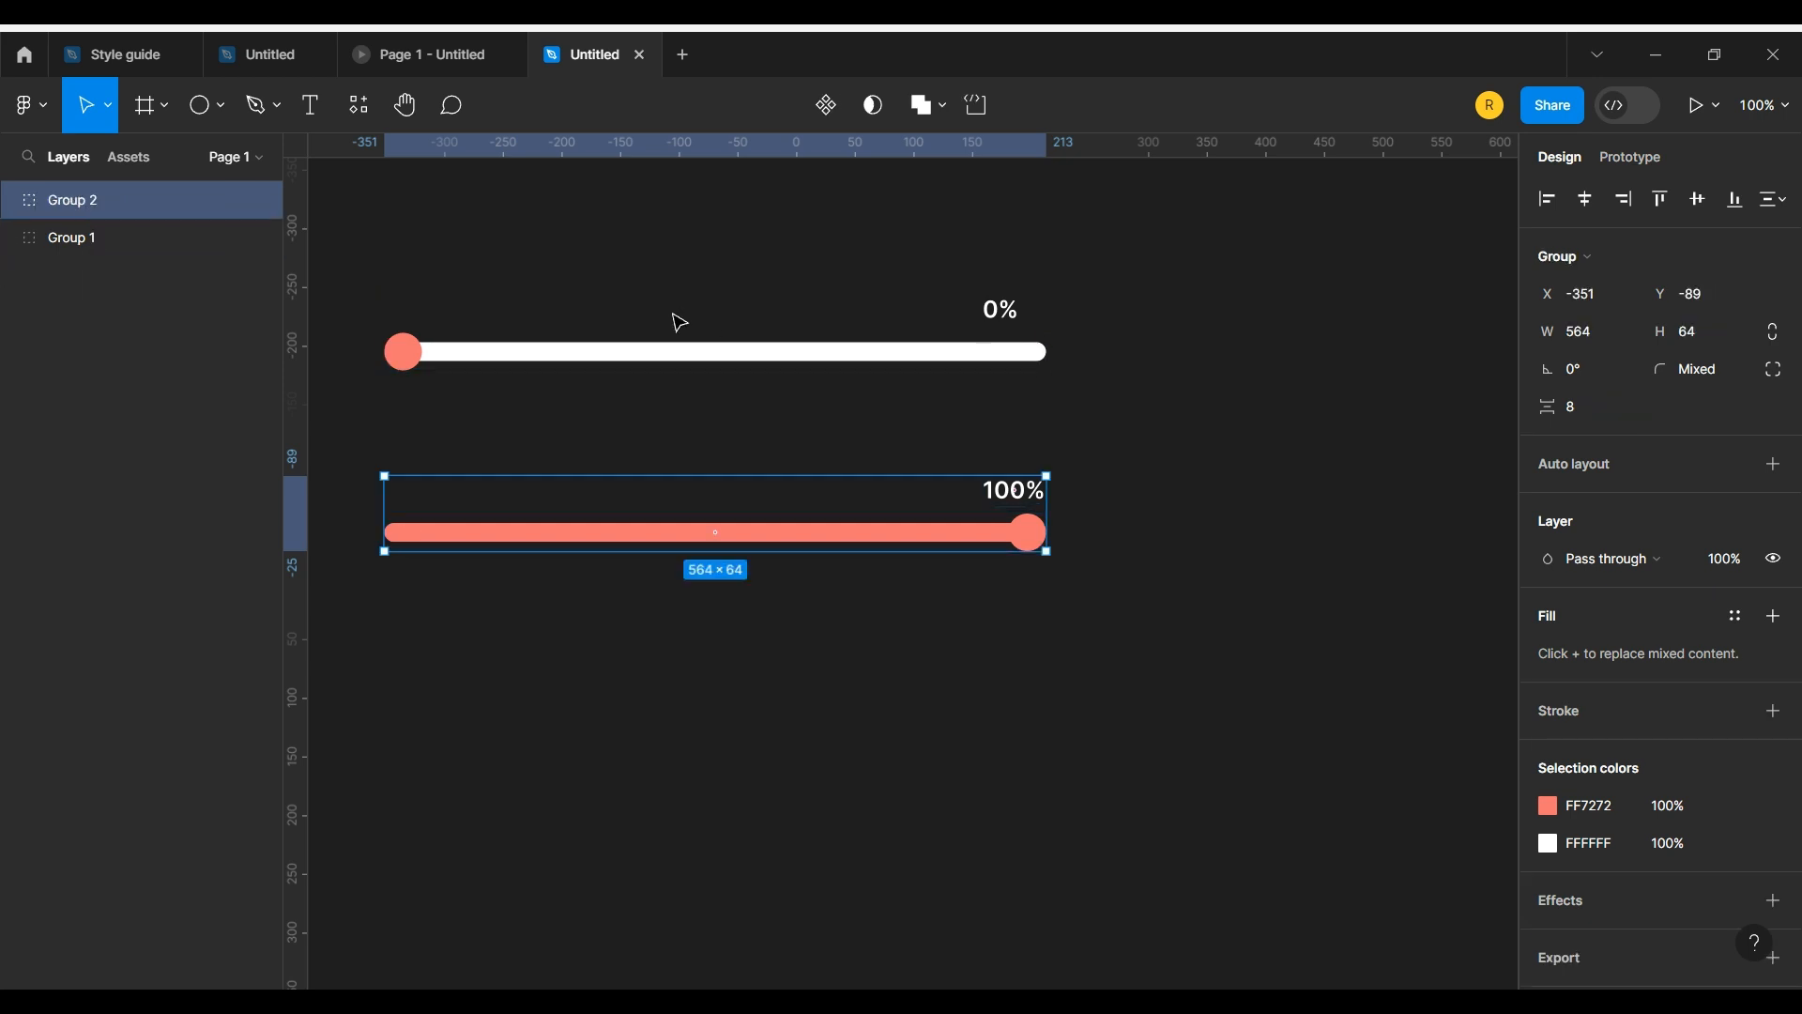
# Step: Turn Group 1 and Group 2 into a component set with one variant for each slider state
pyautogui.click(399, 347)
pyautogui.click(405, 530)
pyautogui.click(680, 332)
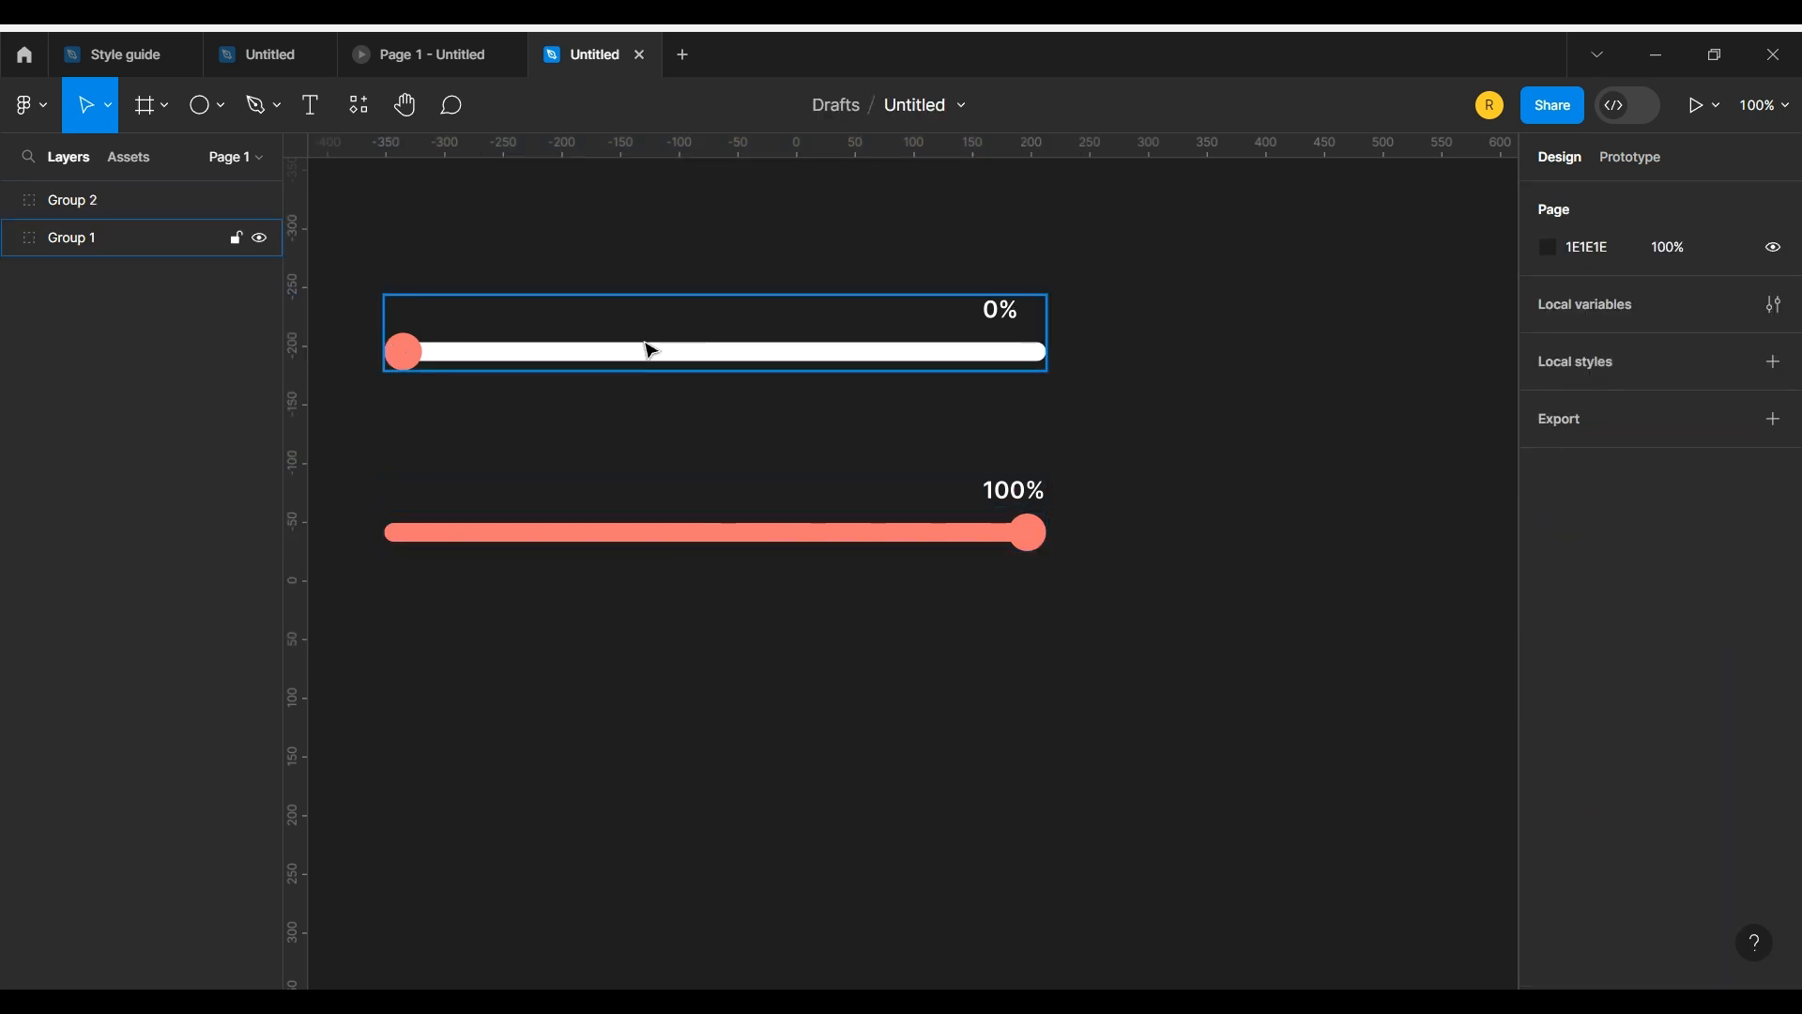
pyautogui.click(104, 237)
pyautogui.keyDown('shift'); pyautogui.click(93, 197); pyautogui.keyUp('shift')
pyautogui.click(852, 105)
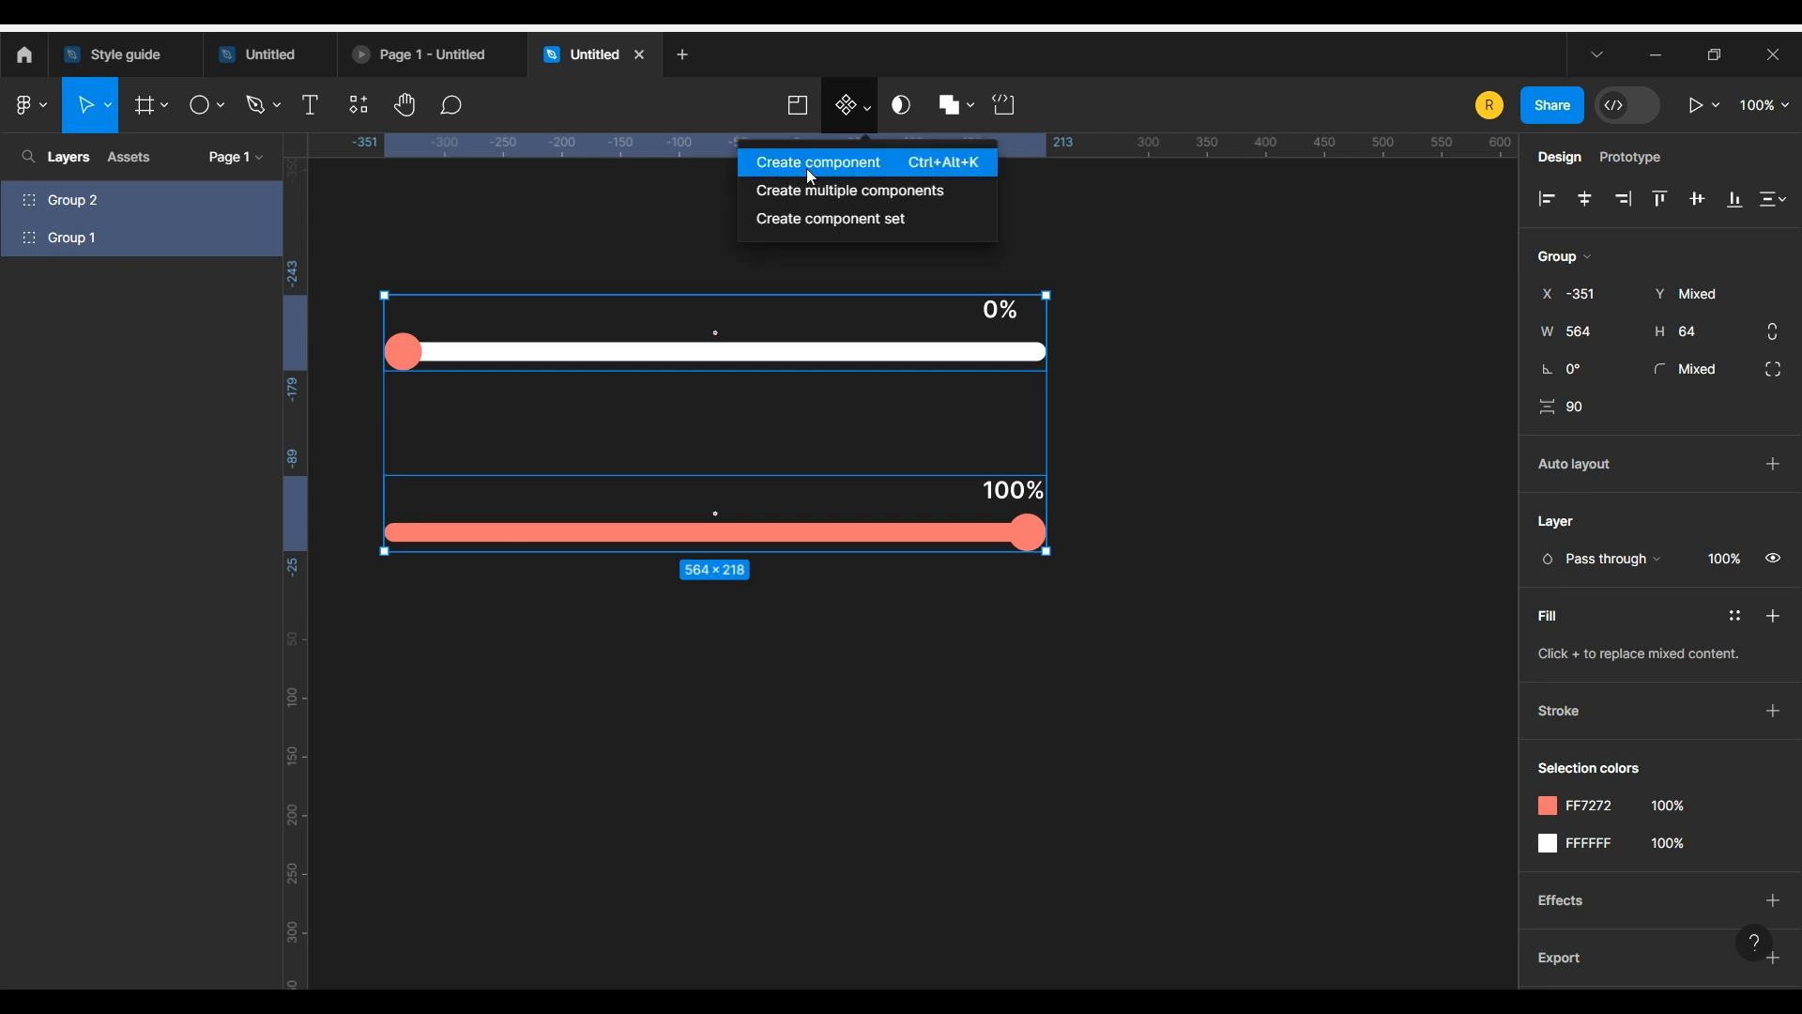
pyautogui.click(804, 220)
pyautogui.moveTo(934, 711); pyautogui.dragTo(1083, 727)
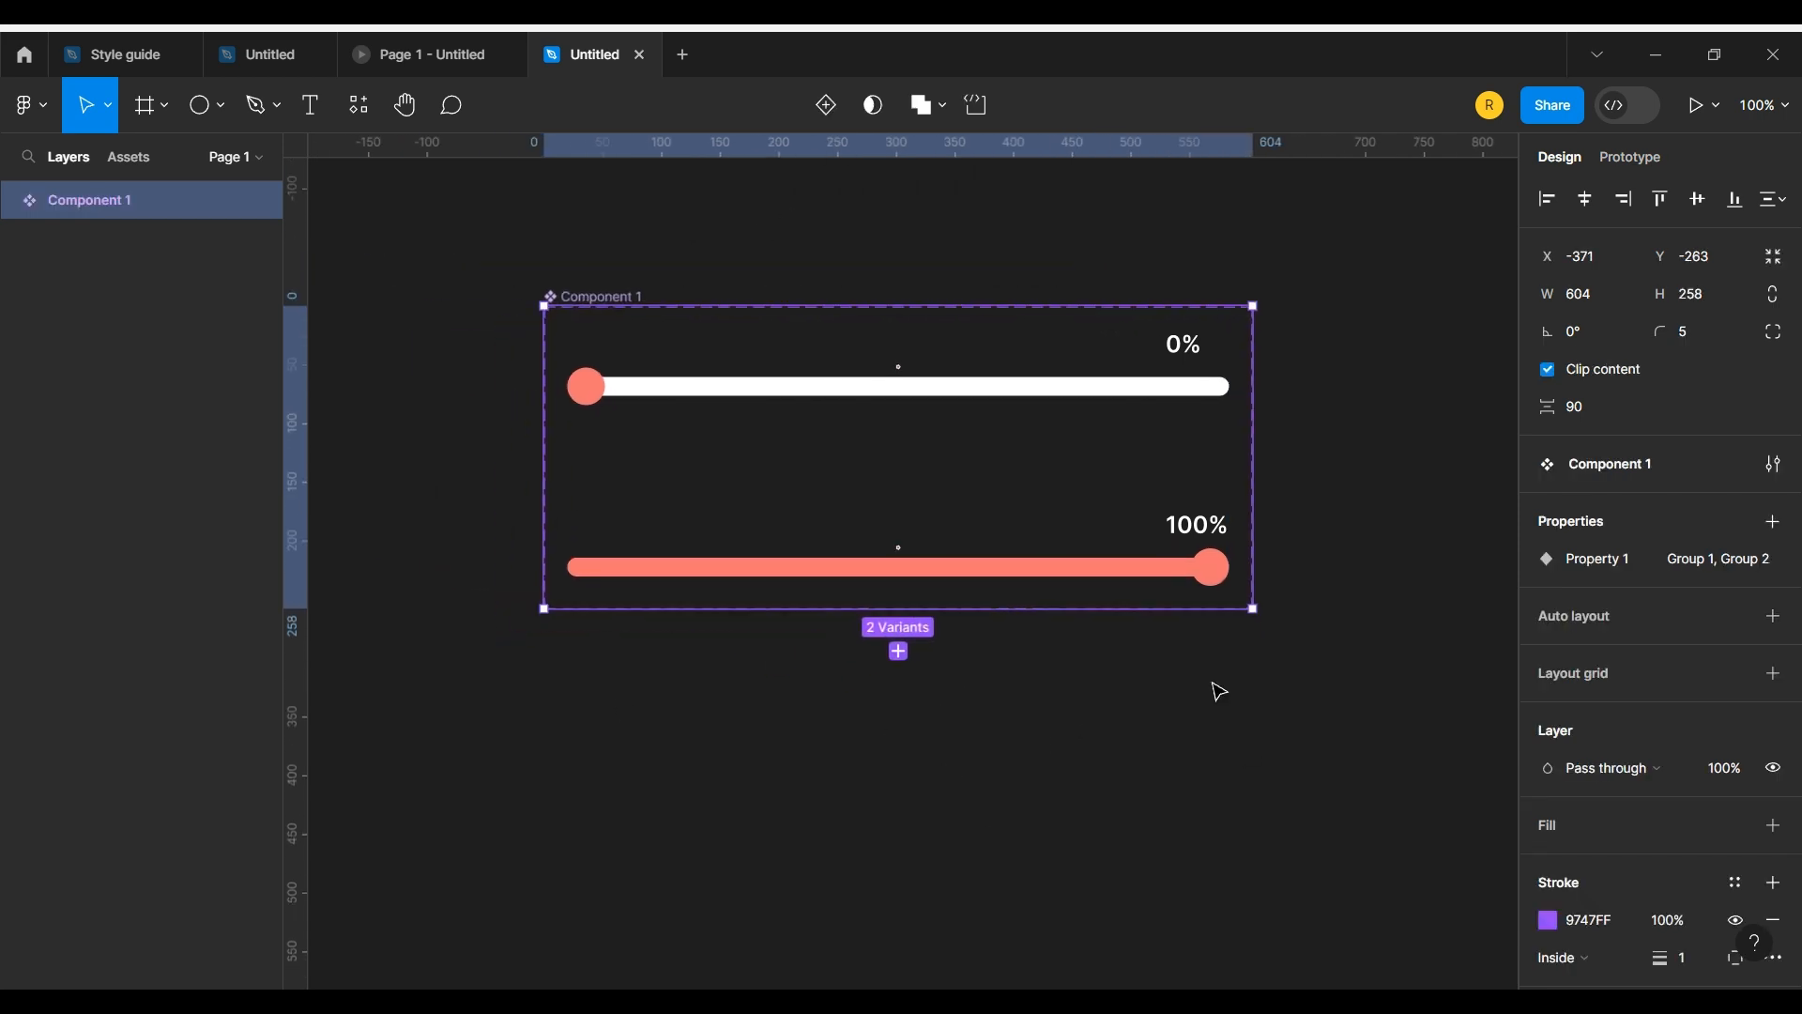
# Step: Add an On drag interaction from the 0% variant's knob that changes to Group 2 using Smart animate
pyautogui.click(921, 394)
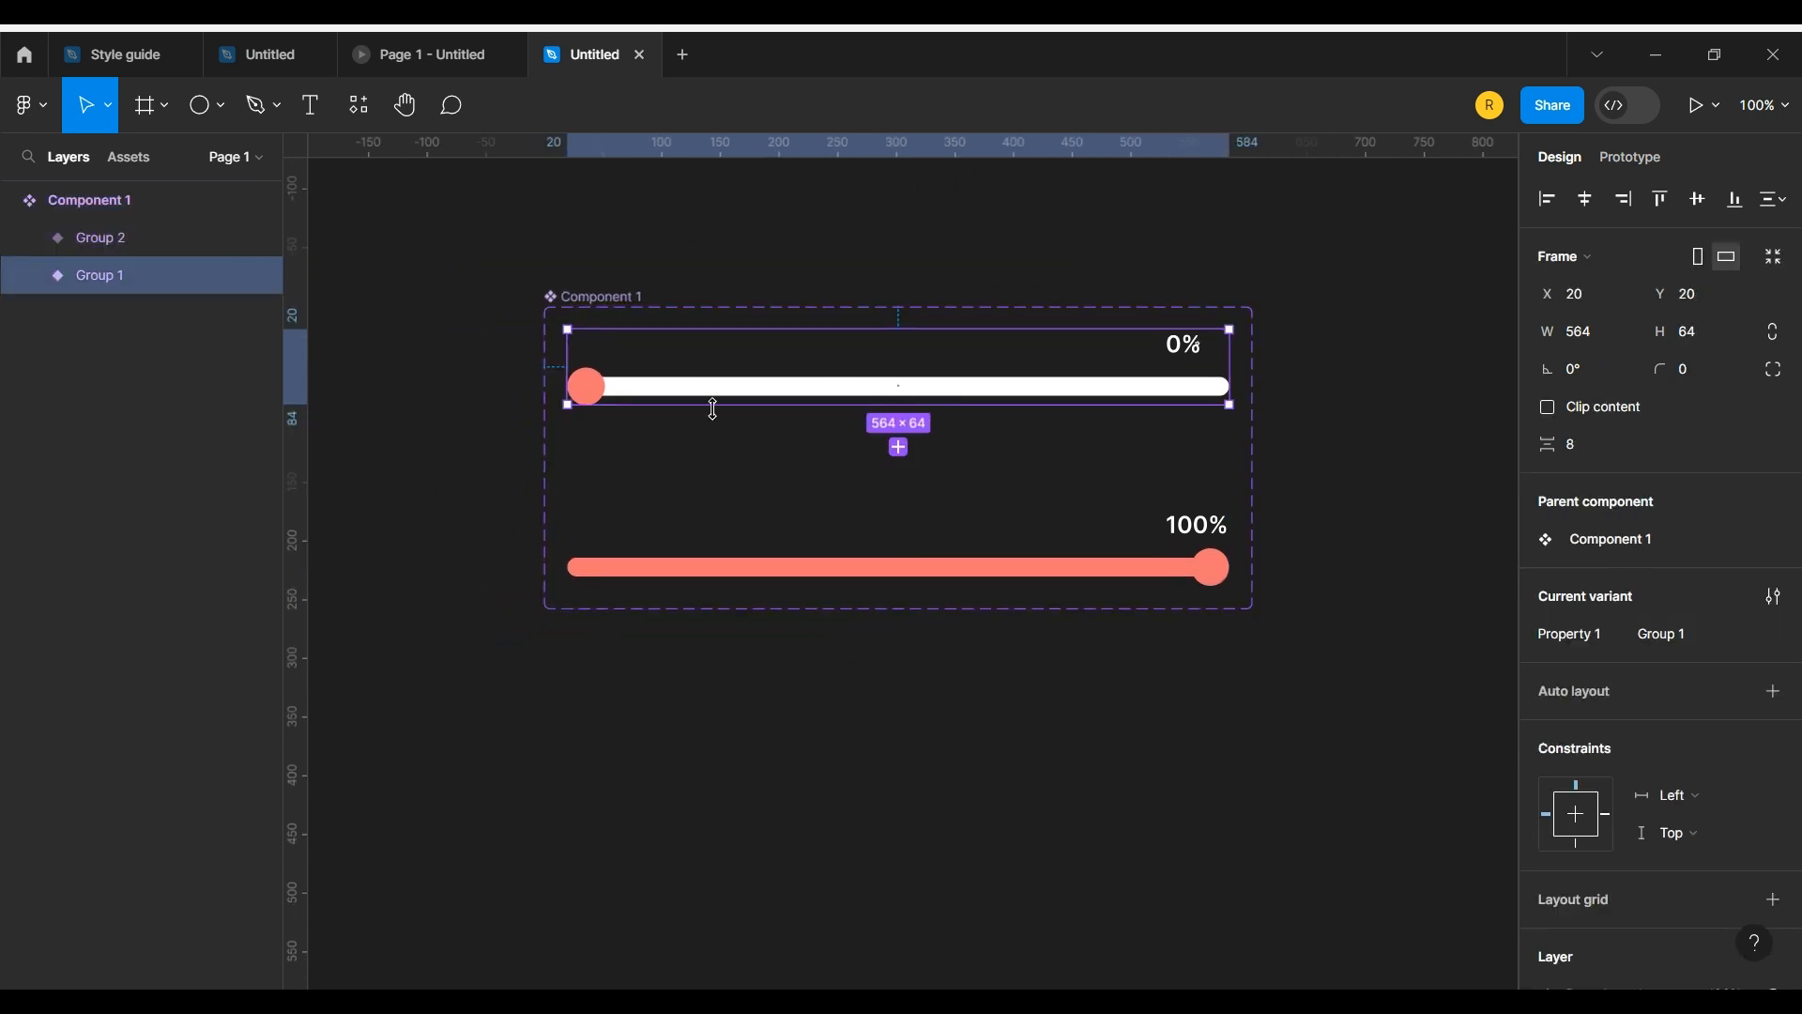
pyautogui.doubleClick(601, 394)
pyautogui.doubleClick(601, 394)
pyautogui.click(1633, 160)
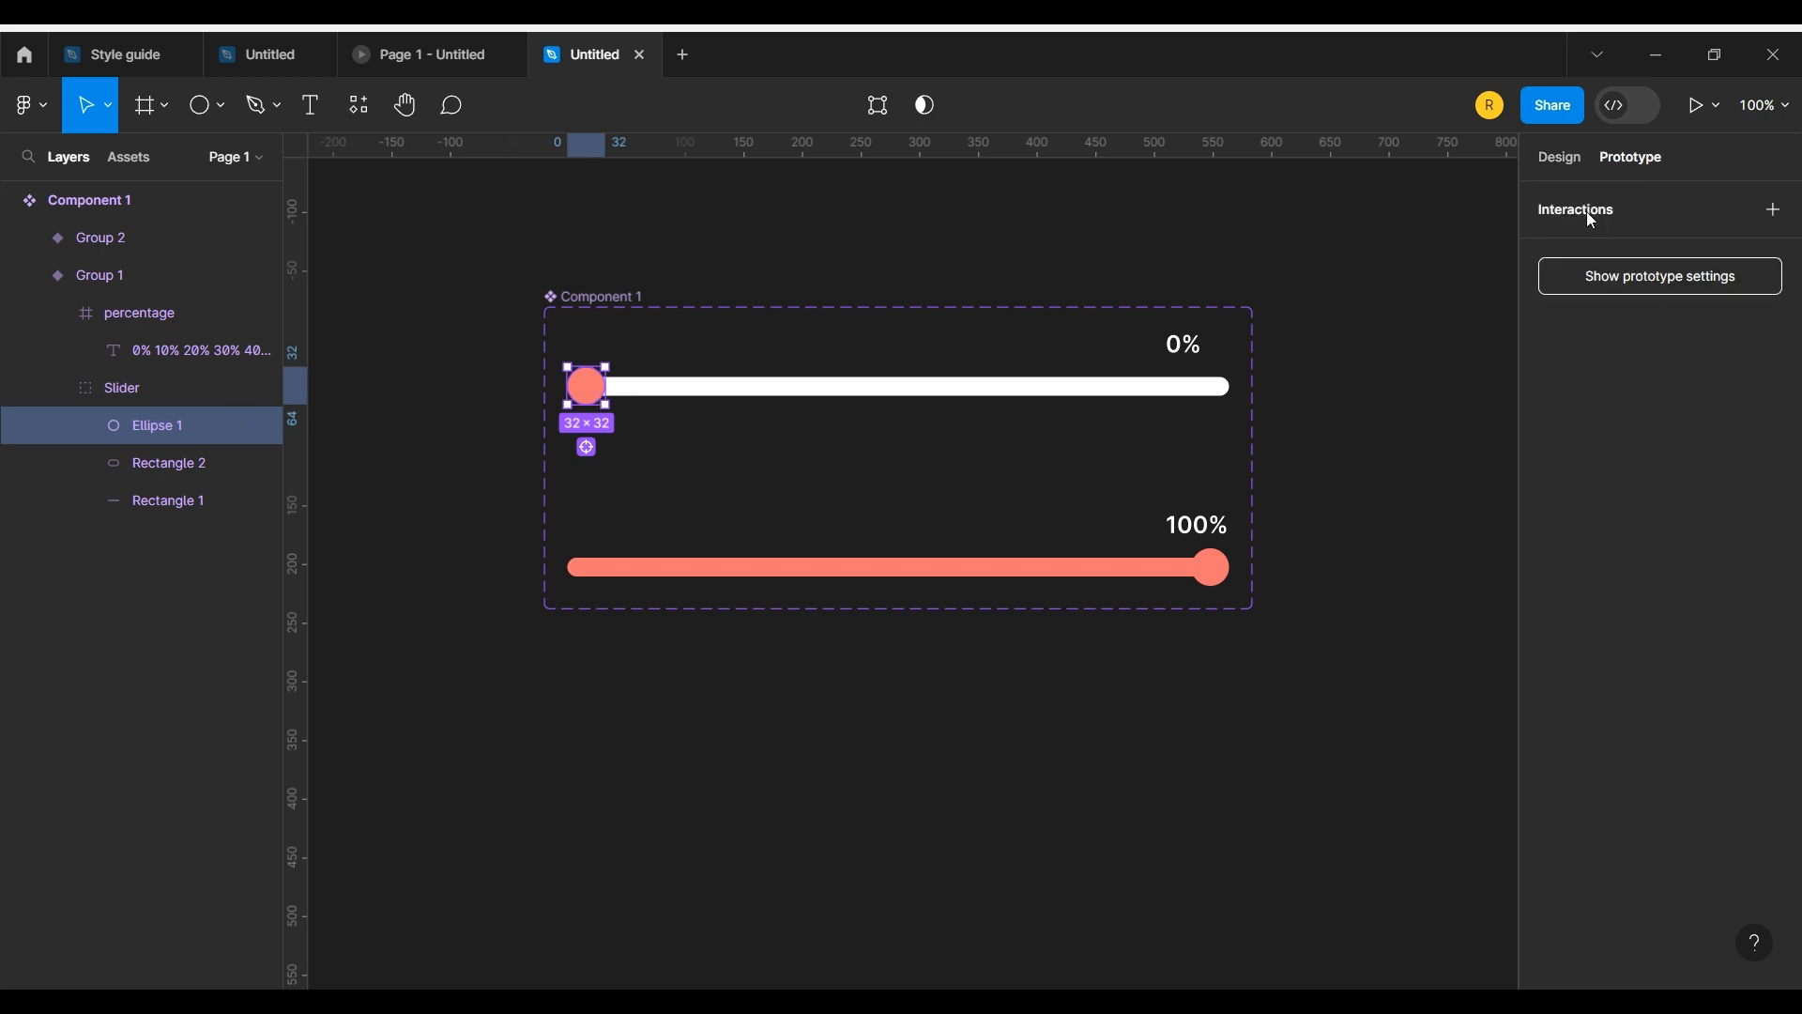
pyautogui.moveTo(606, 386); pyautogui.dragTo(819, 554)
pyautogui.click(831, 569)
pyautogui.click(806, 595)
pyautogui.click(850, 697)
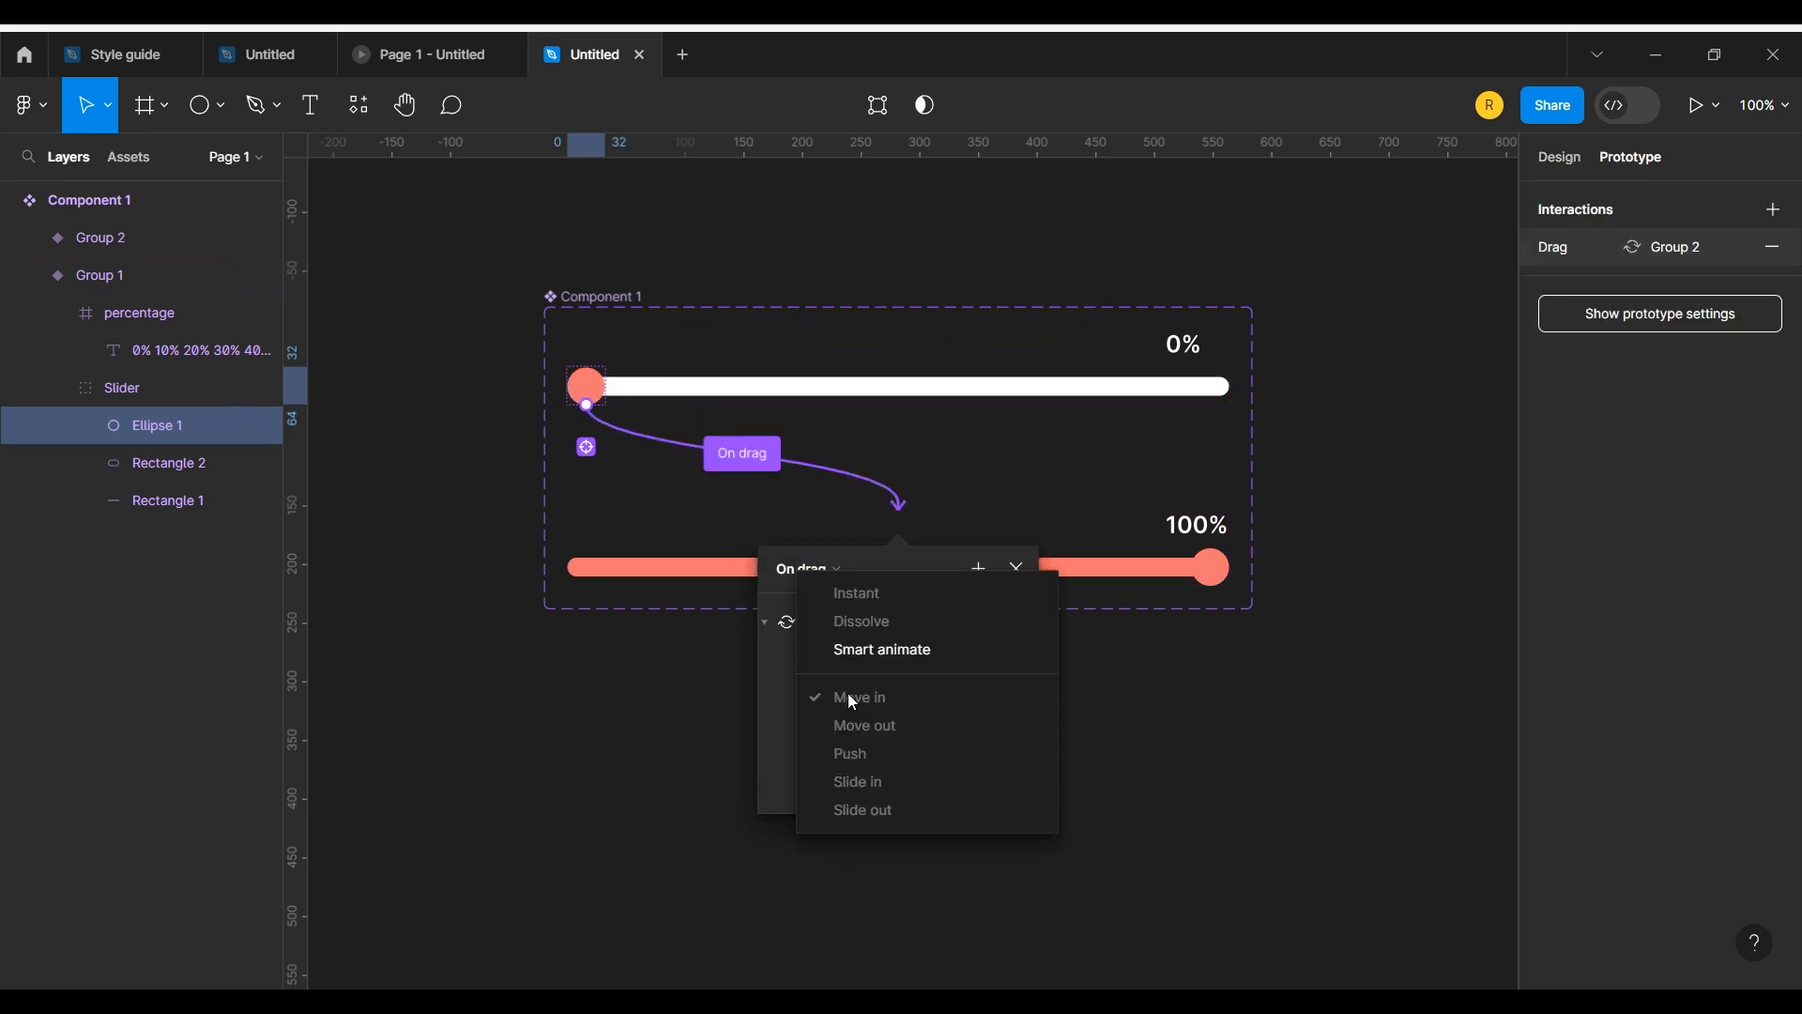
pyautogui.click(850, 648)
pyautogui.scroll(-3, 893, 729)
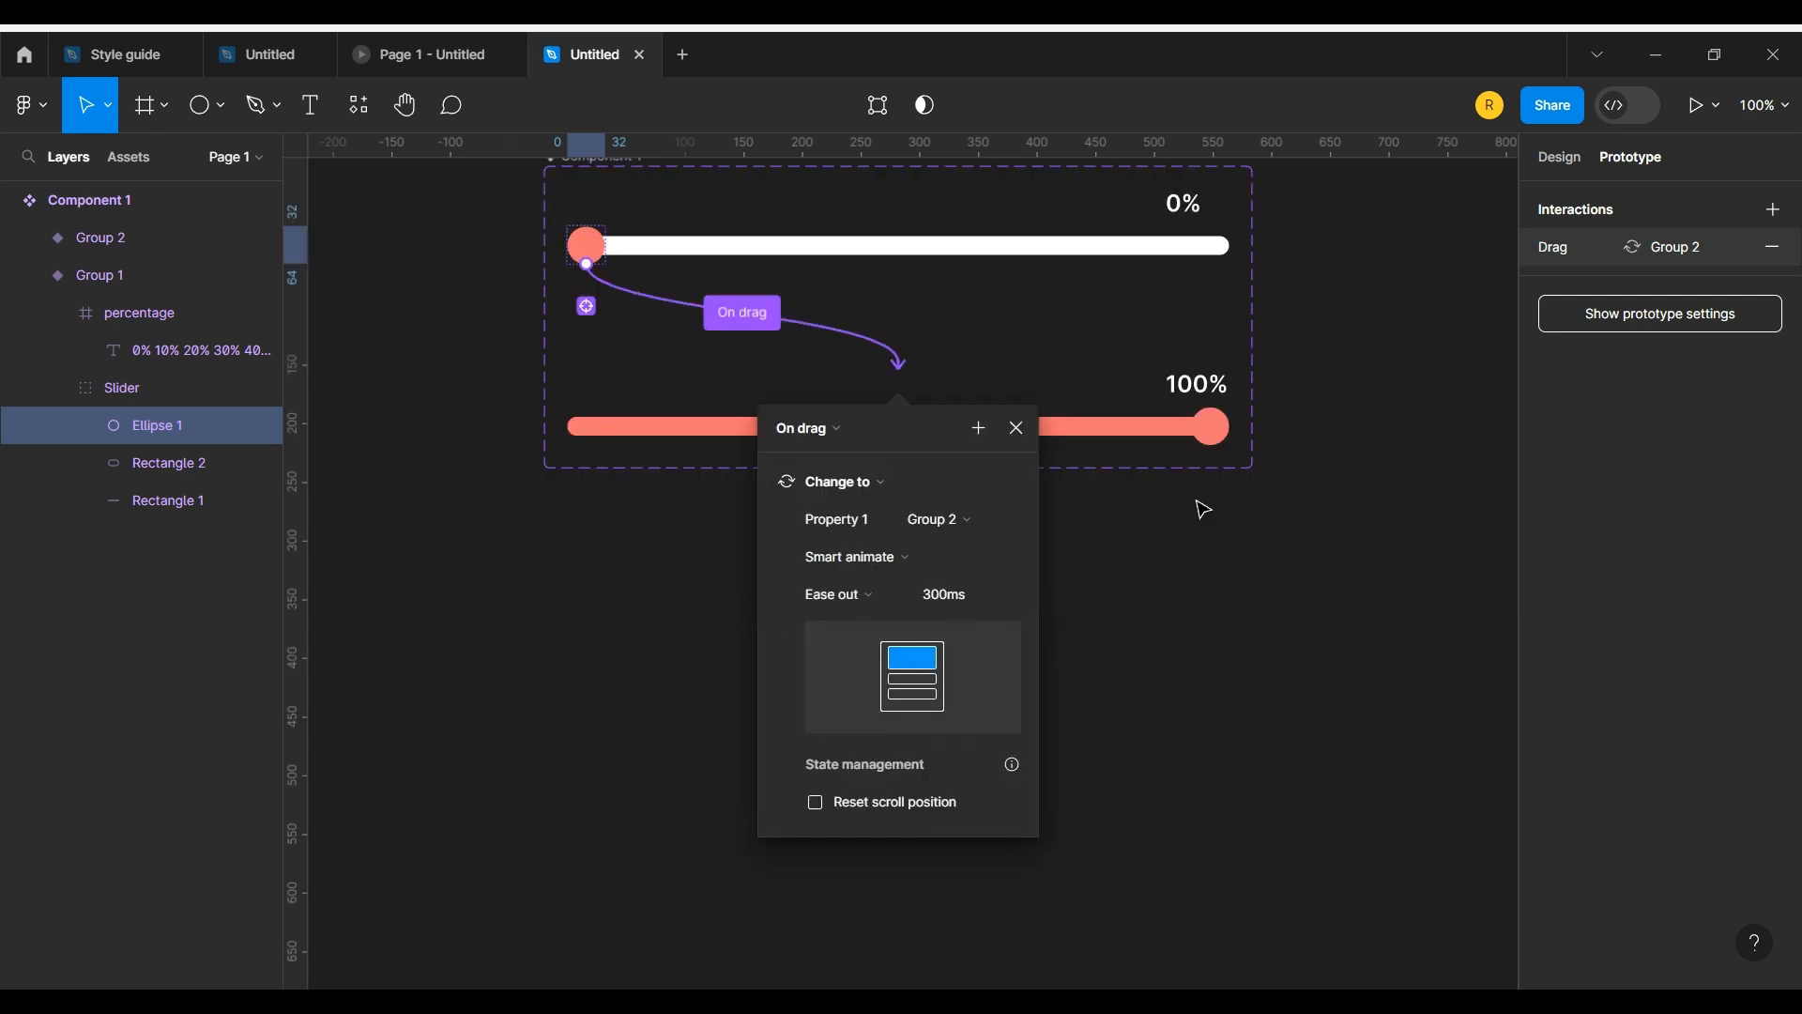
pyautogui.click(1164, 636)
# Step: Add an On drag interaction from the 100% variant's knob that changes back to Group 1 with Smart animate
pyautogui.click(1086, 431)
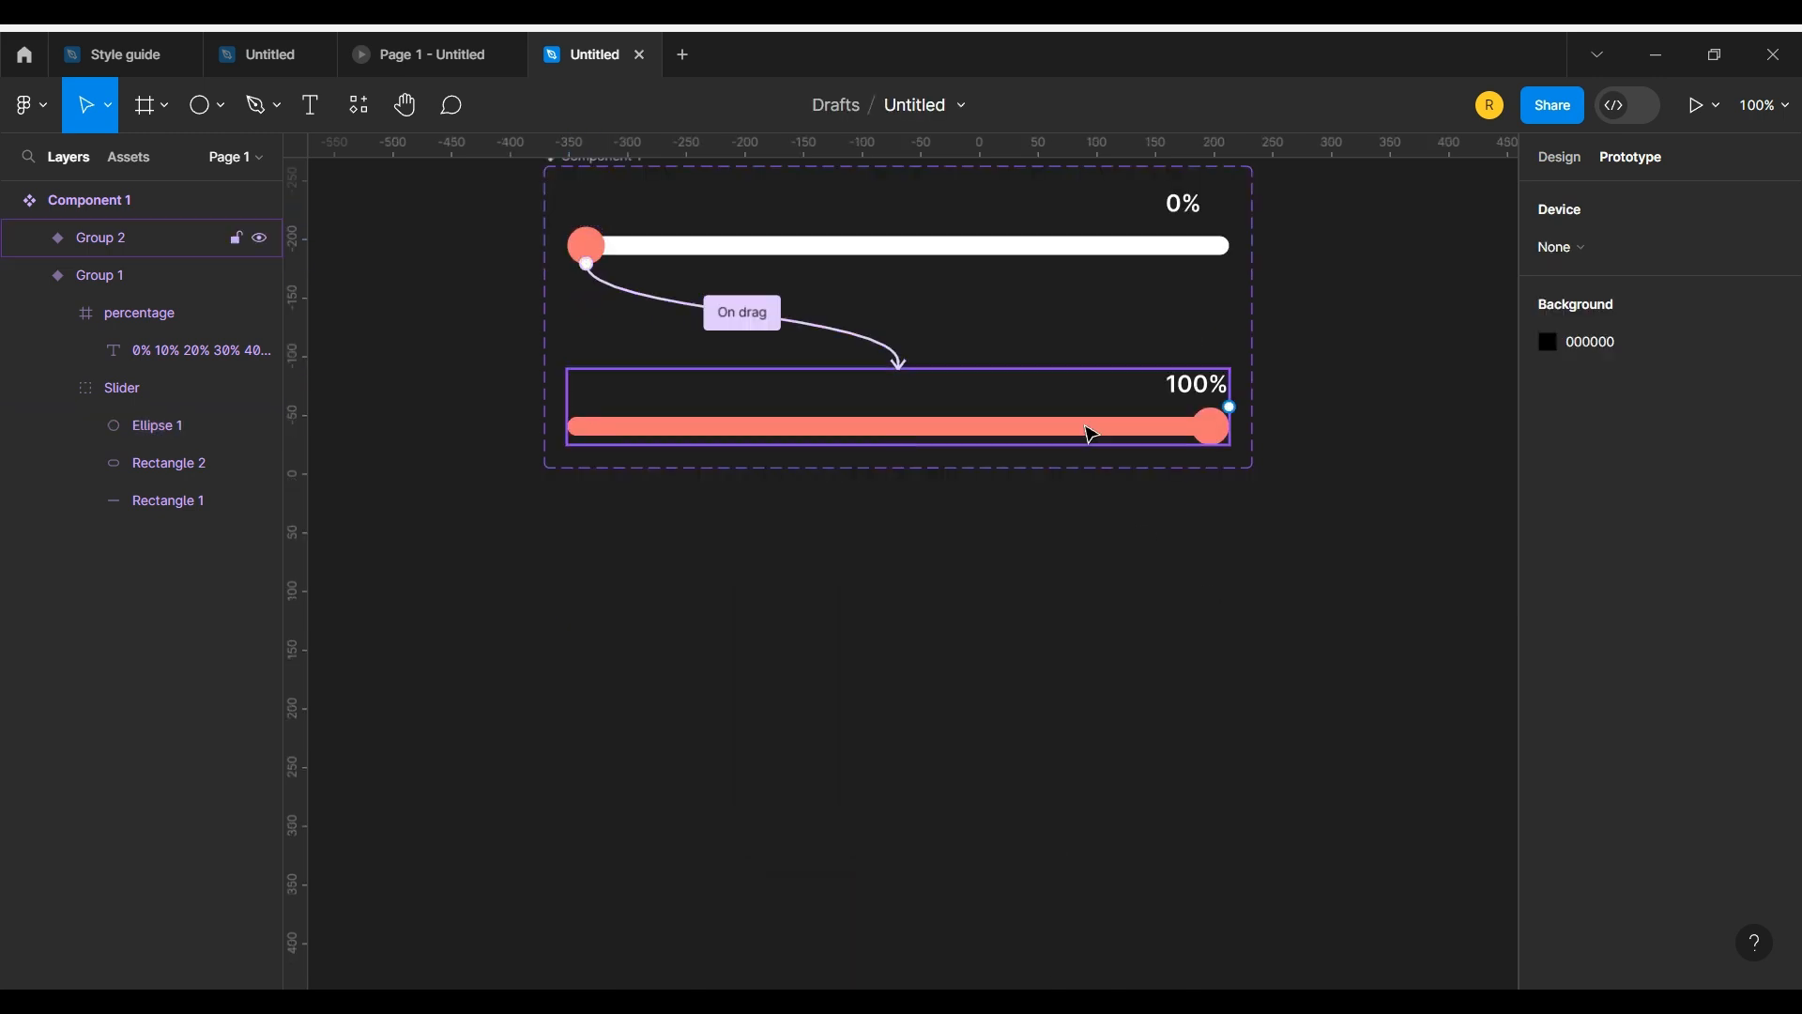
pyautogui.doubleClick(1208, 431)
pyautogui.doubleClick(1208, 429)
pyautogui.scroll(3, 1205, 427)
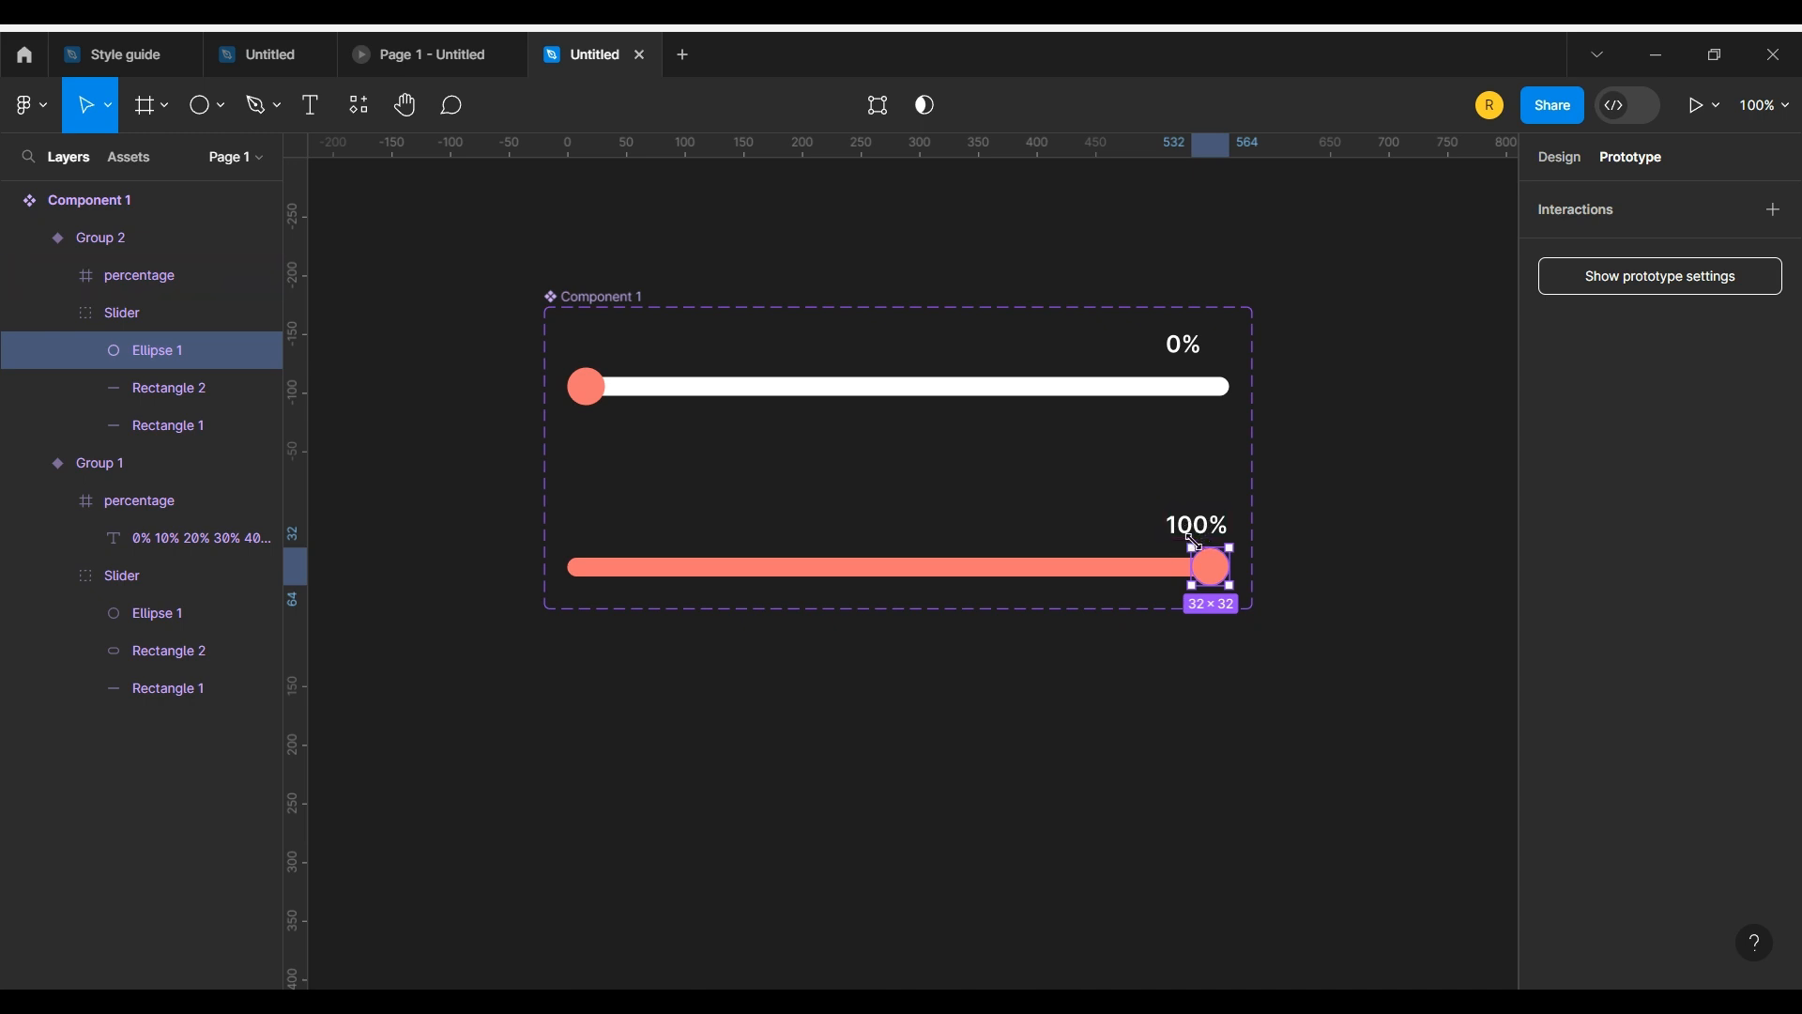
pyautogui.moveTo(1210, 547); pyautogui.dragTo(1044, 394)
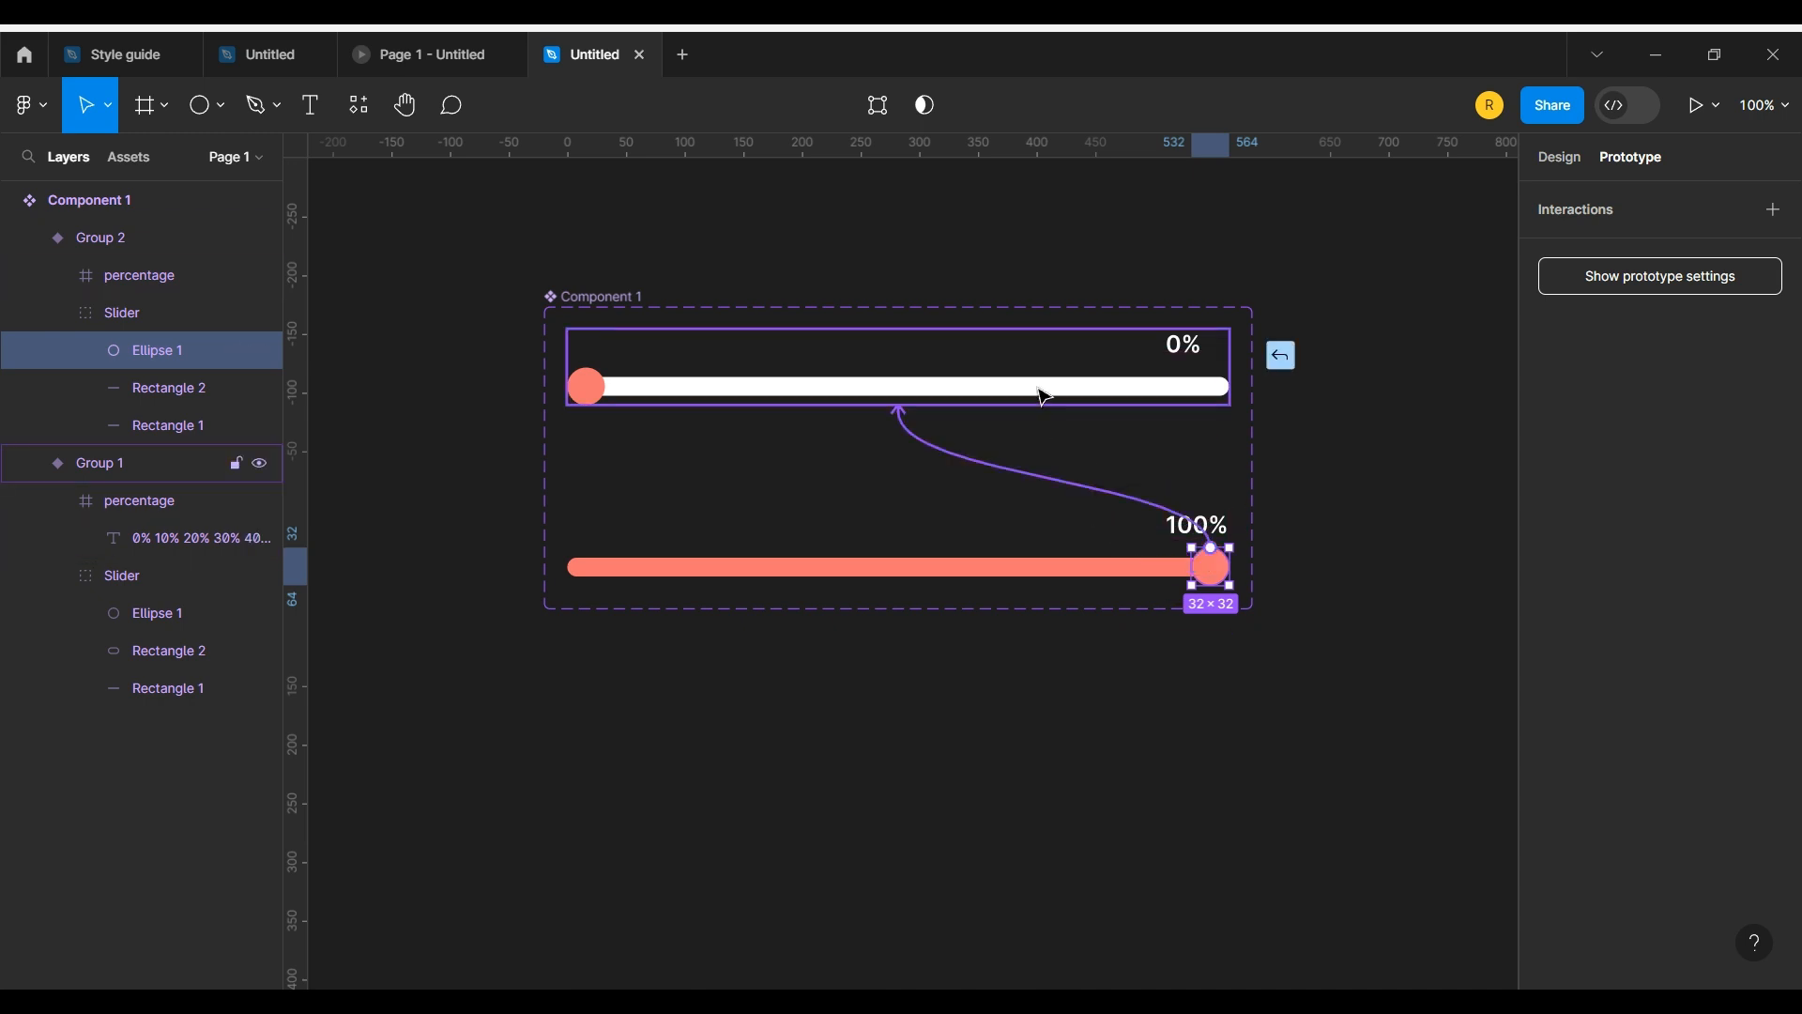
pyautogui.click(849, 451)
pyautogui.click(837, 484)
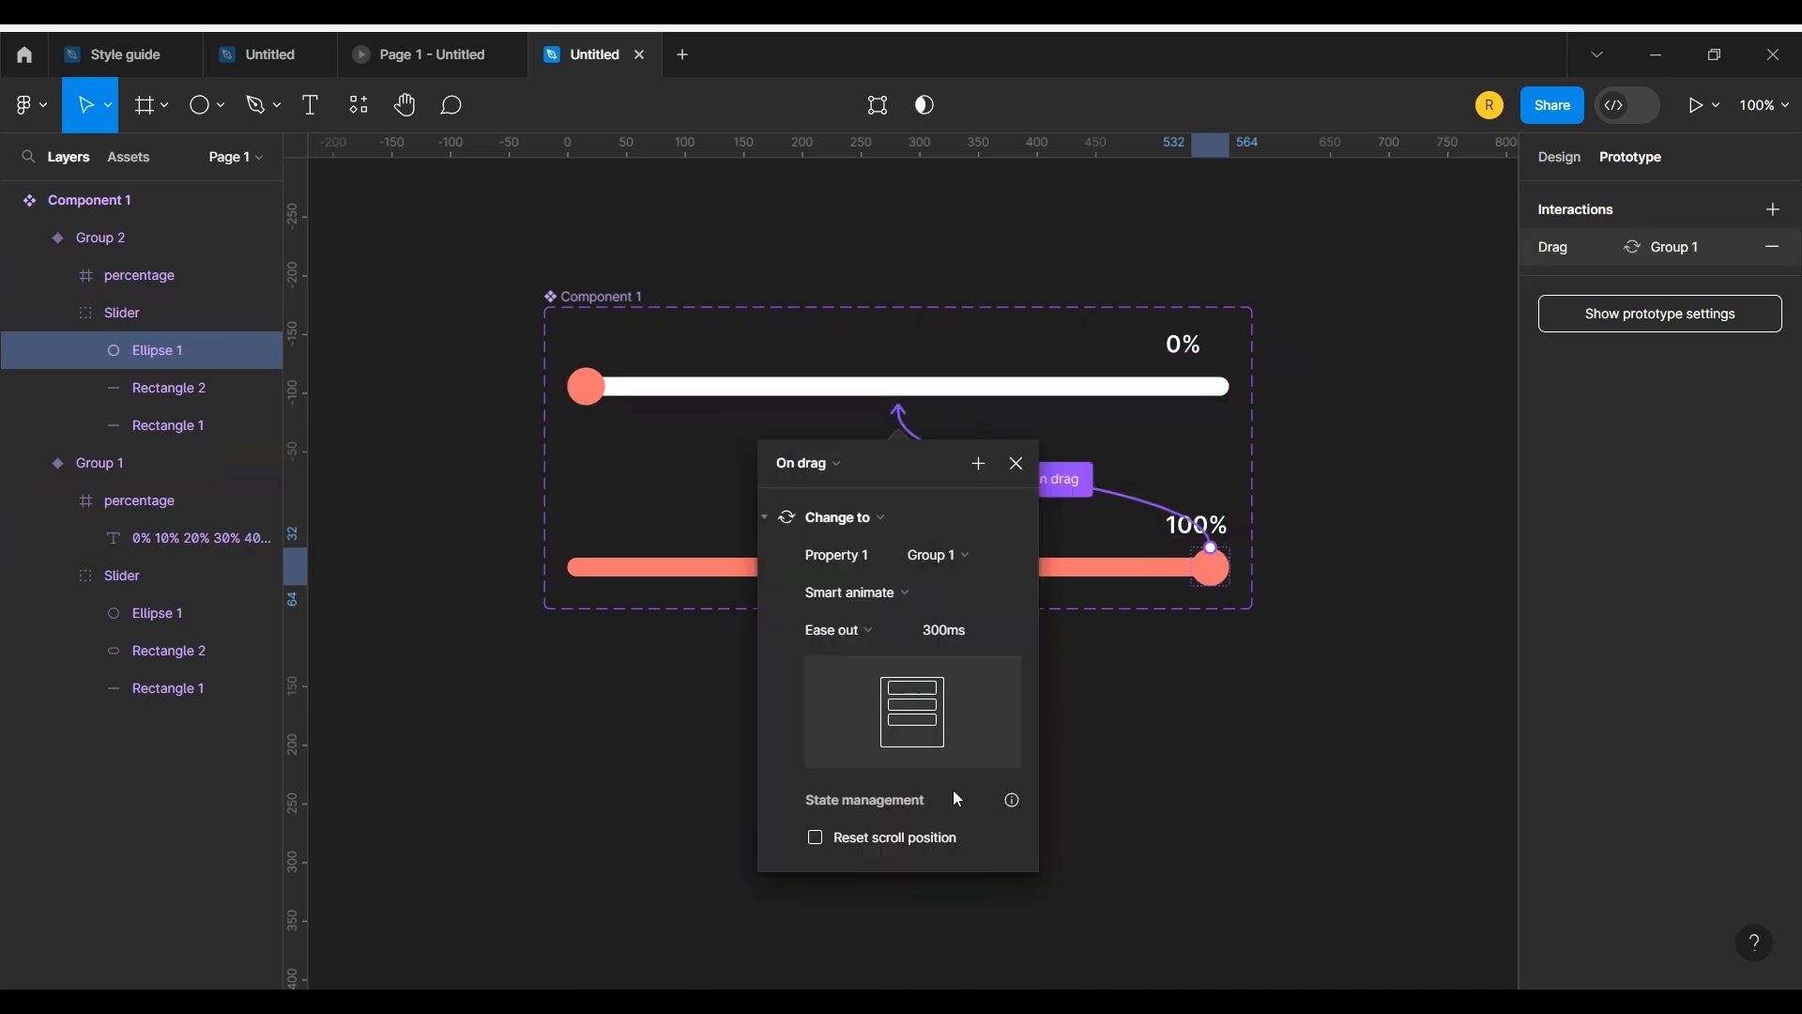
pyautogui.click(1053, 666)
# Step: Draw a frame about 816 × 258 beside the slider component set
pyautogui.scroll(-5, 1066, 668)
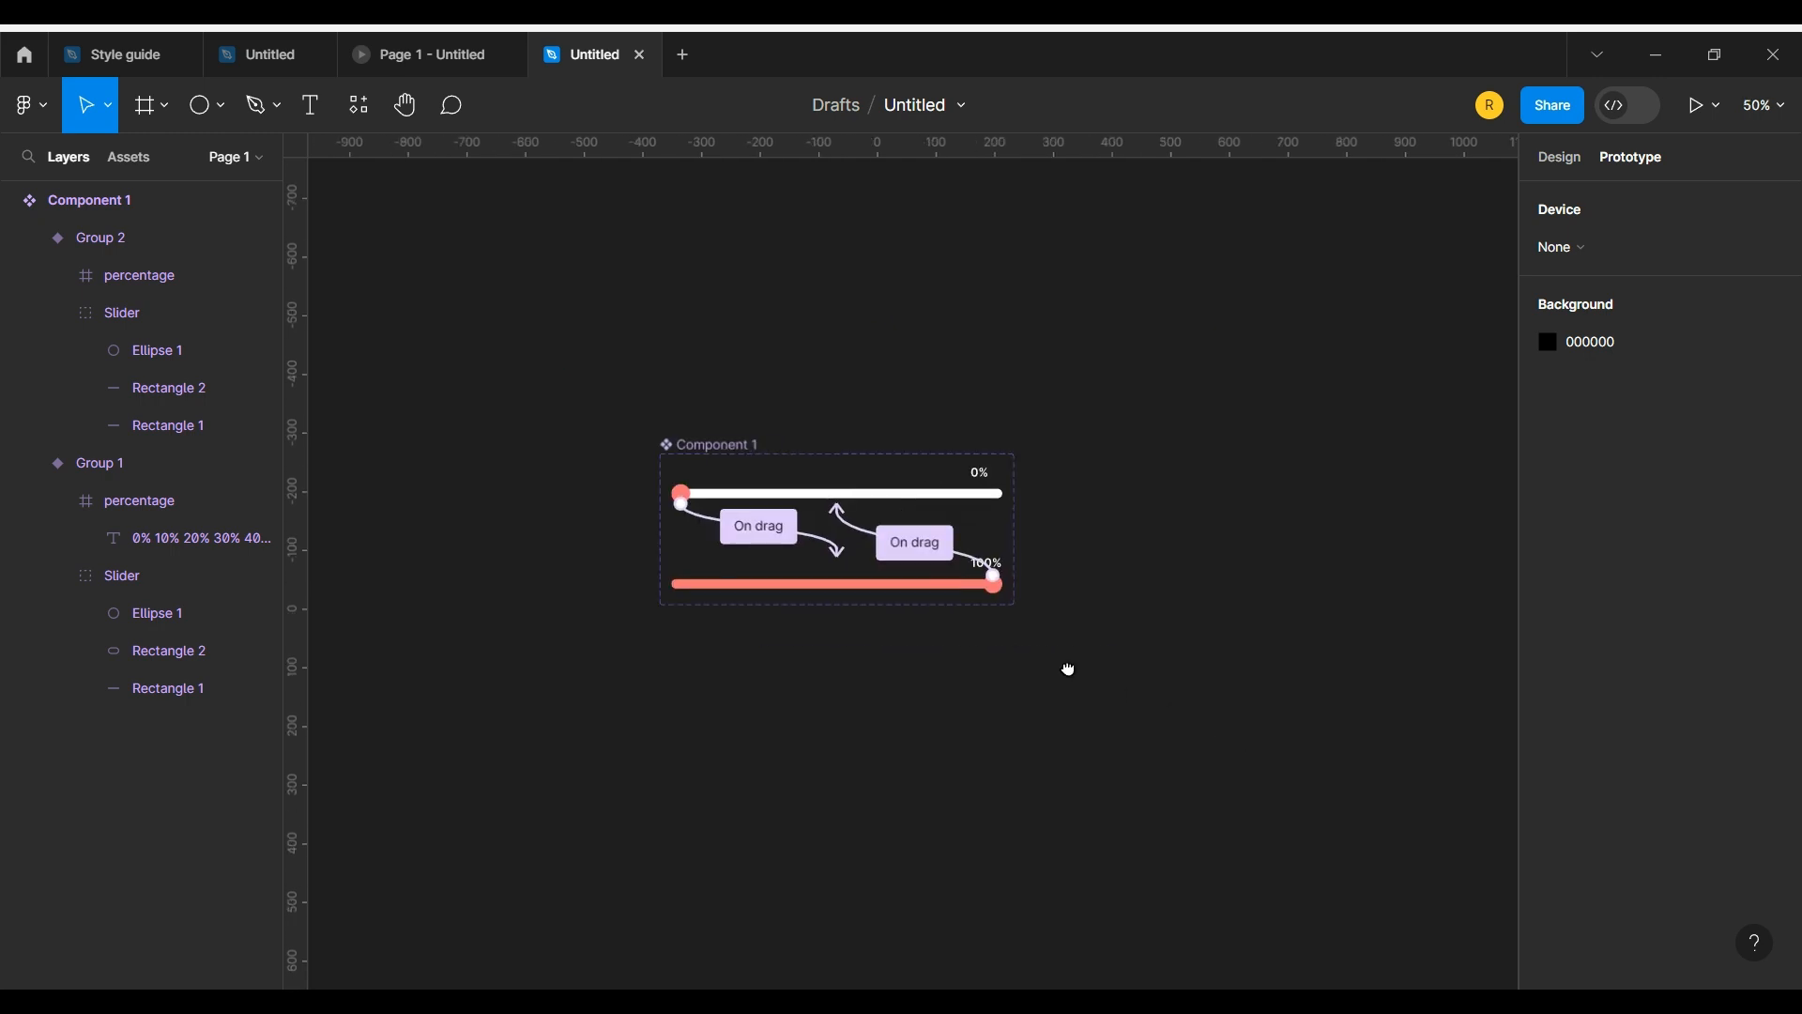
pyautogui.click(145, 104)
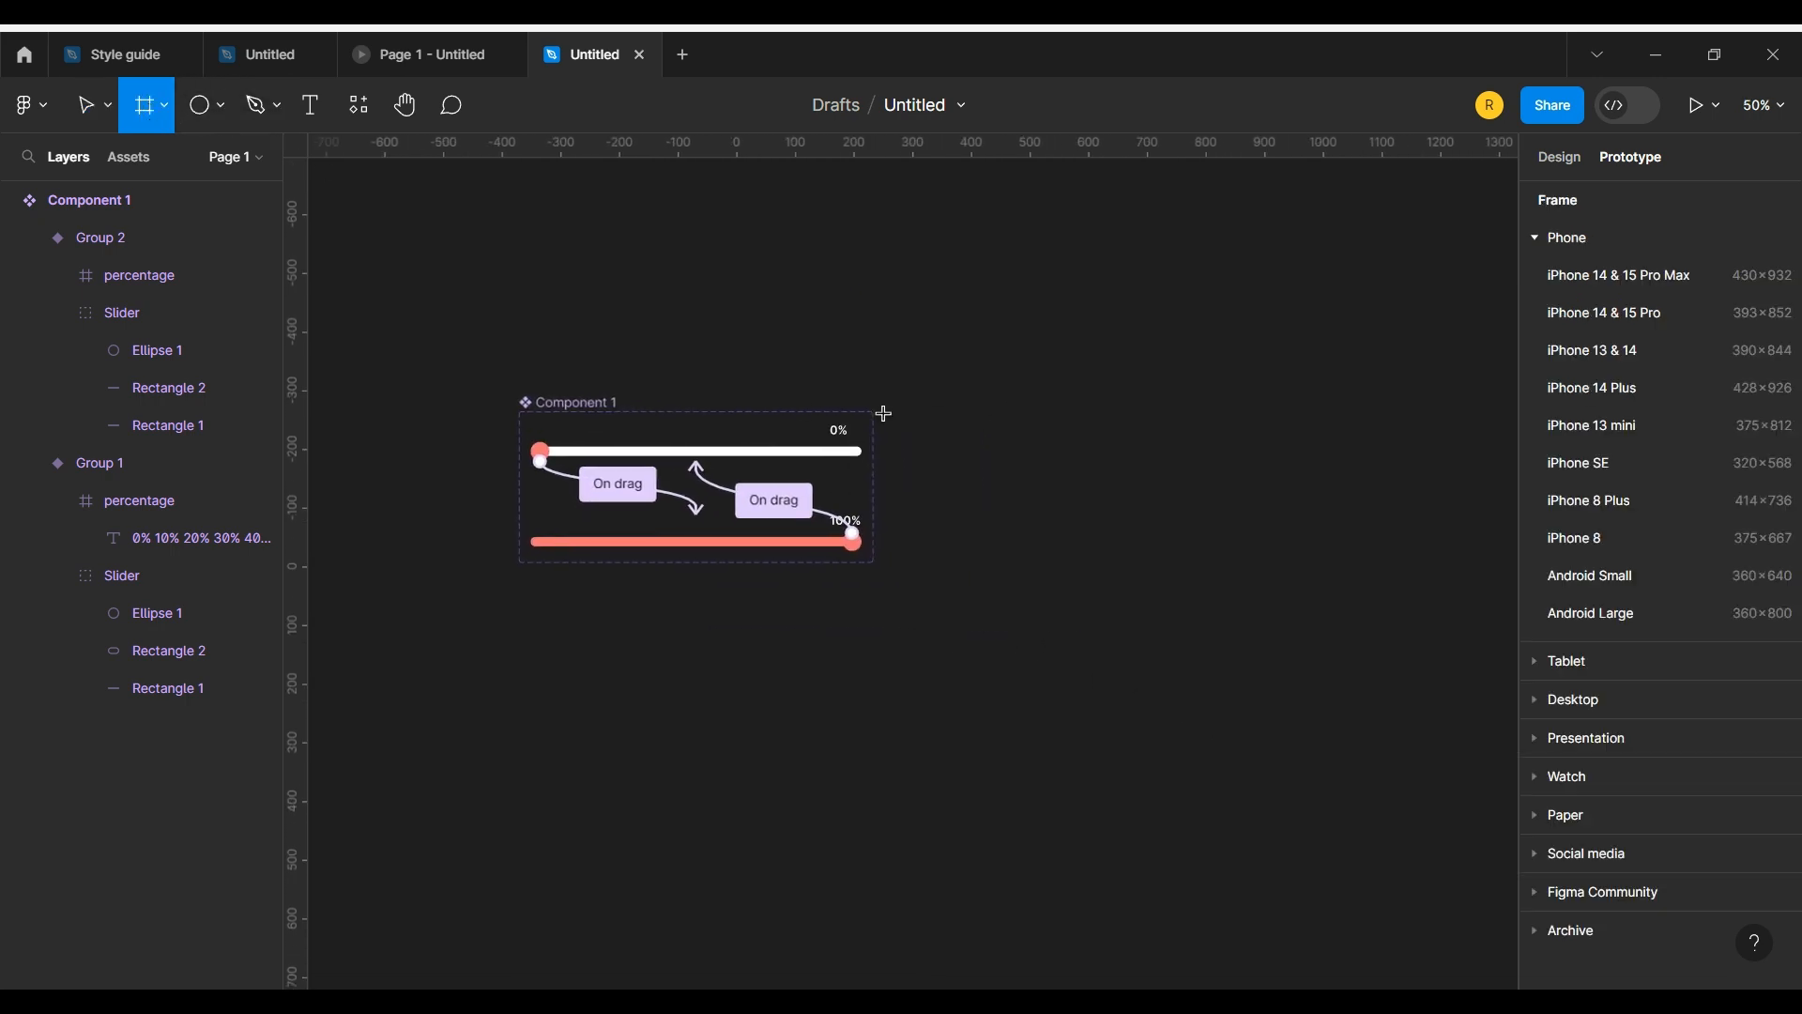
pyautogui.moveTo(884, 413)
pyautogui.mouseDown()
pyautogui.moveTo(941, 556)
pyautogui.moveTo(1366, 564)
pyautogui.mouseUp()
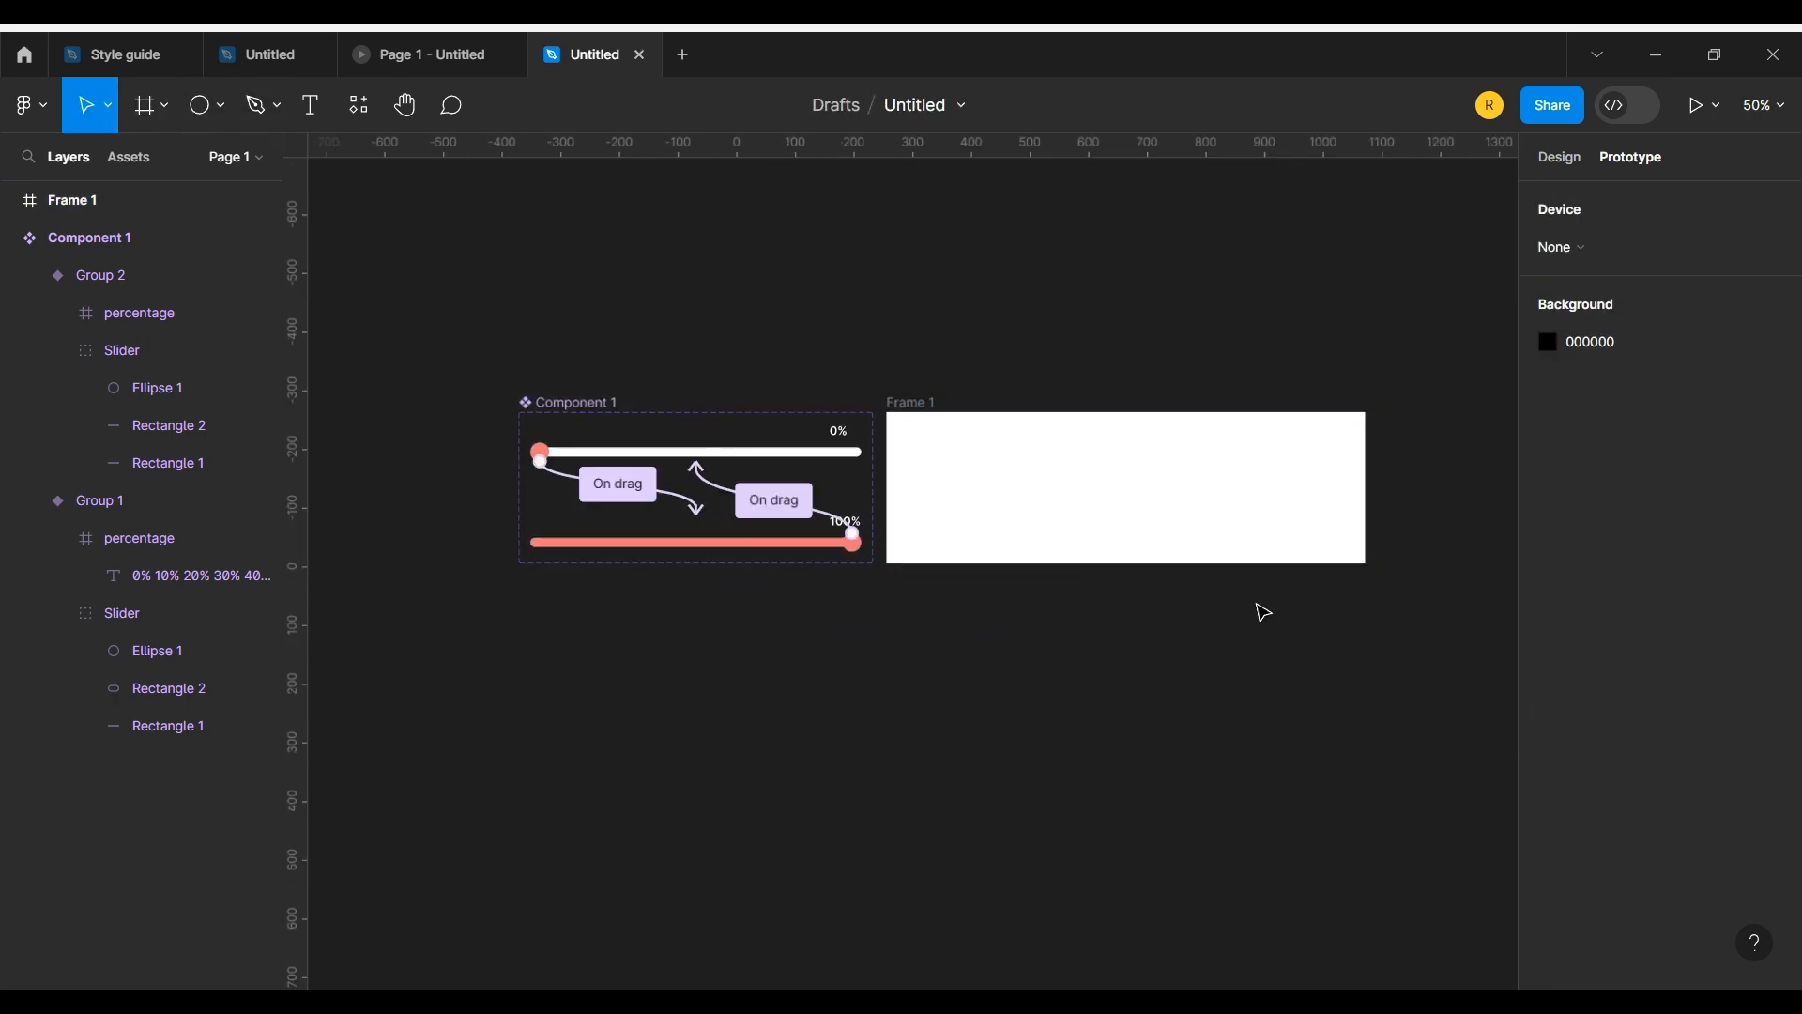
# Step: Change the new frame's fill to a medium gray
pyautogui.click(1560, 157)
pyautogui.click(1548, 711)
pyautogui.click(1245, 500)
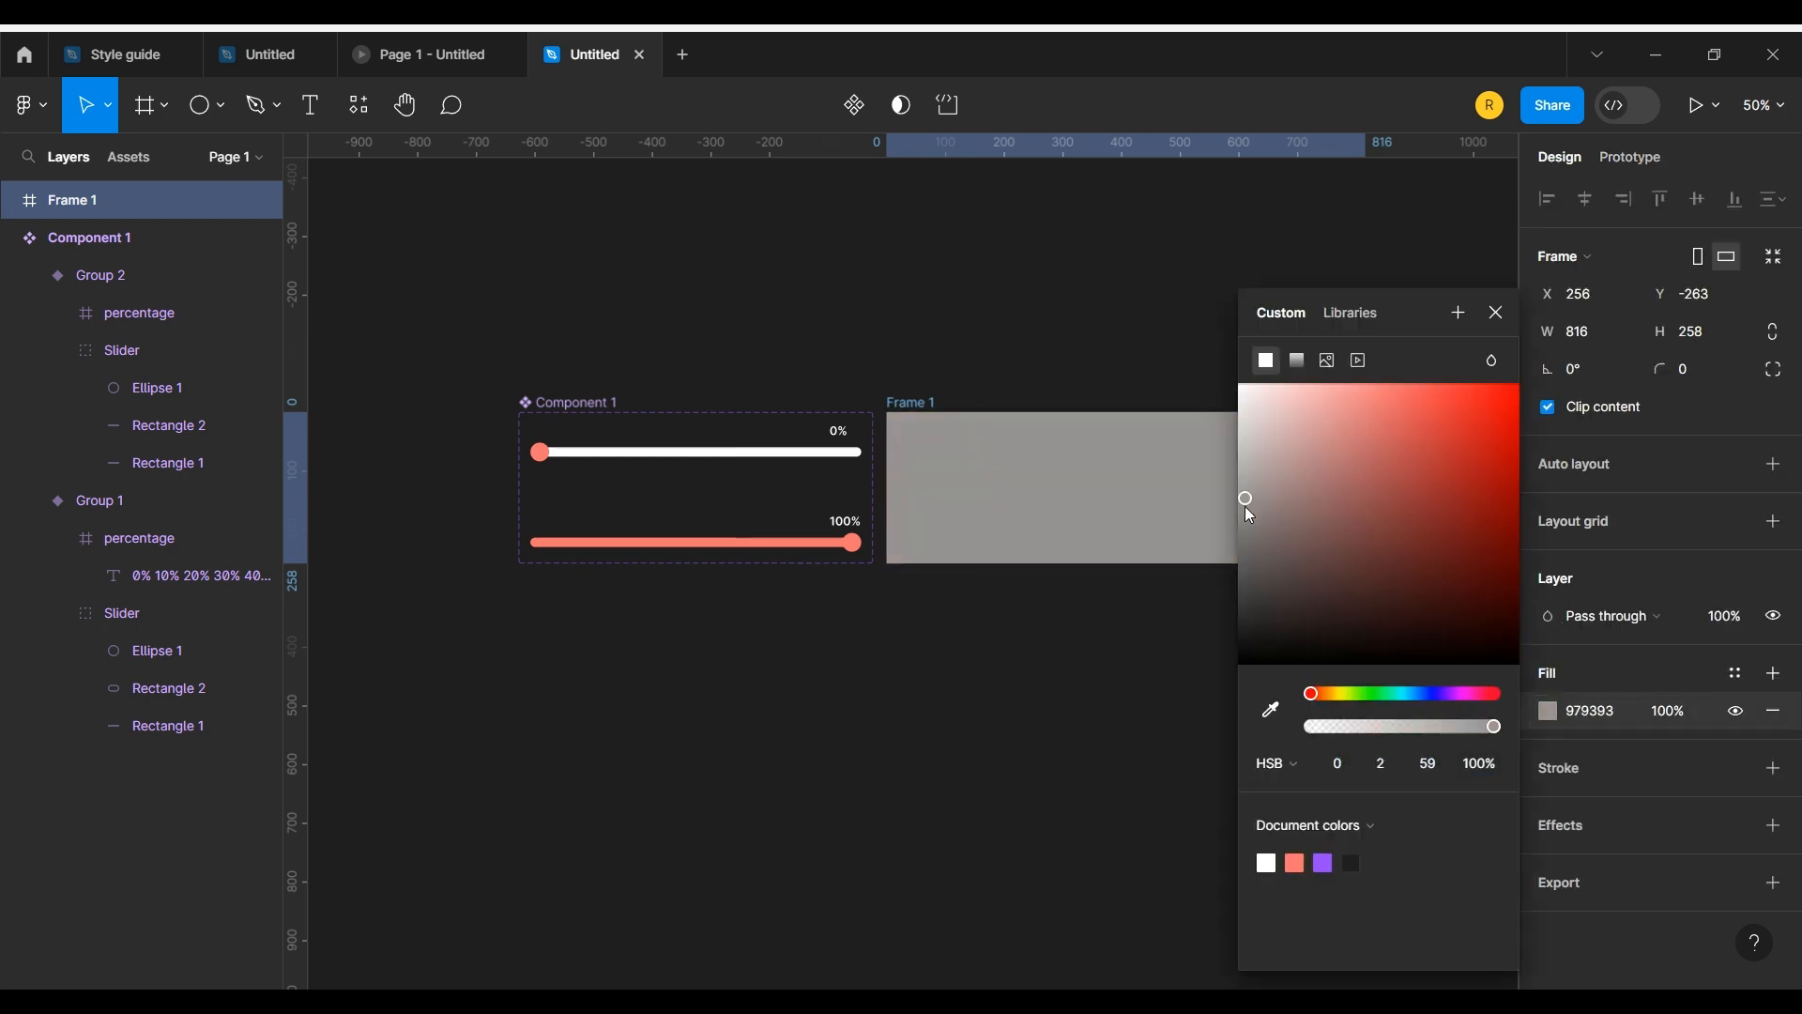
pyautogui.moveTo(1245, 505); pyautogui.dragTo(1246, 528)
pyautogui.click(1054, 631)
# Step: Place an instance of the local Component 1 slider in the middle of the gray frame
pyautogui.click(128, 158)
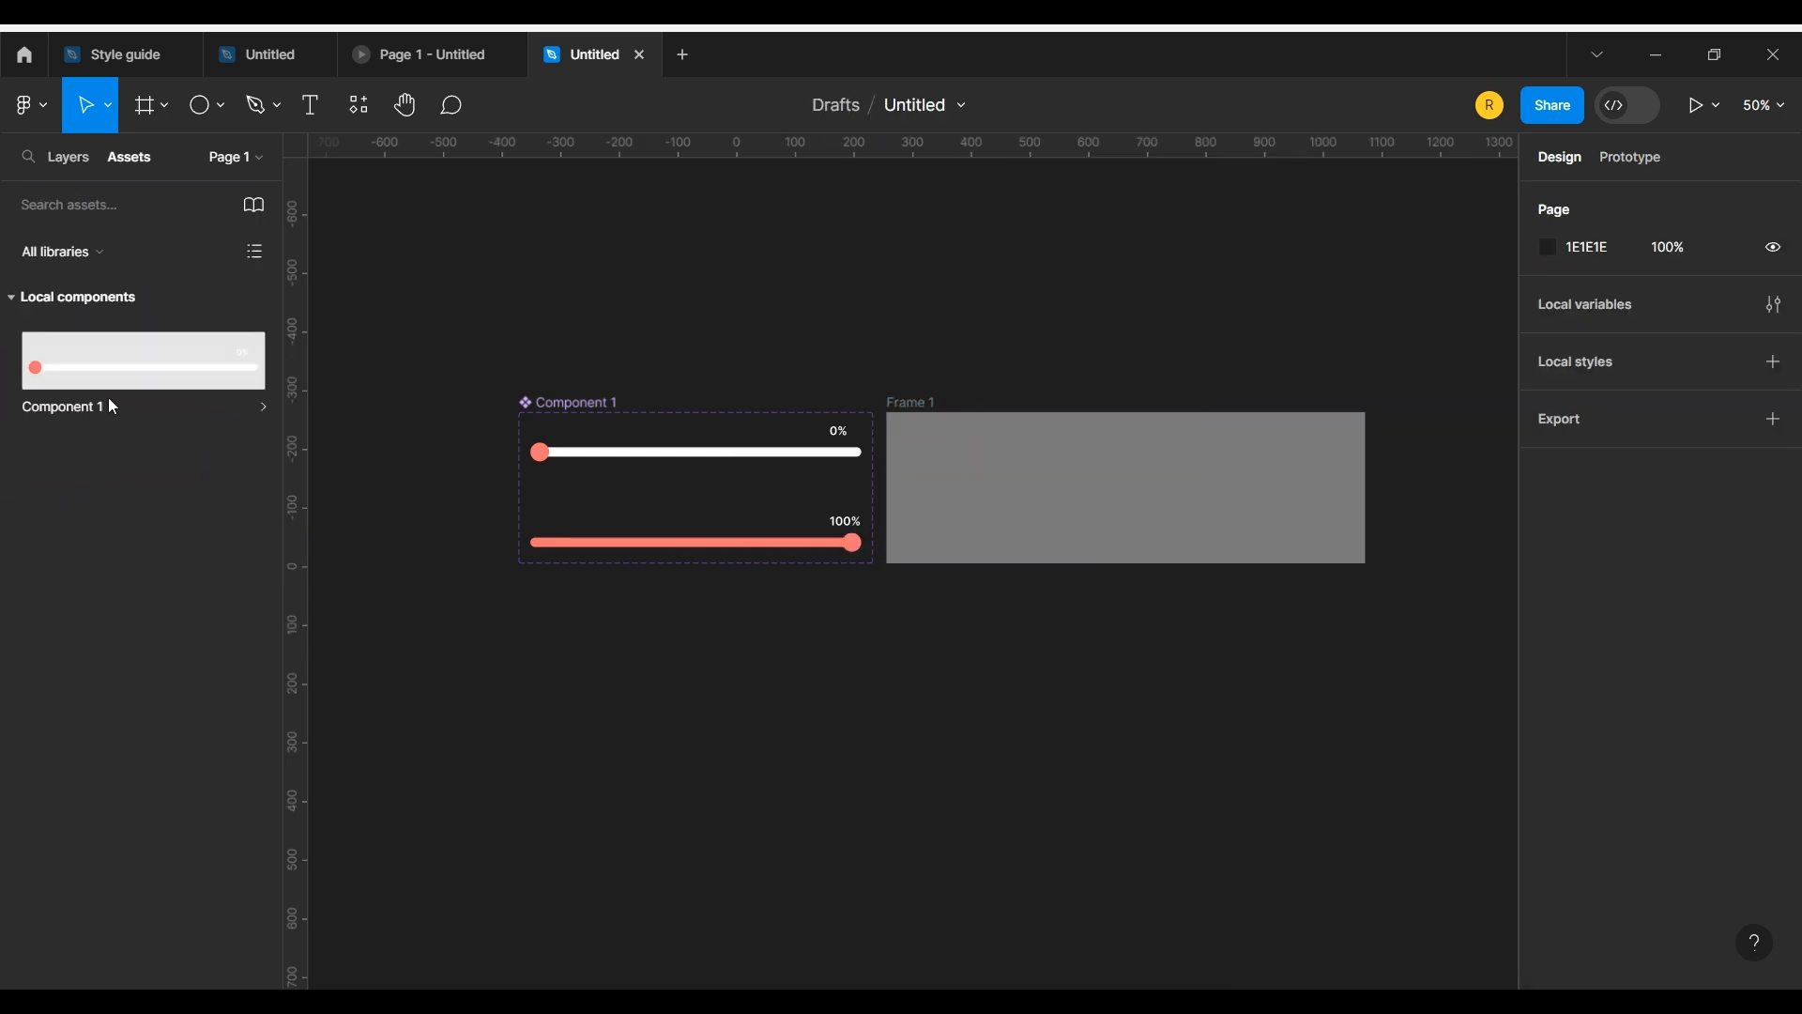
pyautogui.moveTo(110, 402); pyautogui.dragTo(1056, 488)
pyautogui.click(1117, 316)
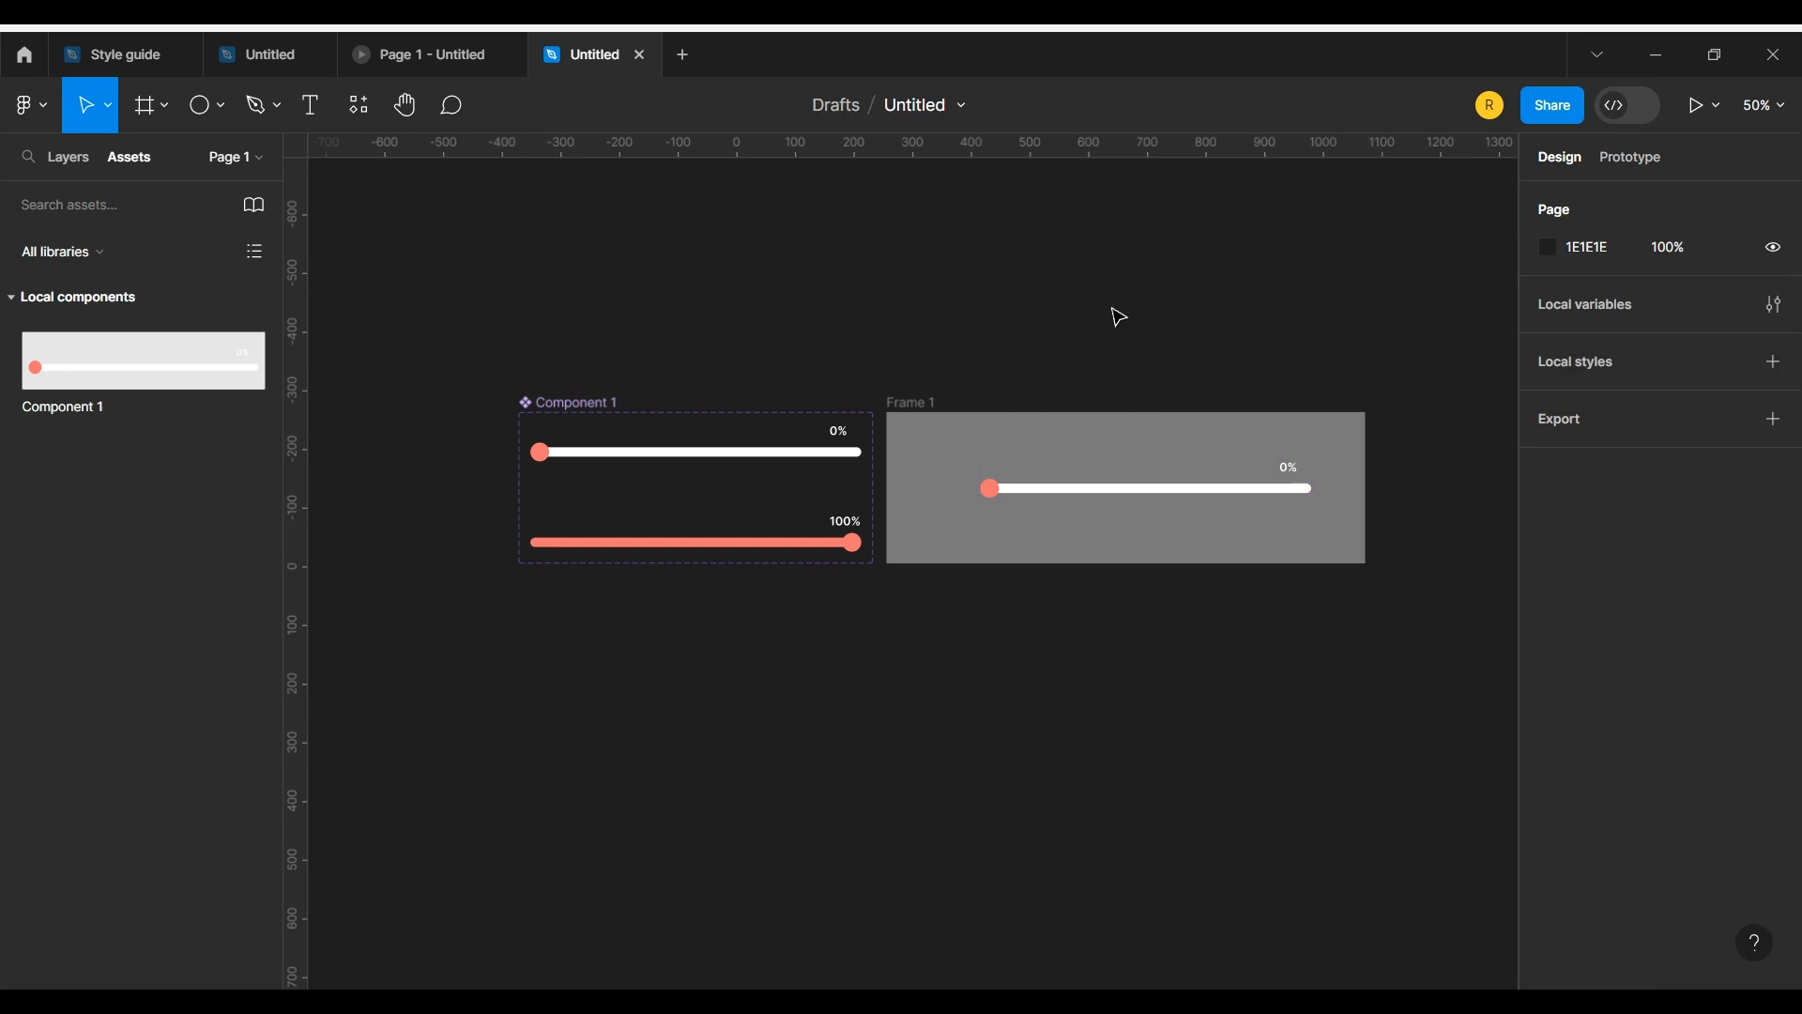
# Step: Present the gray frame with the slider instance as a running prototype
pyautogui.click(1150, 433)
pyautogui.click(1696, 108)
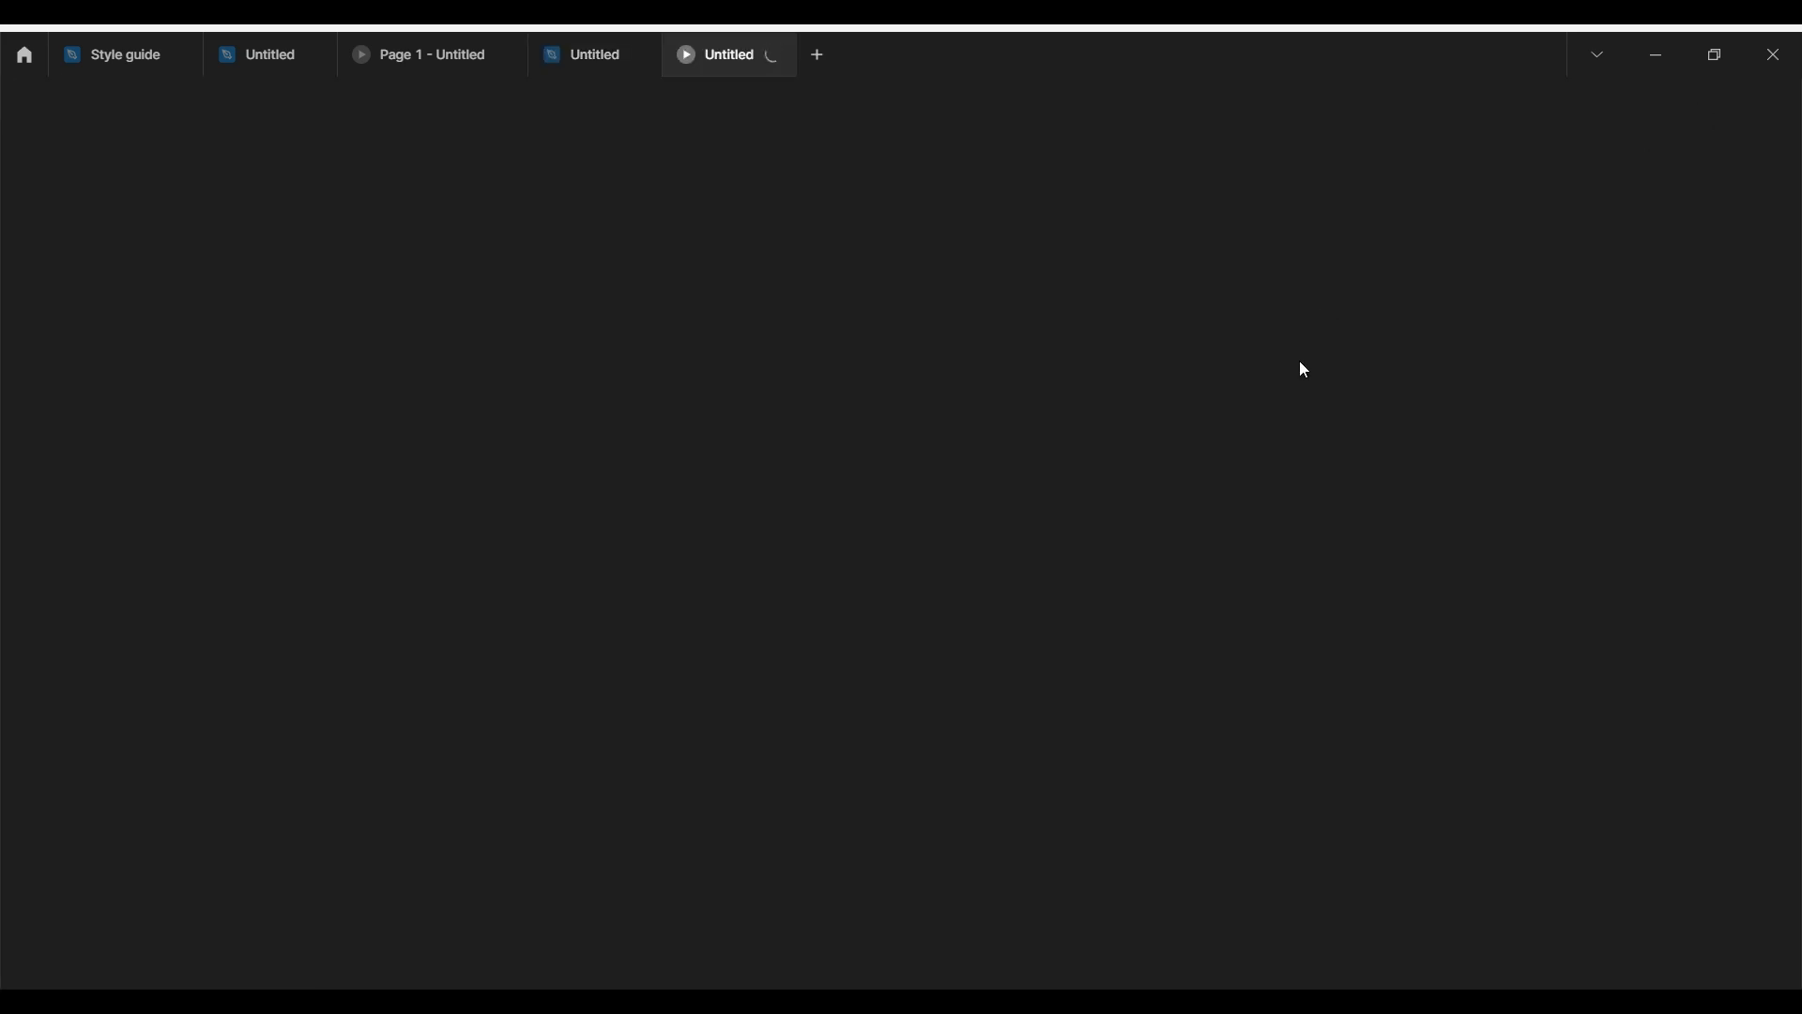